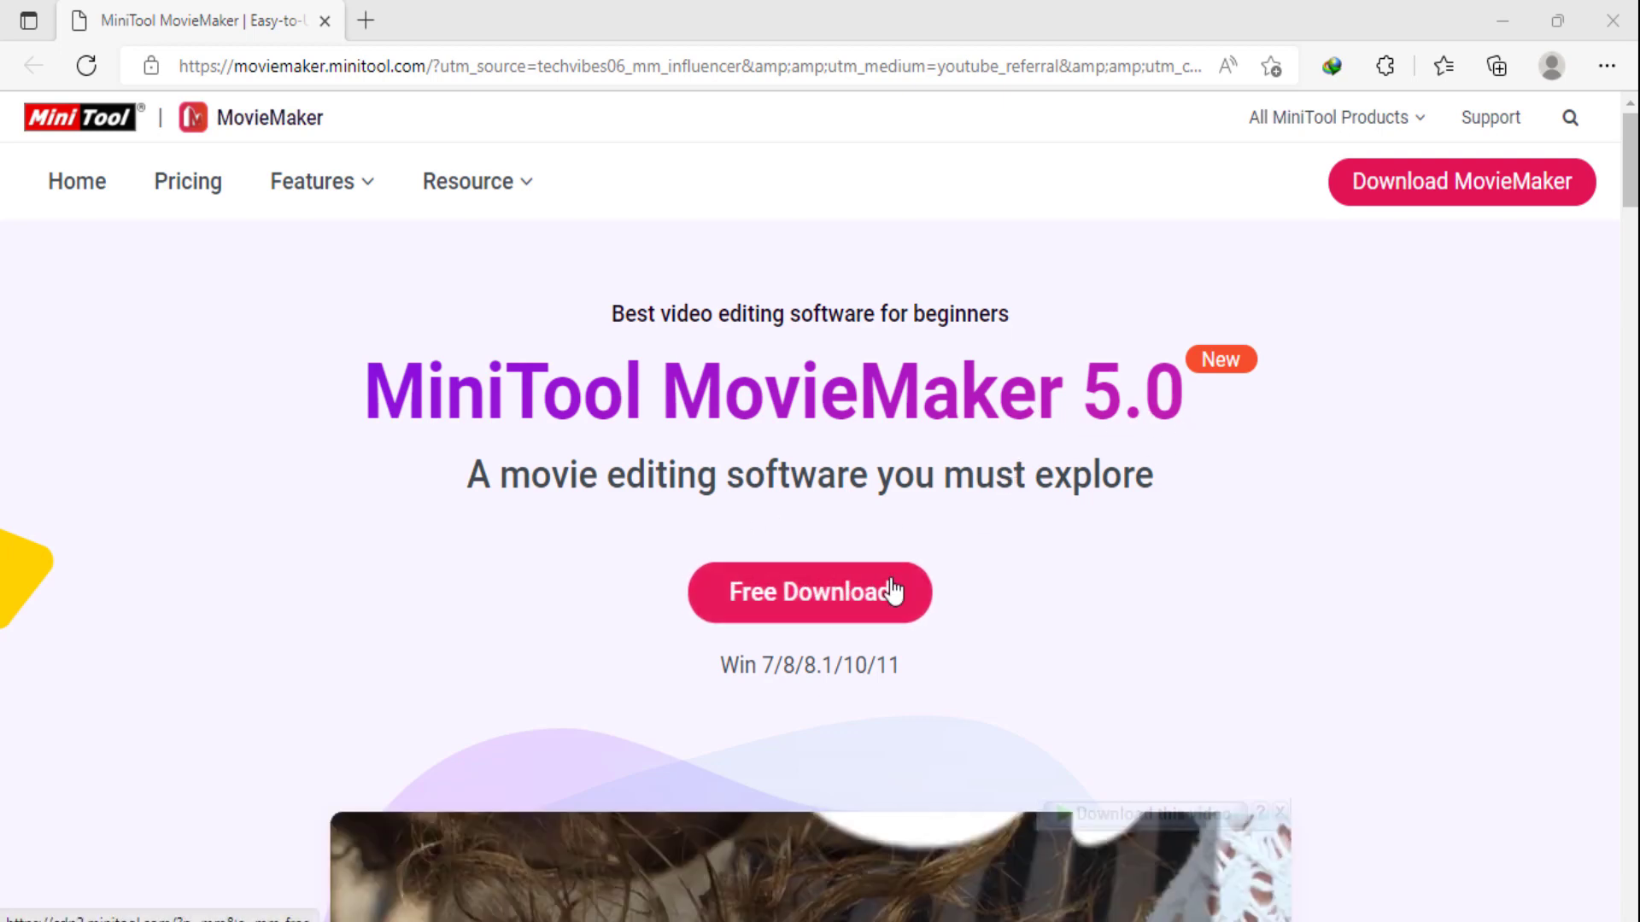
Scroll the MovieMaker product page, start the free installer download, then skip re-downloading it
scroll(824, 592, "down", 4)
scroll(825, 594, "down", 1)
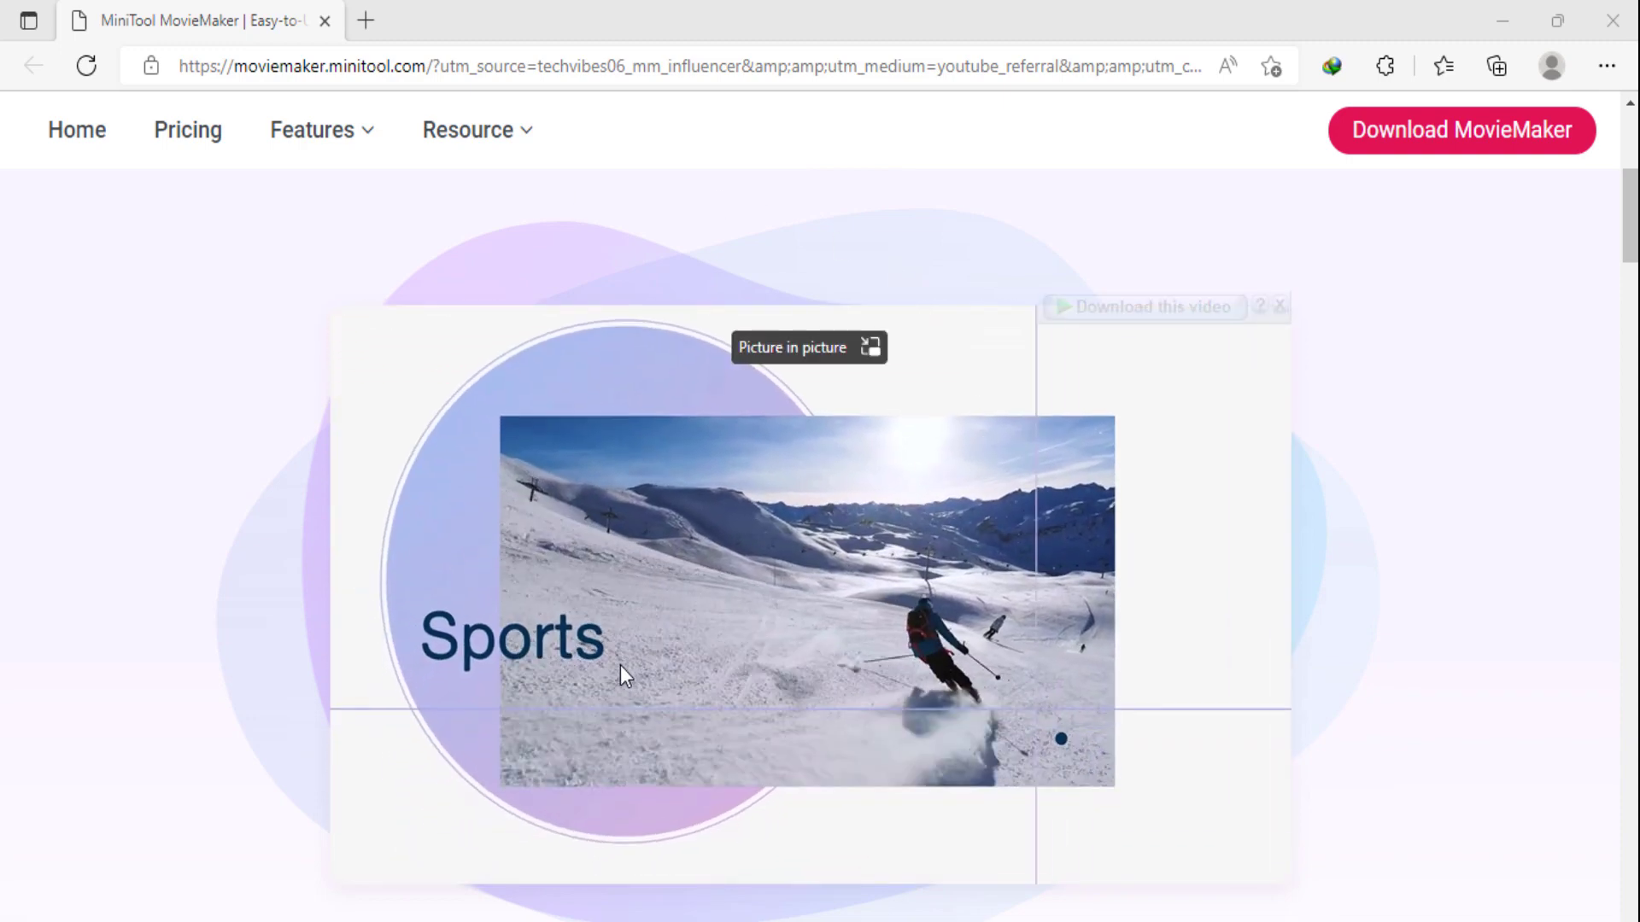
scroll(1194, 565, "down", 4)
scroll(1194, 559, "down", 3)
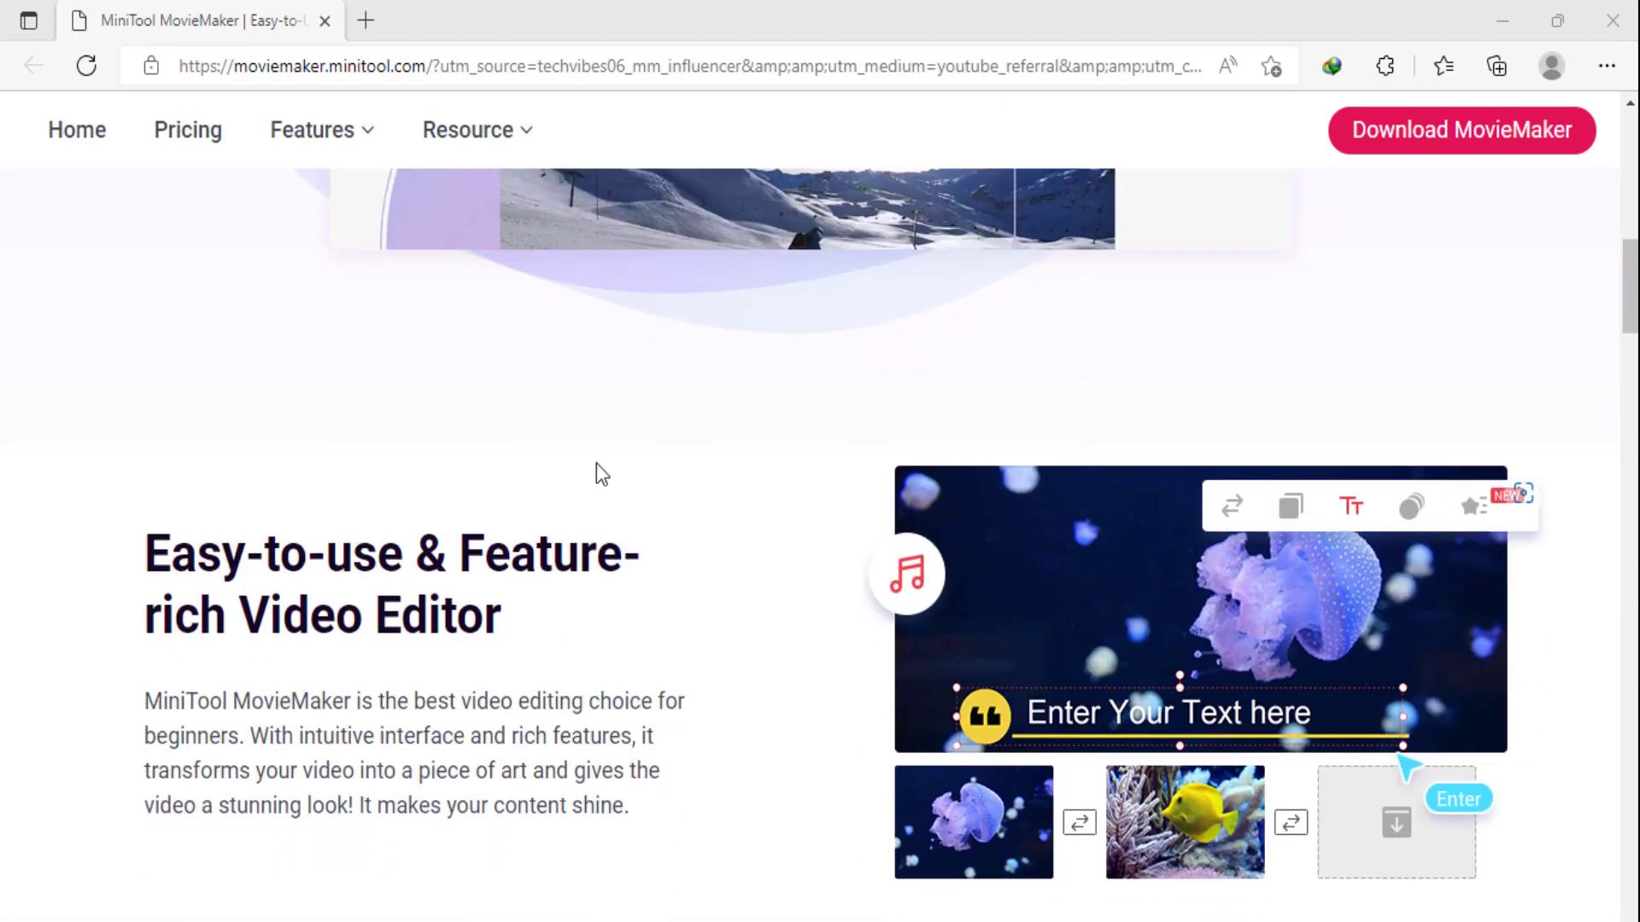
scroll(720, 692, "down", 7)
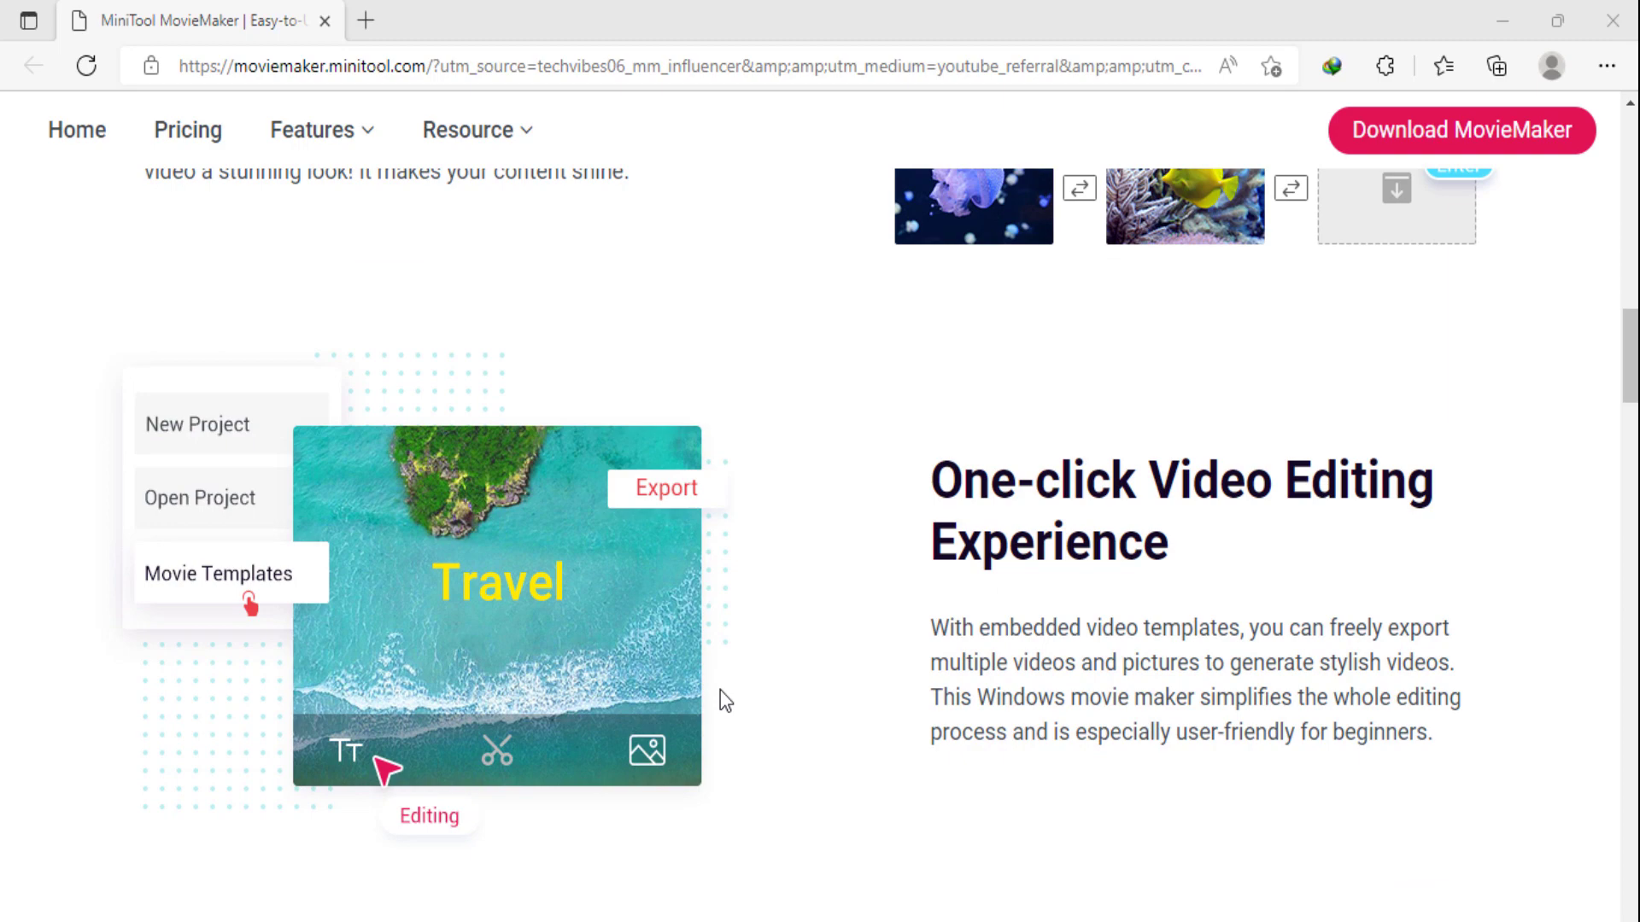
scroll(720, 690, "down", 6)
scroll(720, 691, "down", 6)
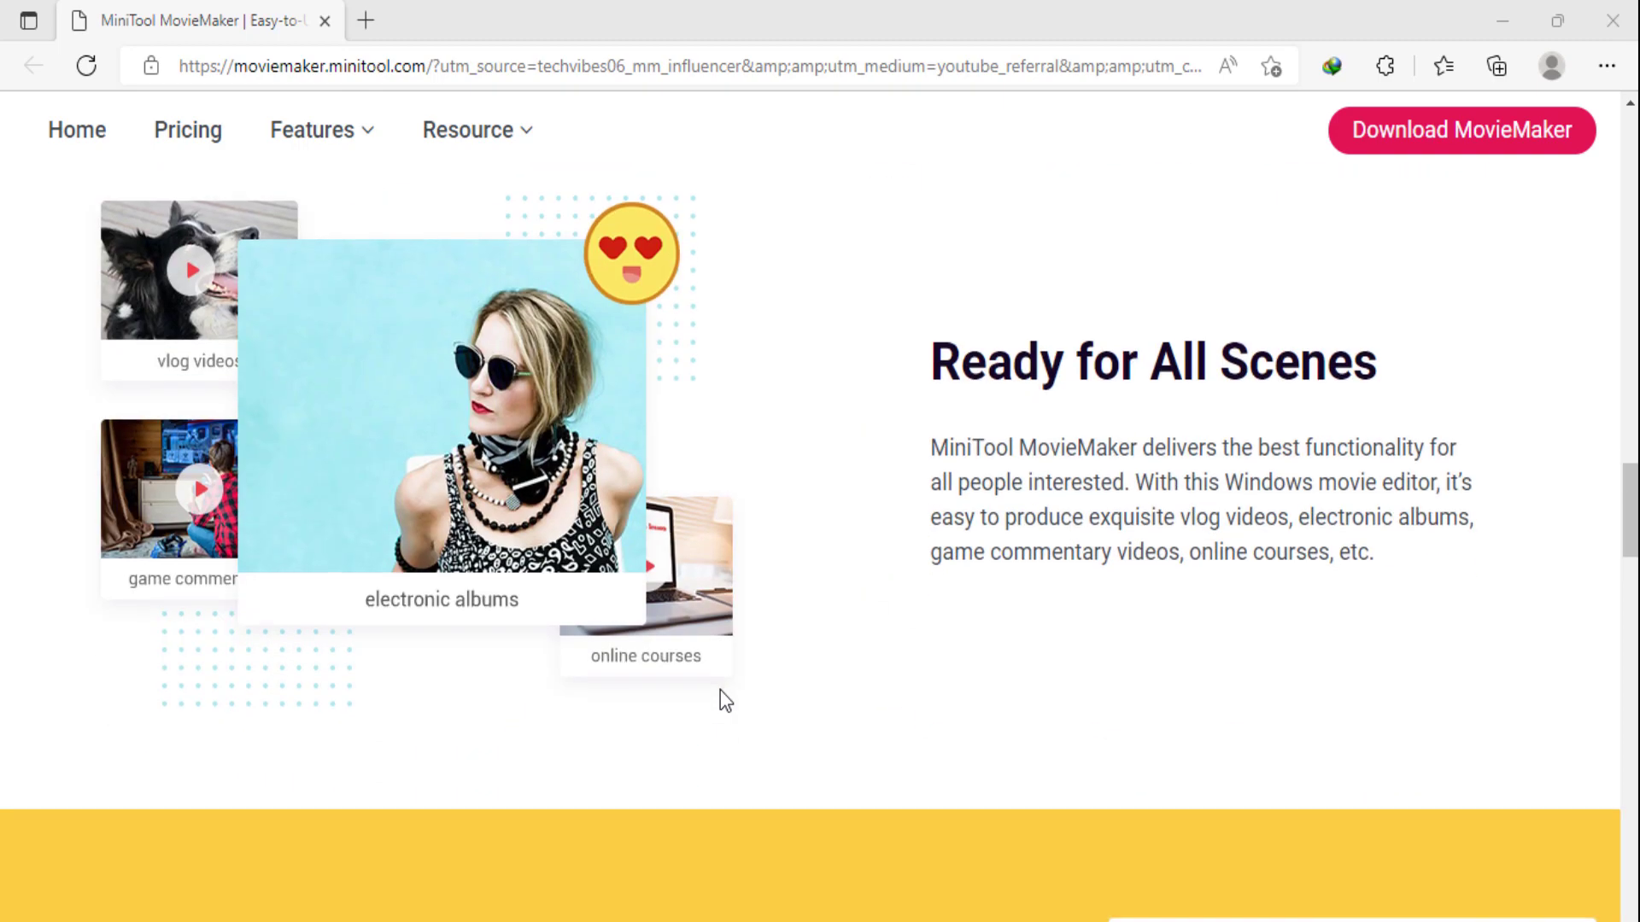
scroll(720, 690, "down", 6)
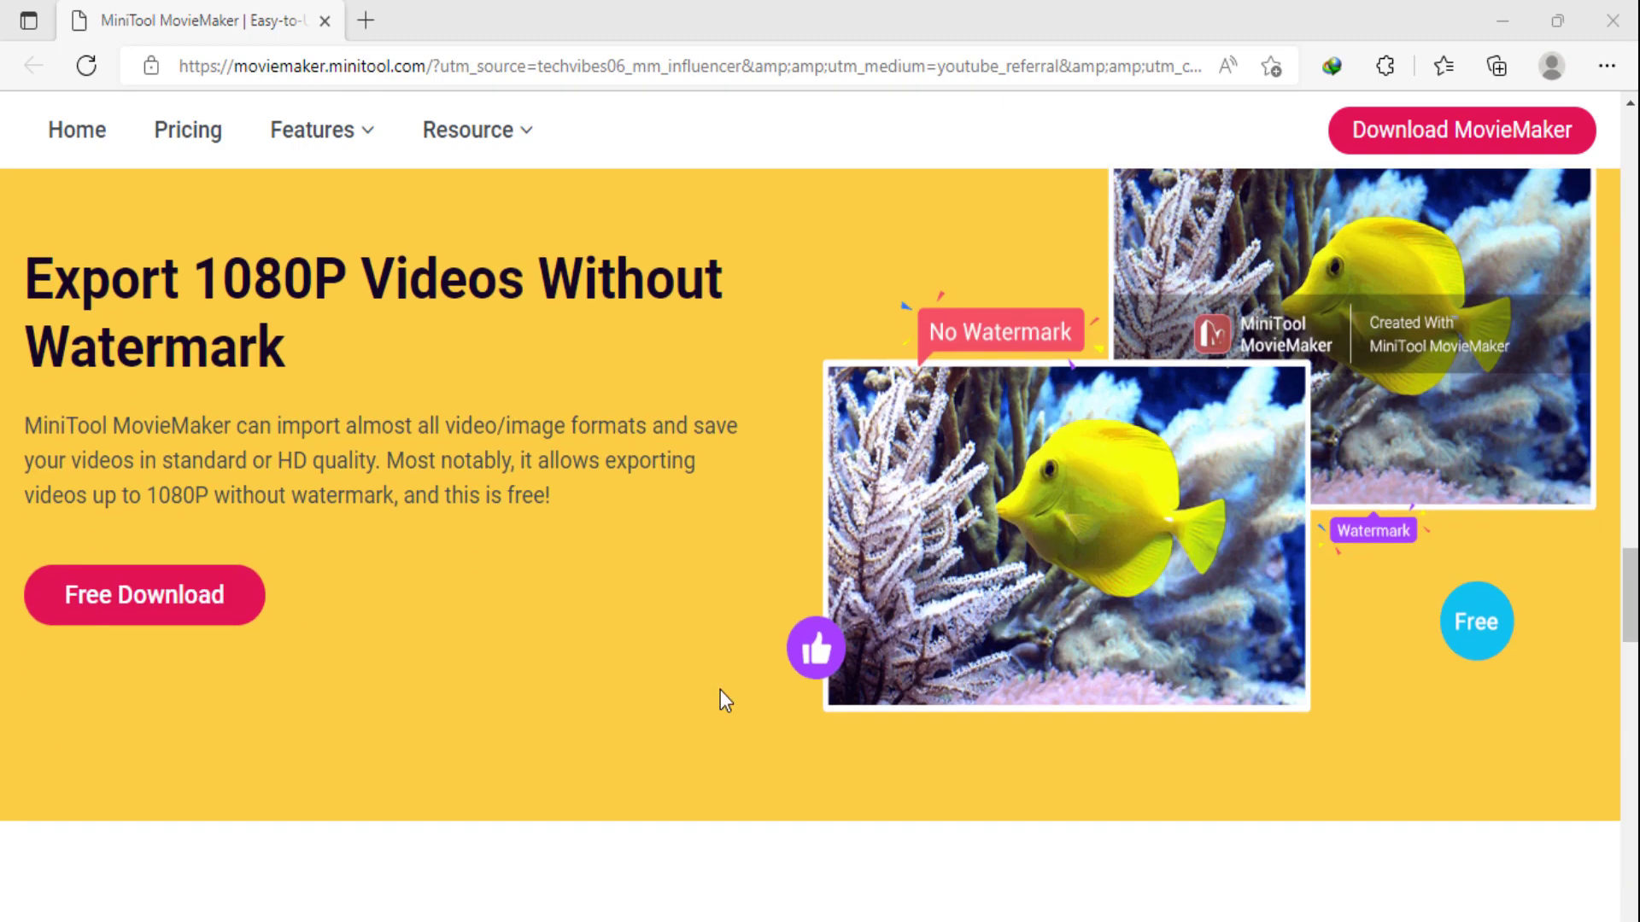
scroll(720, 690, "down", 6)
scroll(720, 690, "down", 5)
scroll(720, 690, "down", 1)
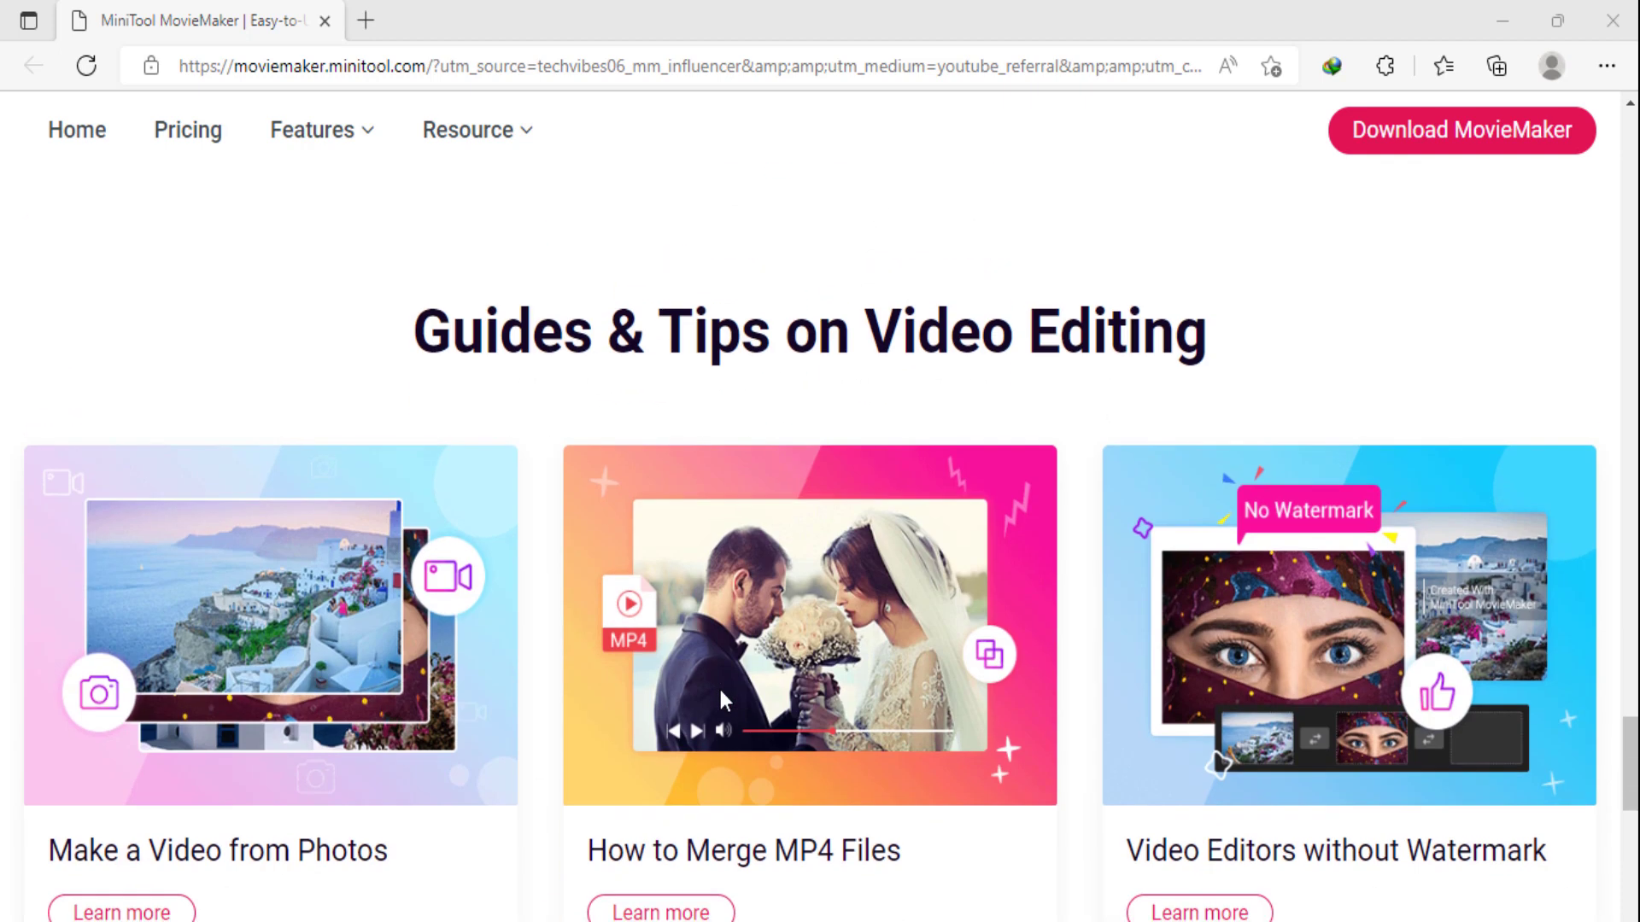
scroll(719, 685, "down", 9)
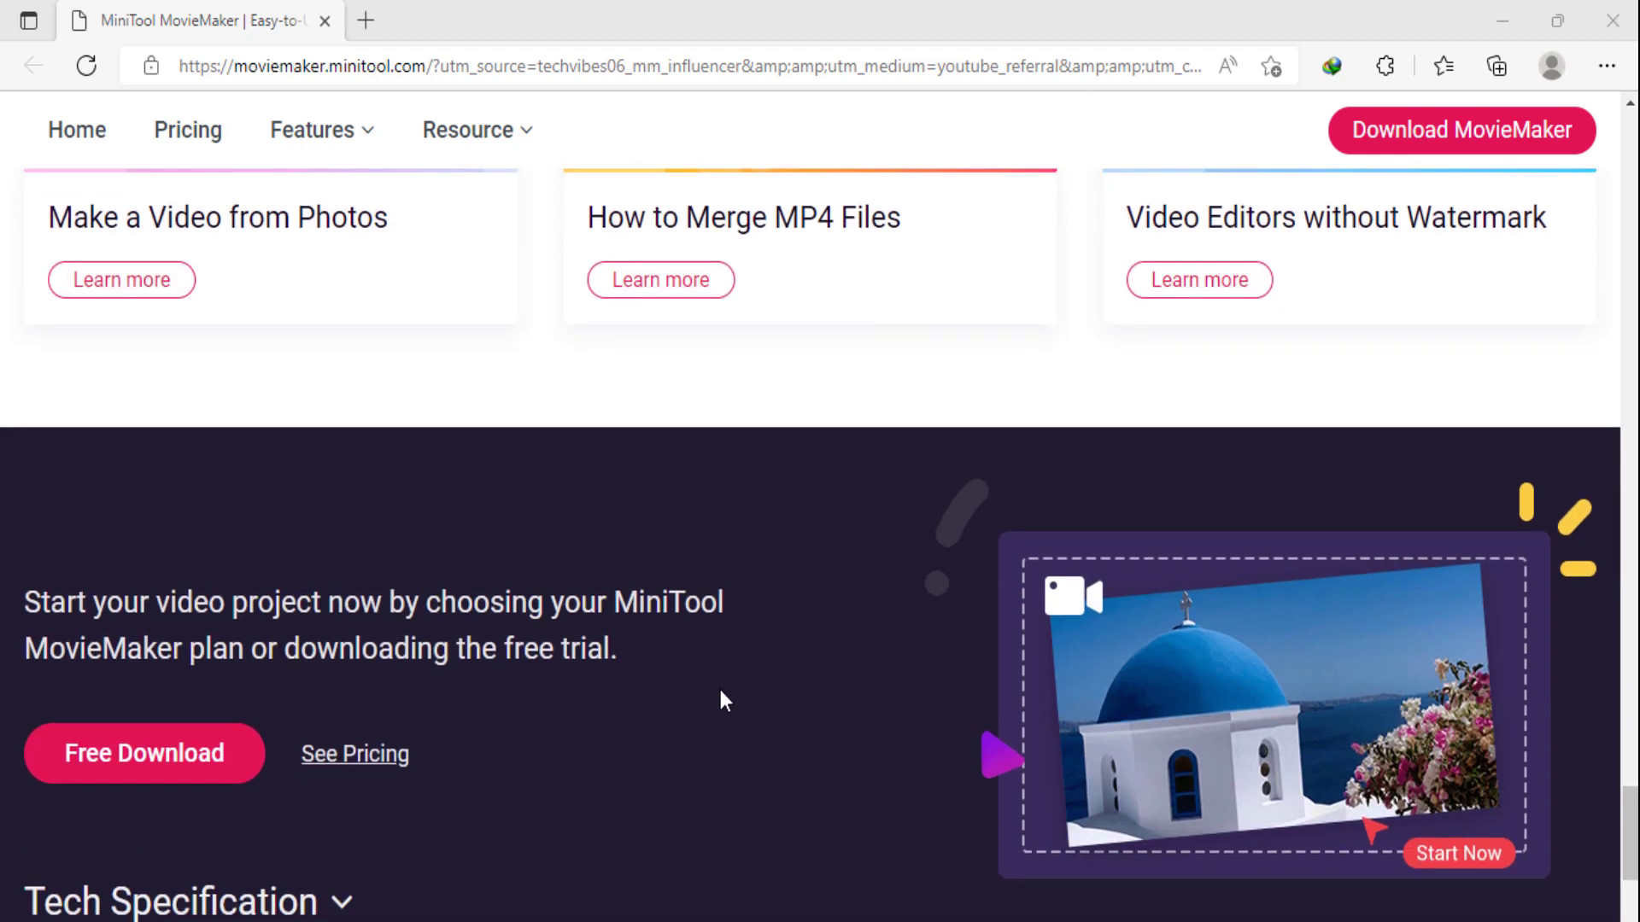
scroll(719, 685, "down", 3)
scroll(719, 685, "up", 20)
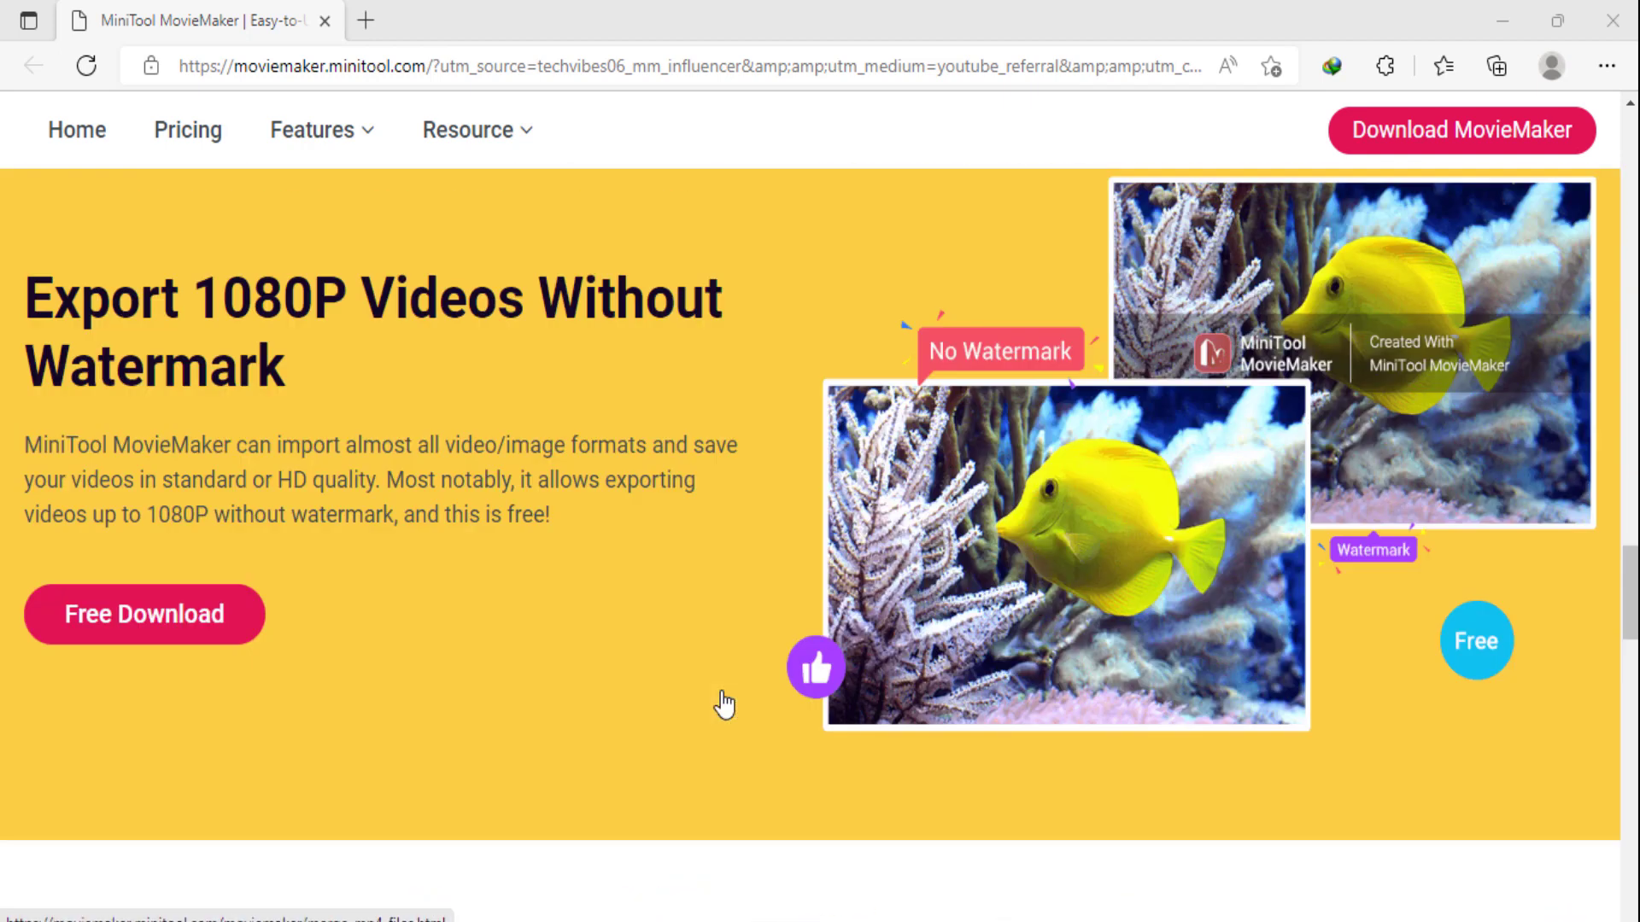
scroll(725, 705, "up", 15)
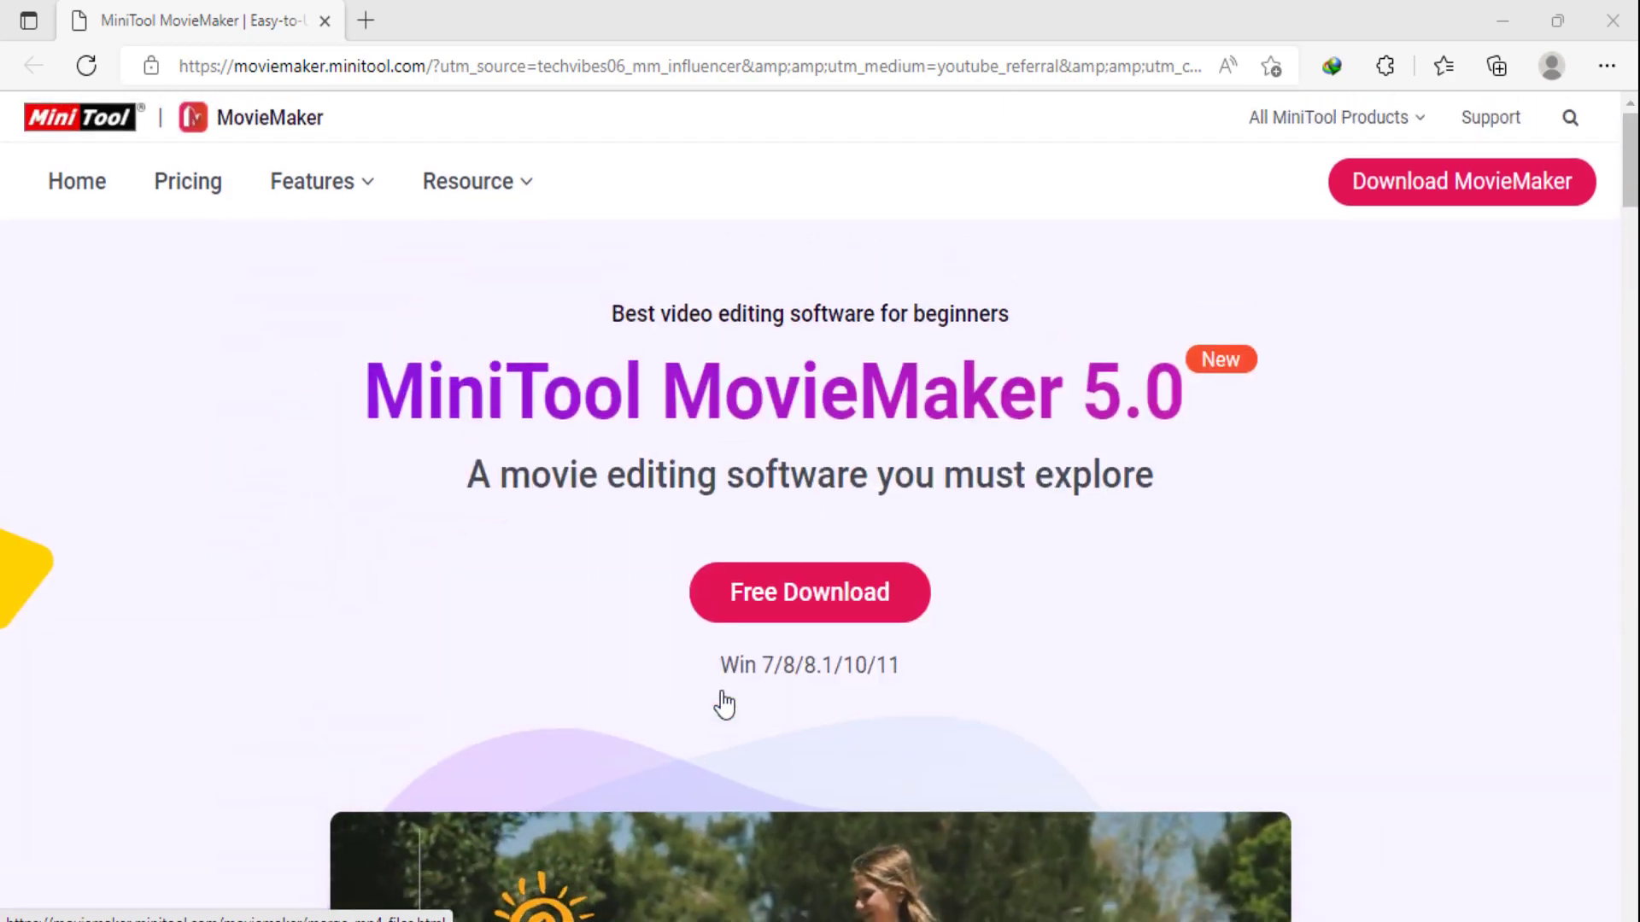
left_click(822, 596)
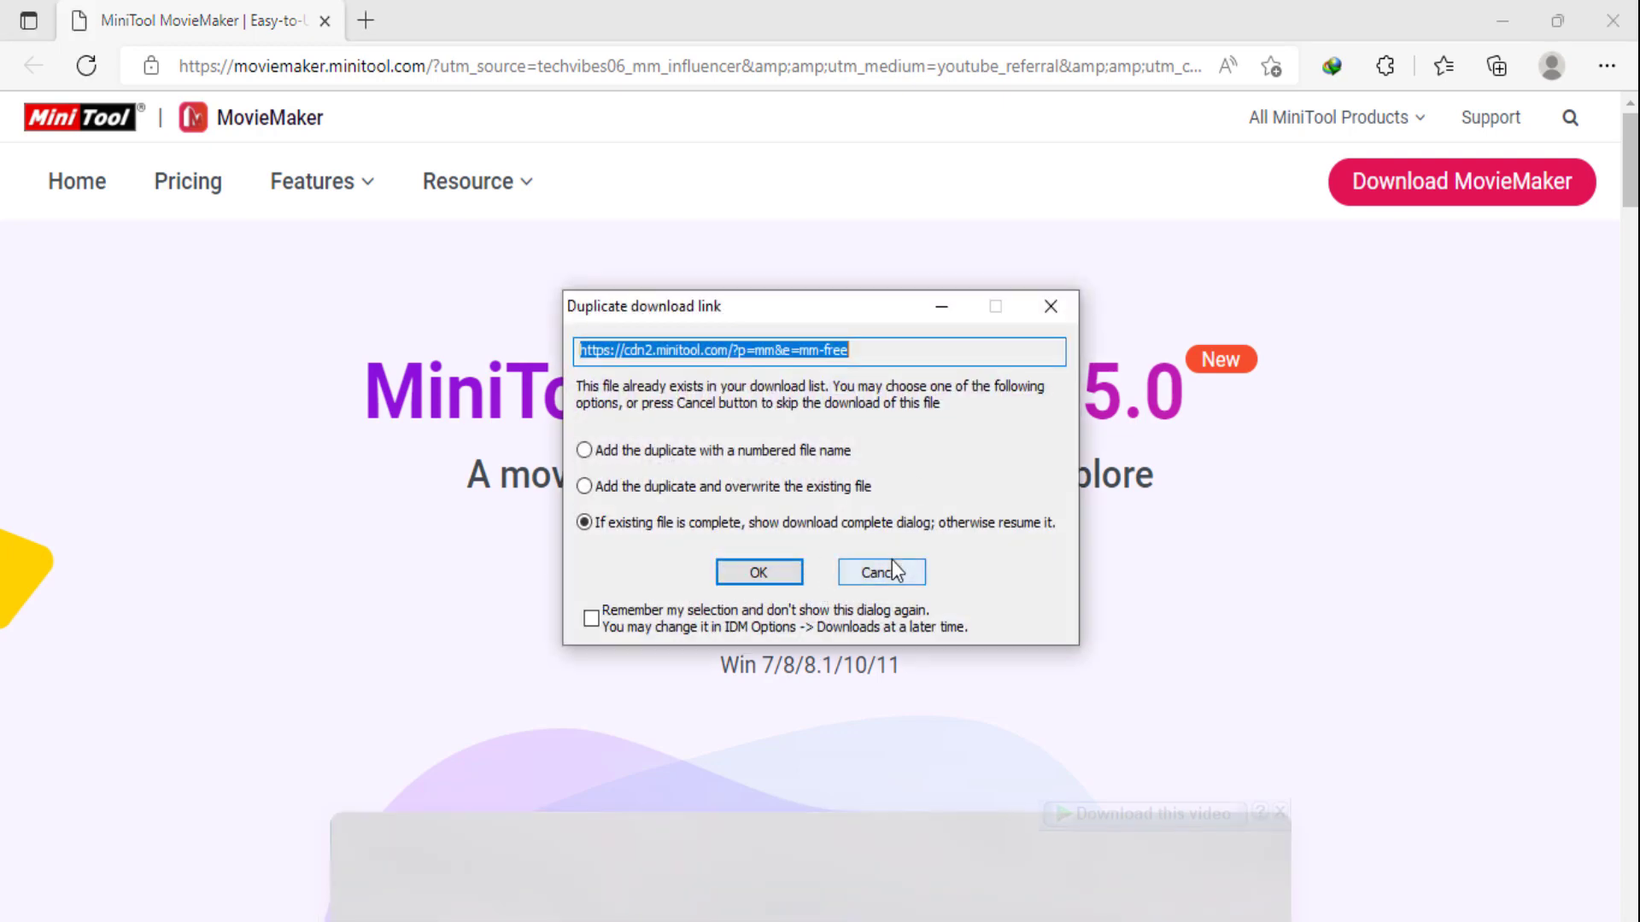
left_click(880, 569)
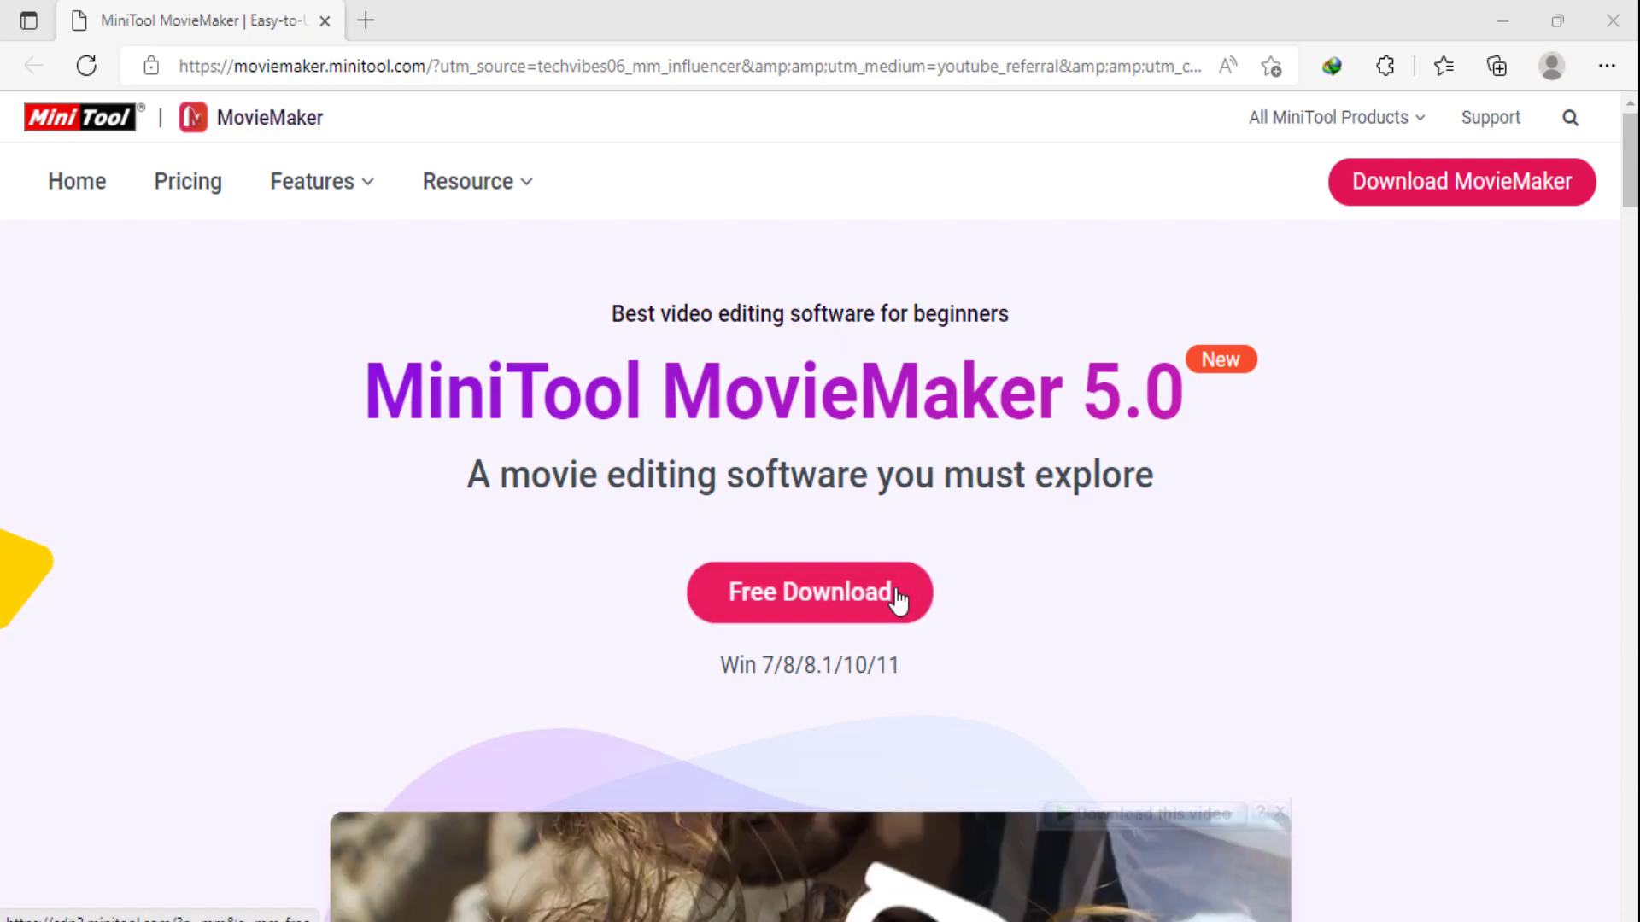
Scroll through the product page again and minimize the Edge window
scroll(827, 594, "down", 5)
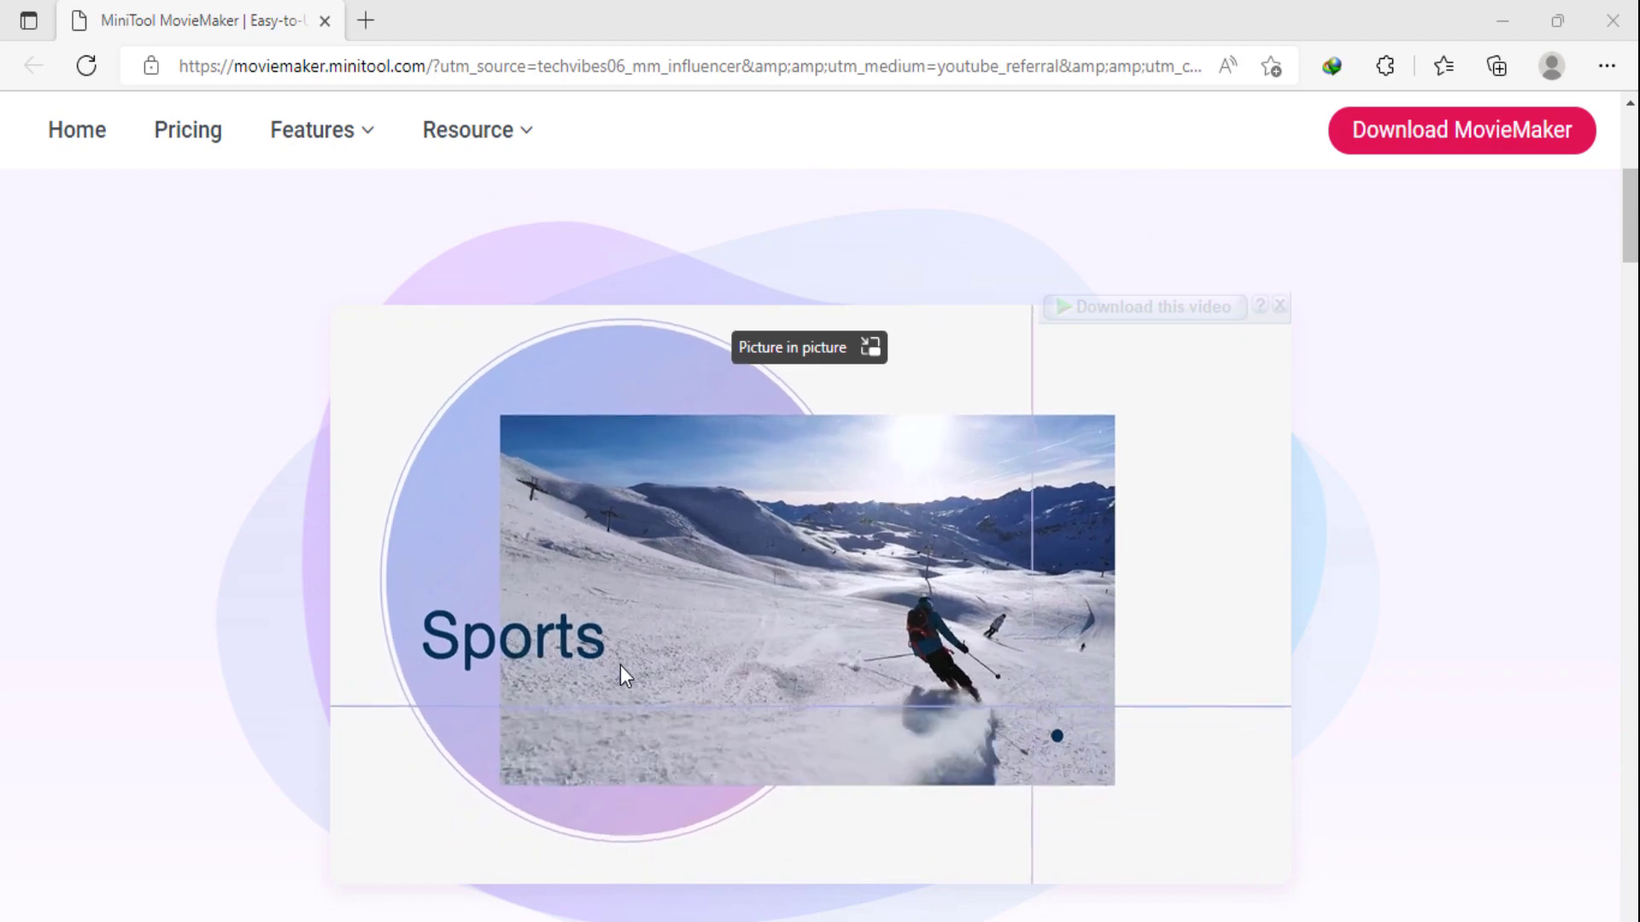
scroll(1196, 567, "down", 8)
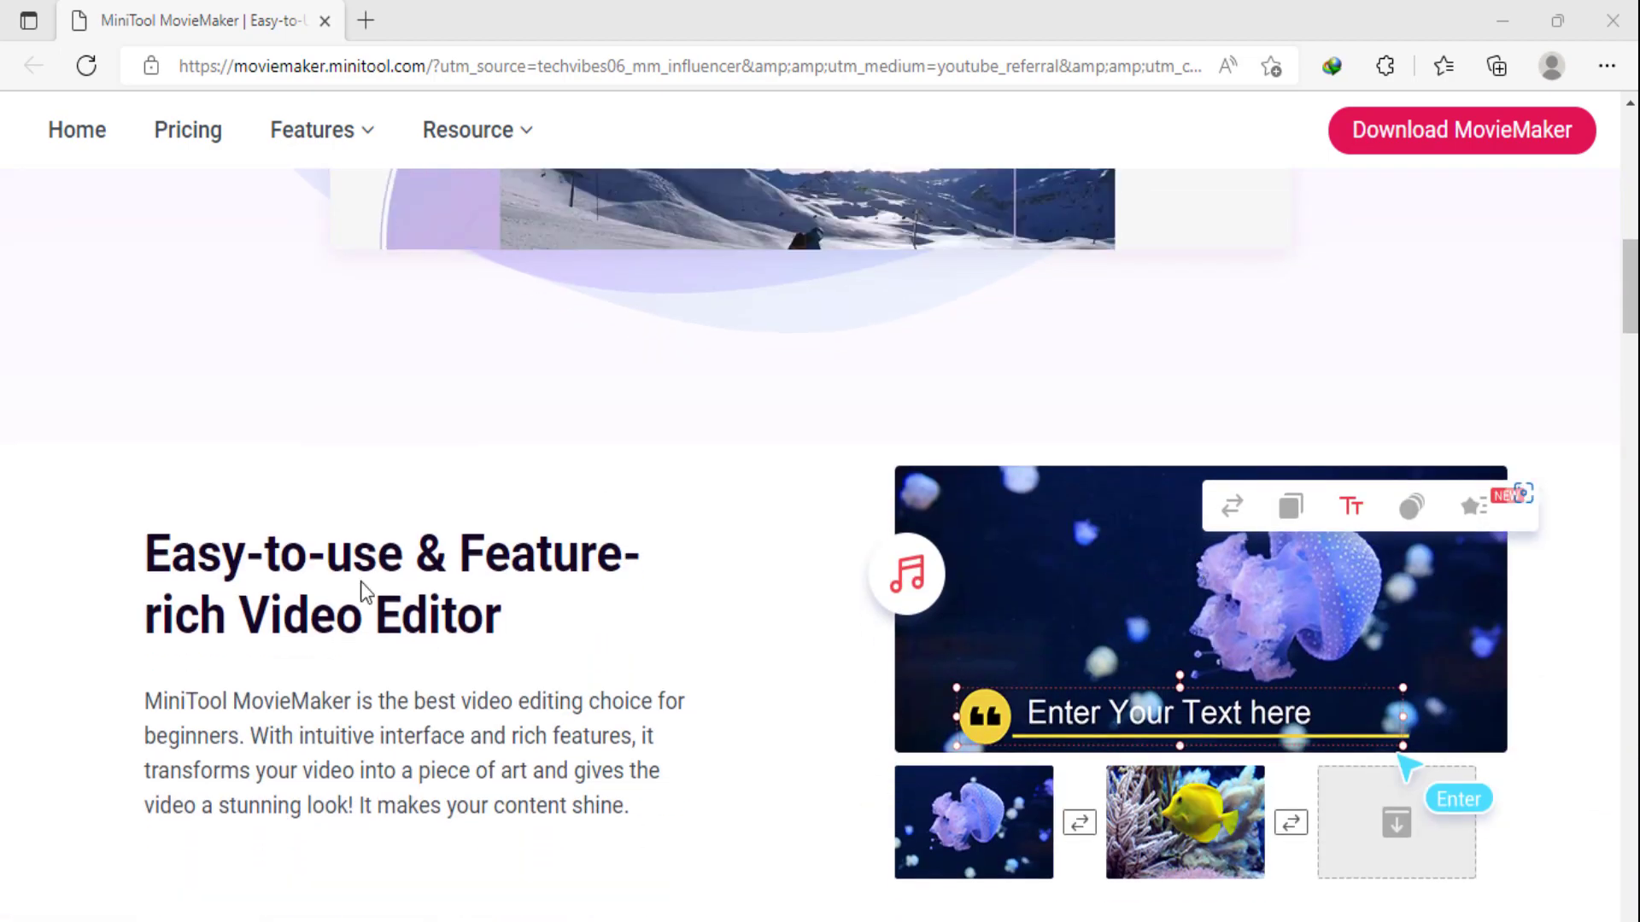
scroll(722, 694, "down", 5)
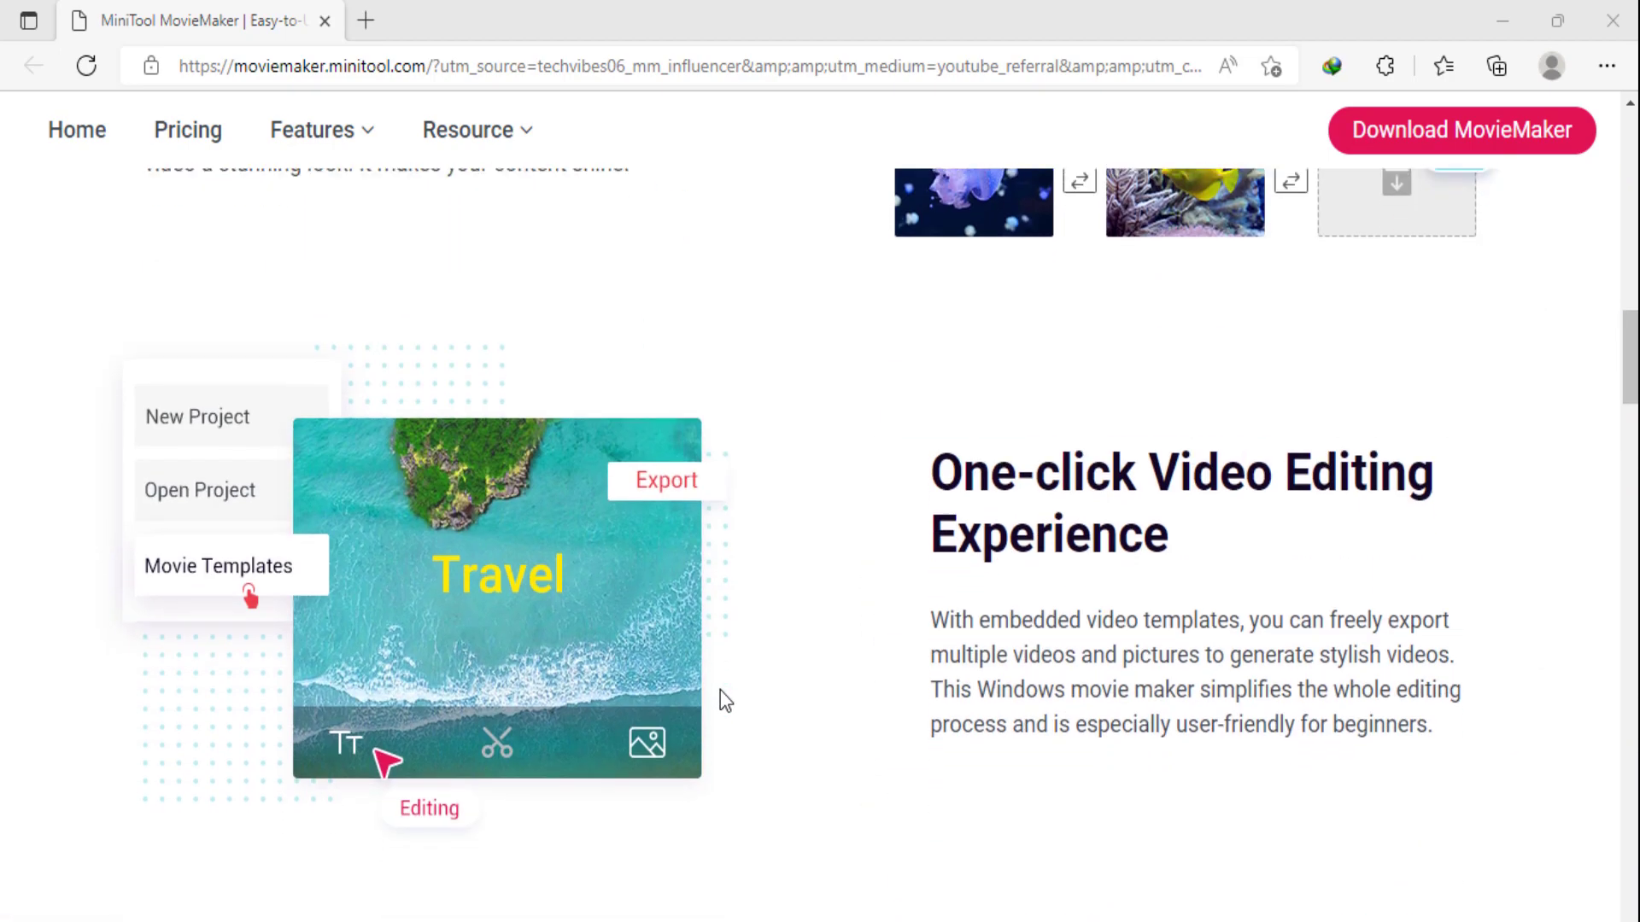
scroll(720, 690, "down", 6)
scroll(720, 690, "down", 6)
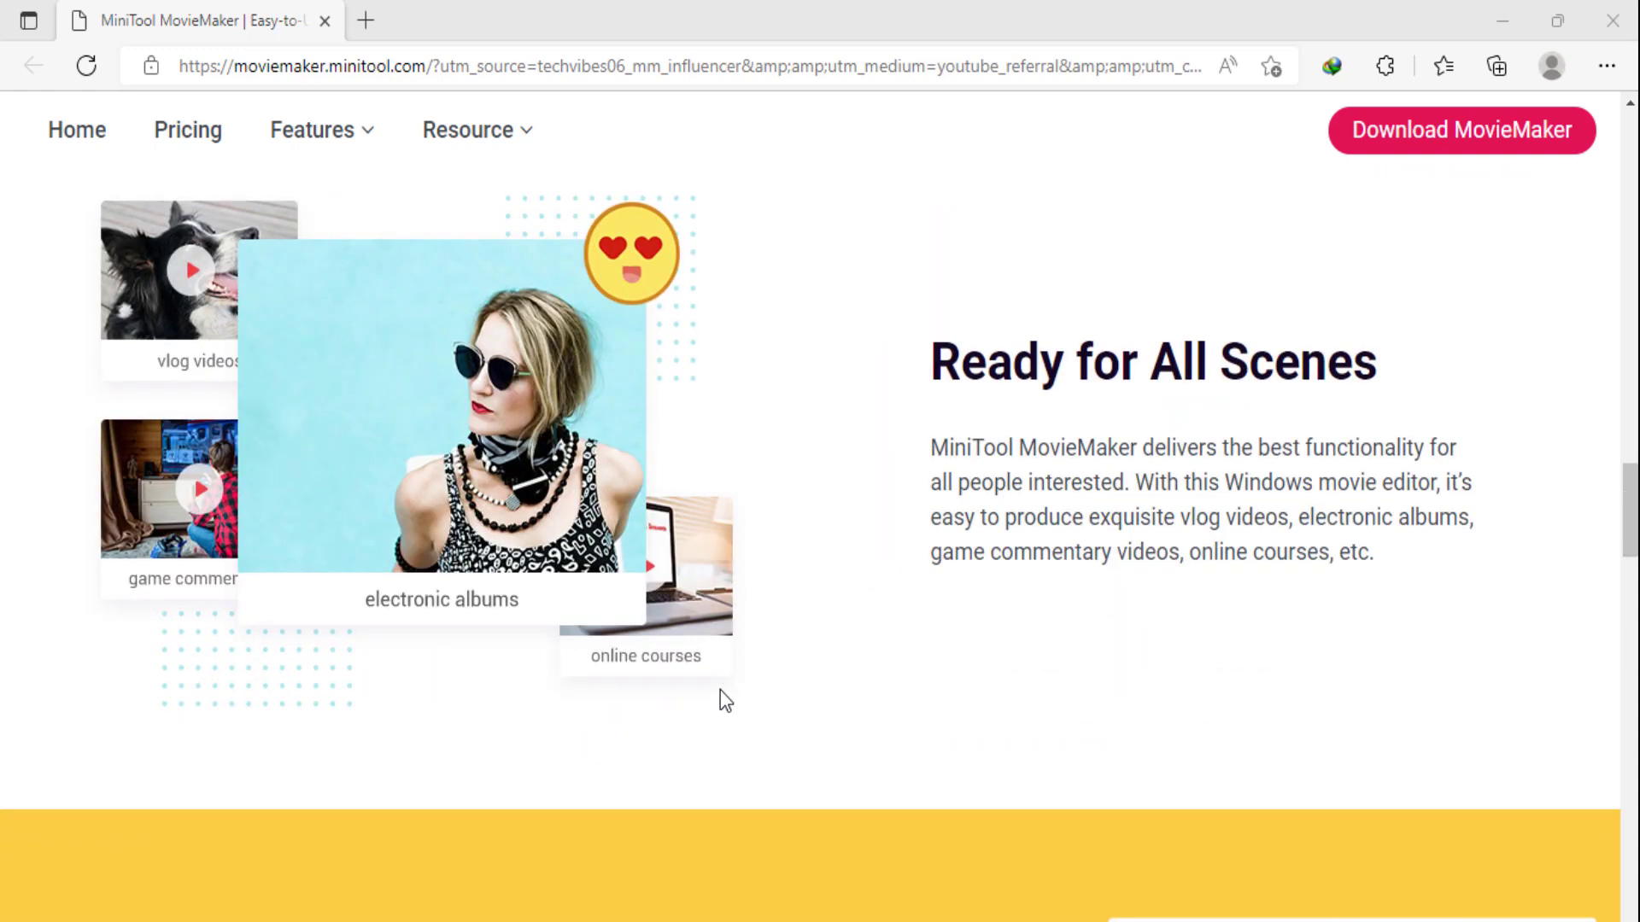
scroll(720, 690, "down", 8)
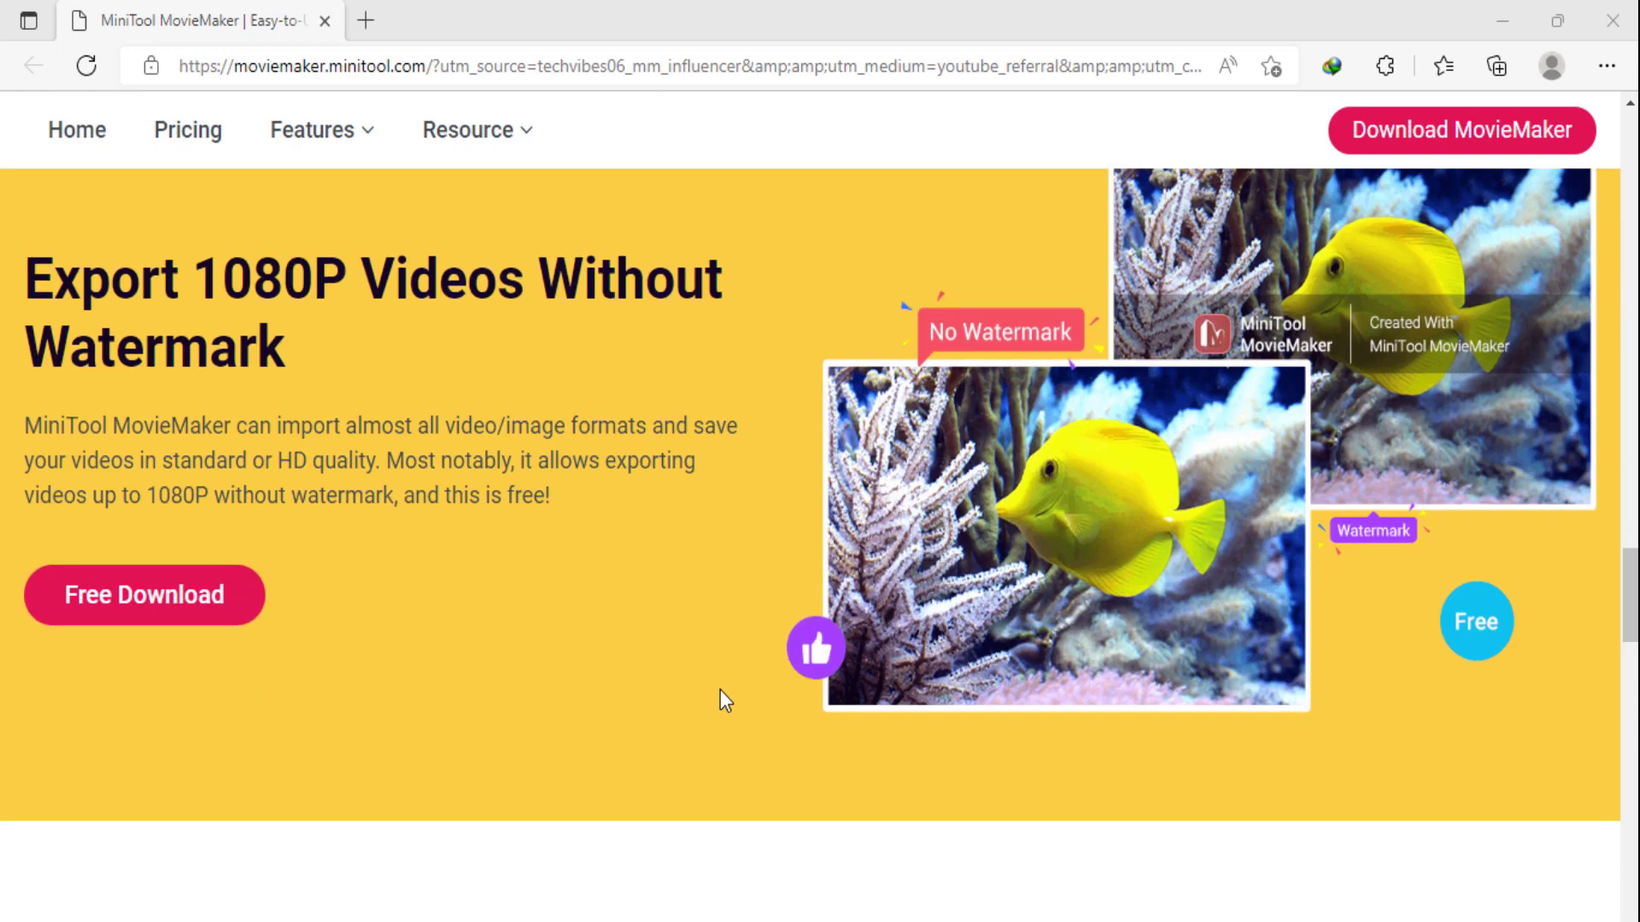
scroll(720, 689, "down", 15)
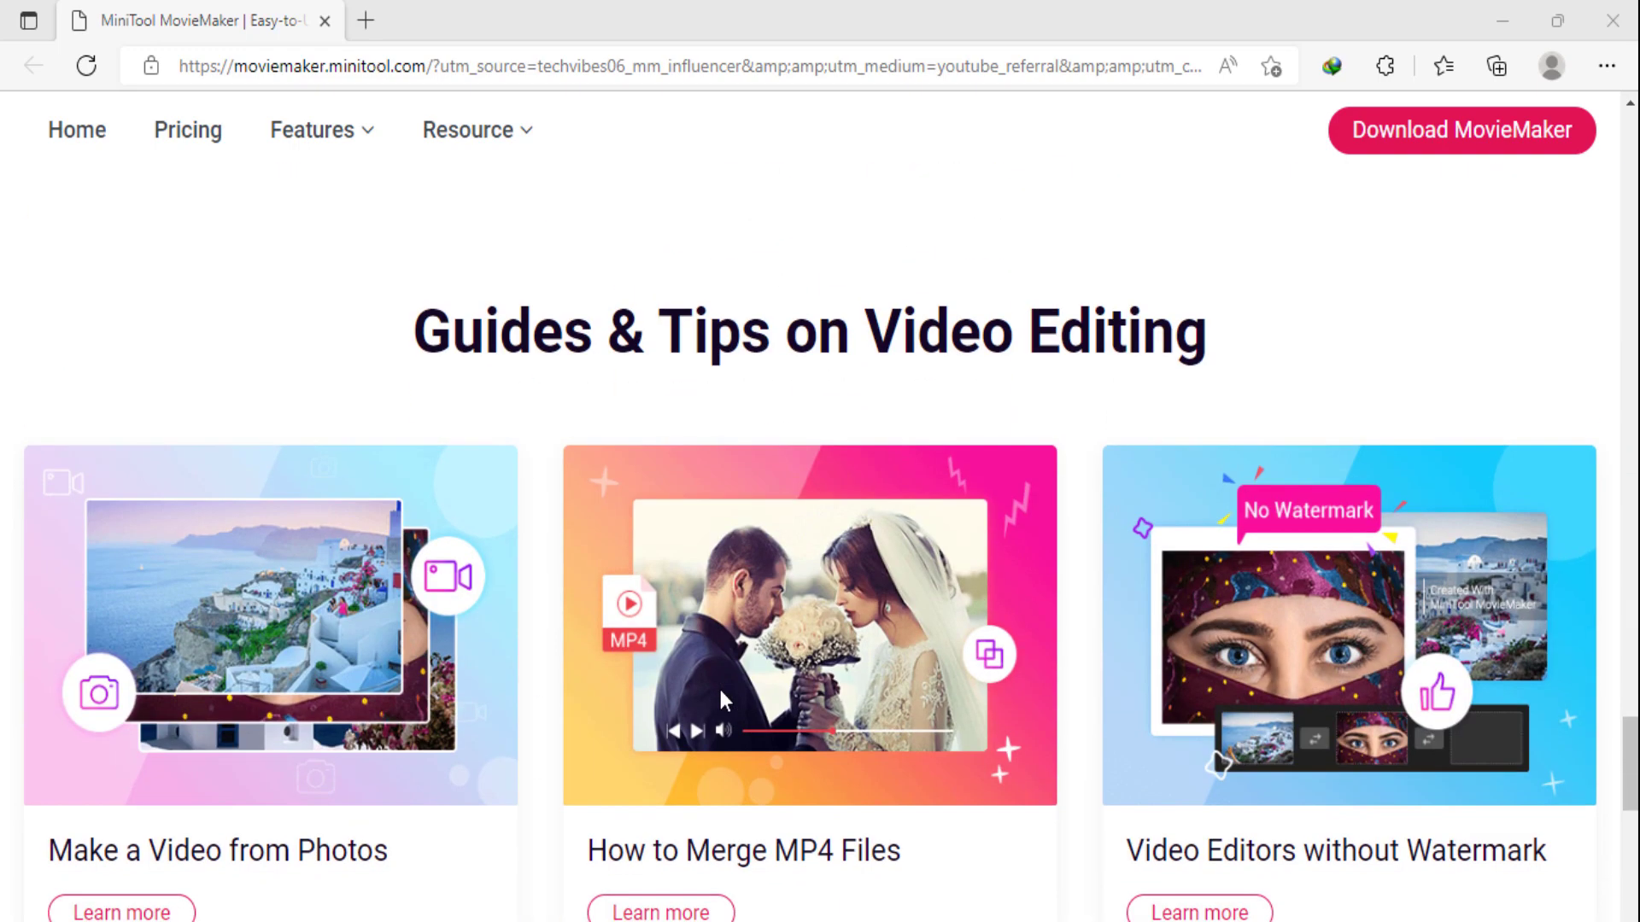
scroll(719, 685, "down", 8)
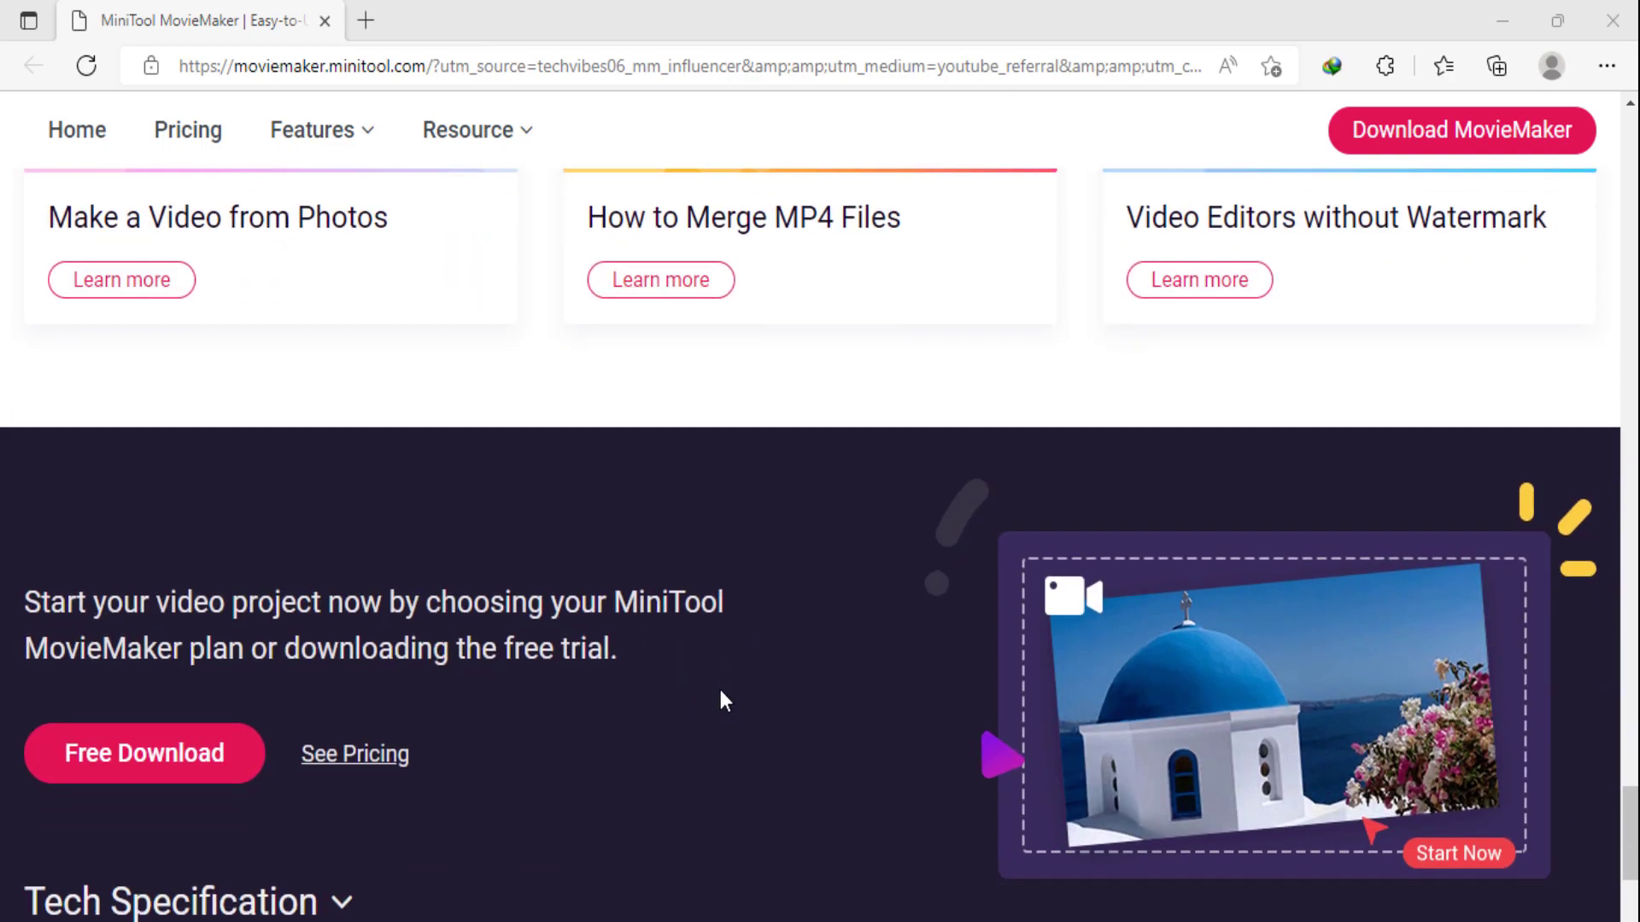
scroll(720, 694, "up", 15)
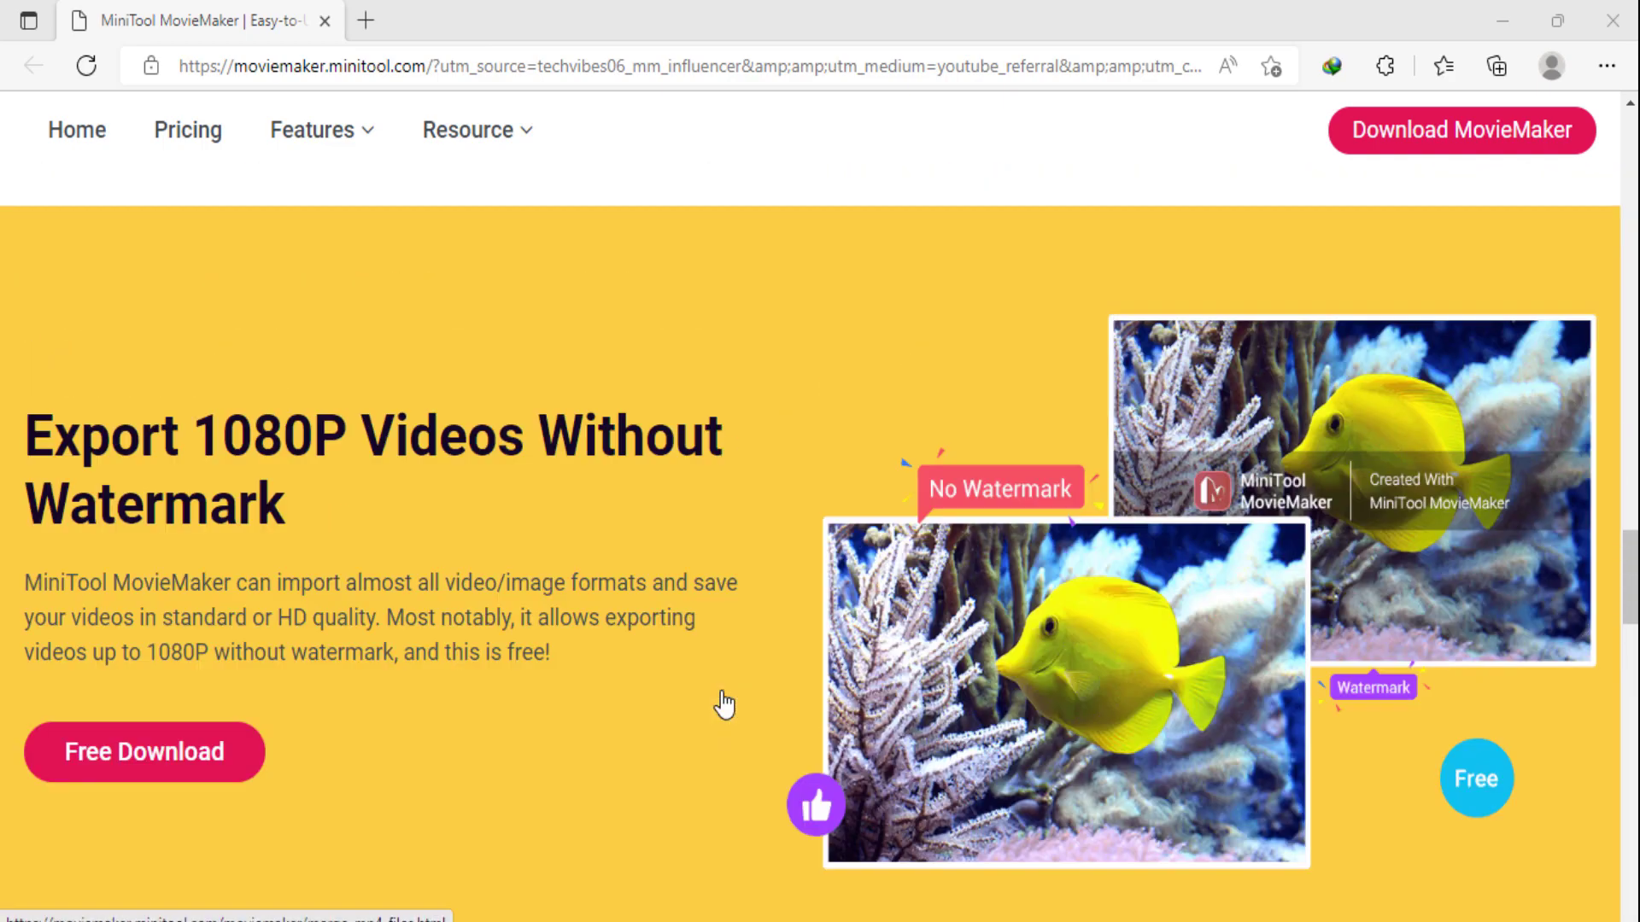
scroll(724, 706, "up", 15)
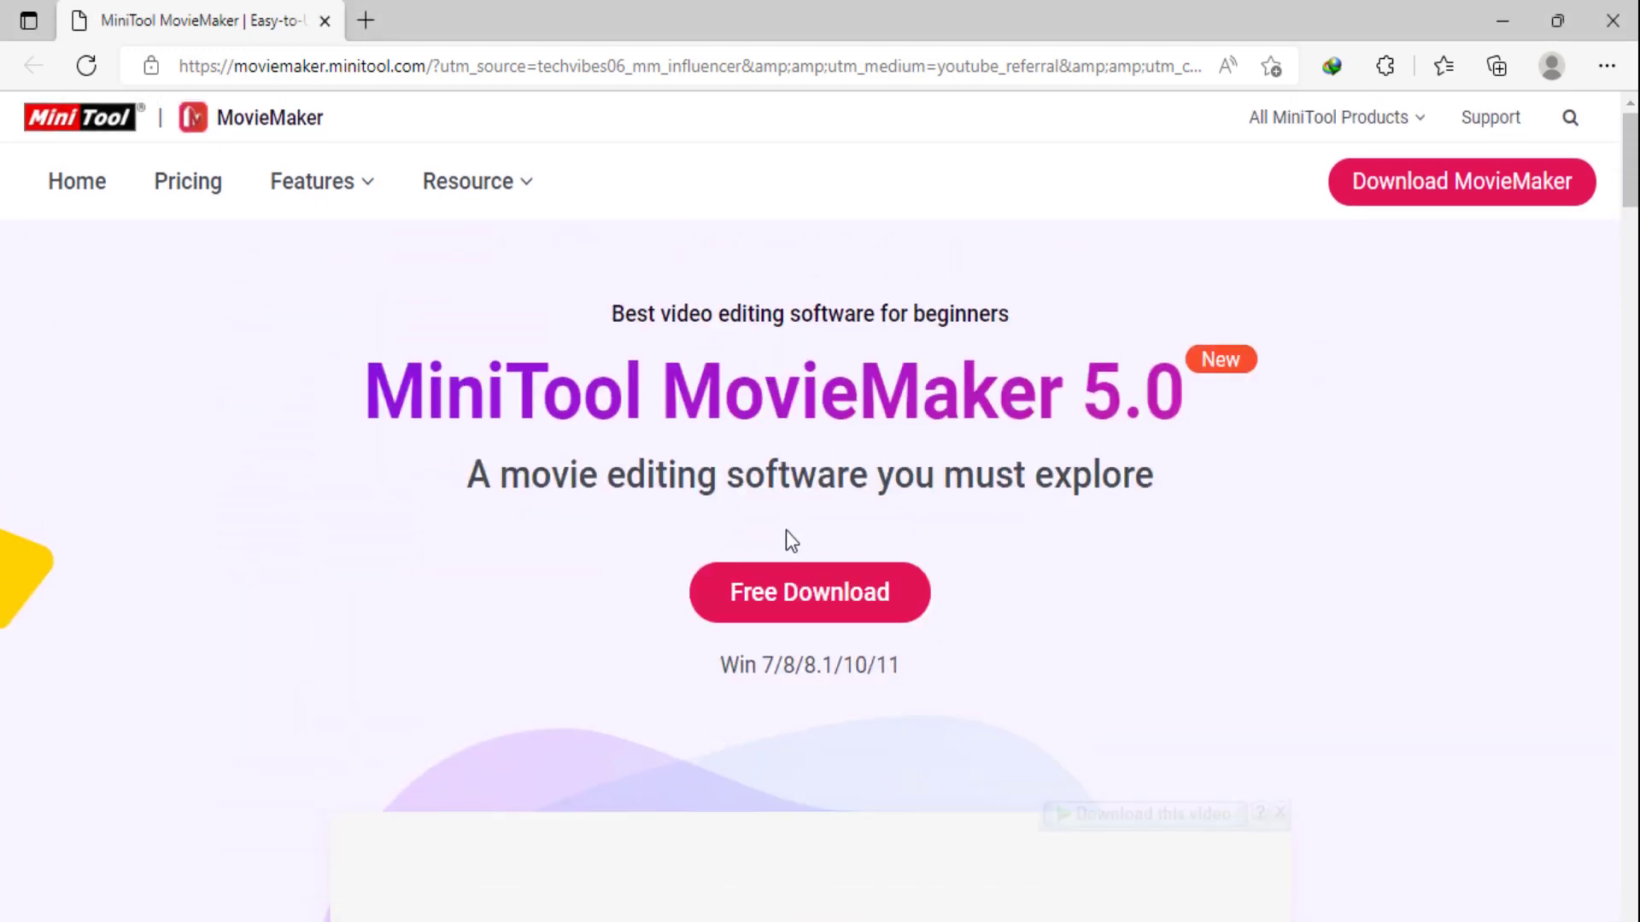
scroll(783, 538, "down", 1)
left_click(1503, 19)
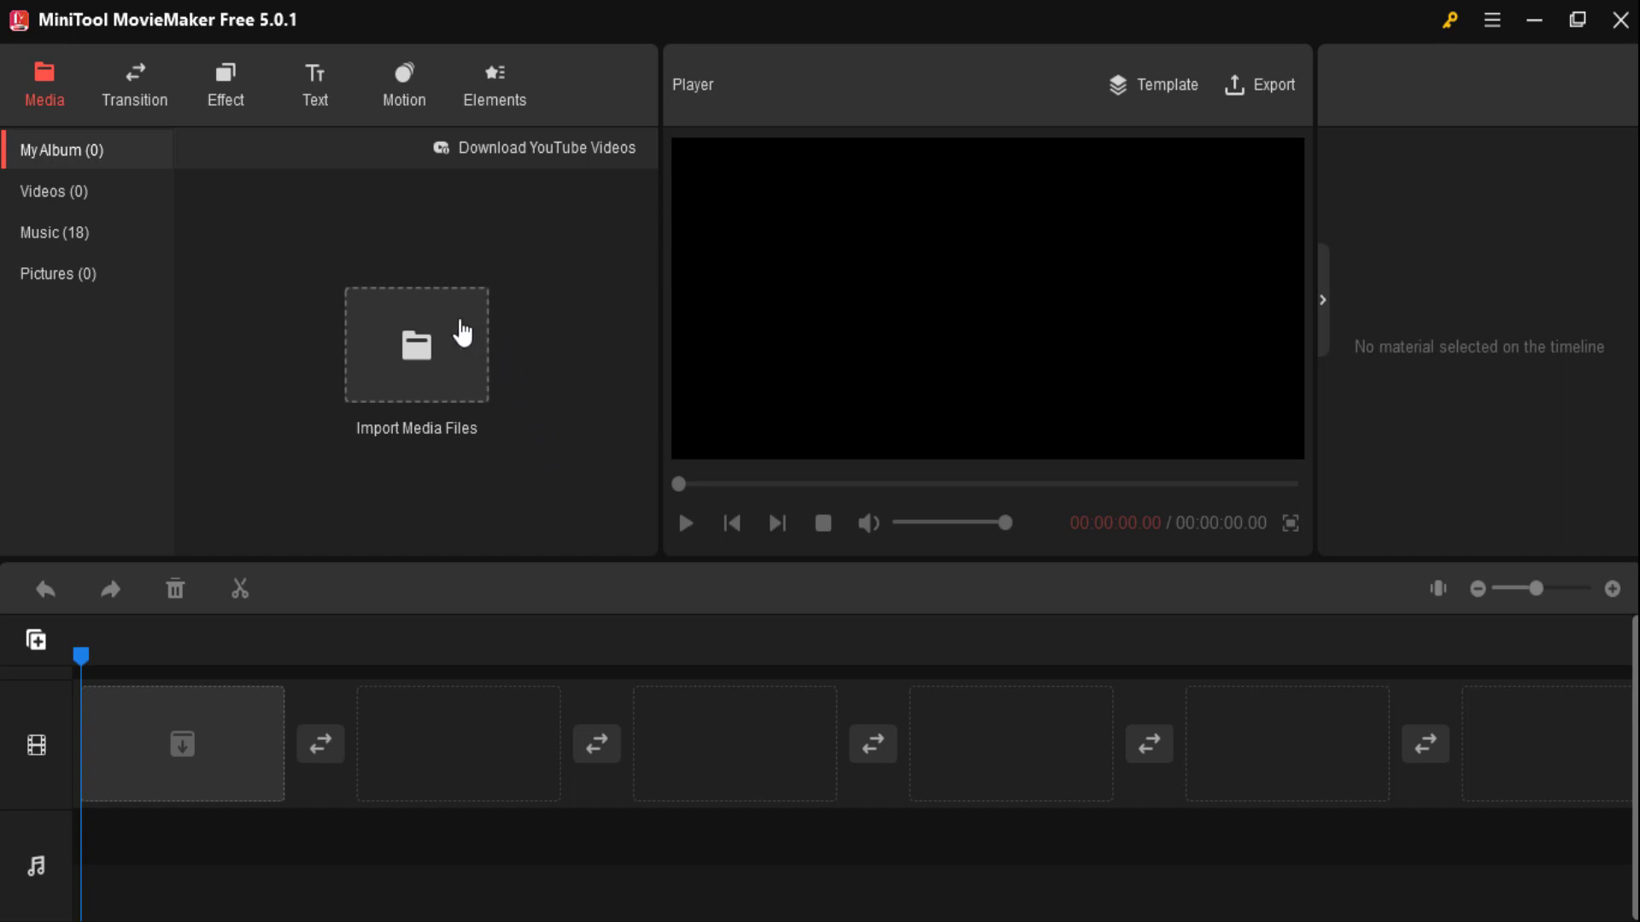
Import Sunrise - 83880 from Downloads > Video and dismiss the add-to-timeline tip
left_click(419, 386)
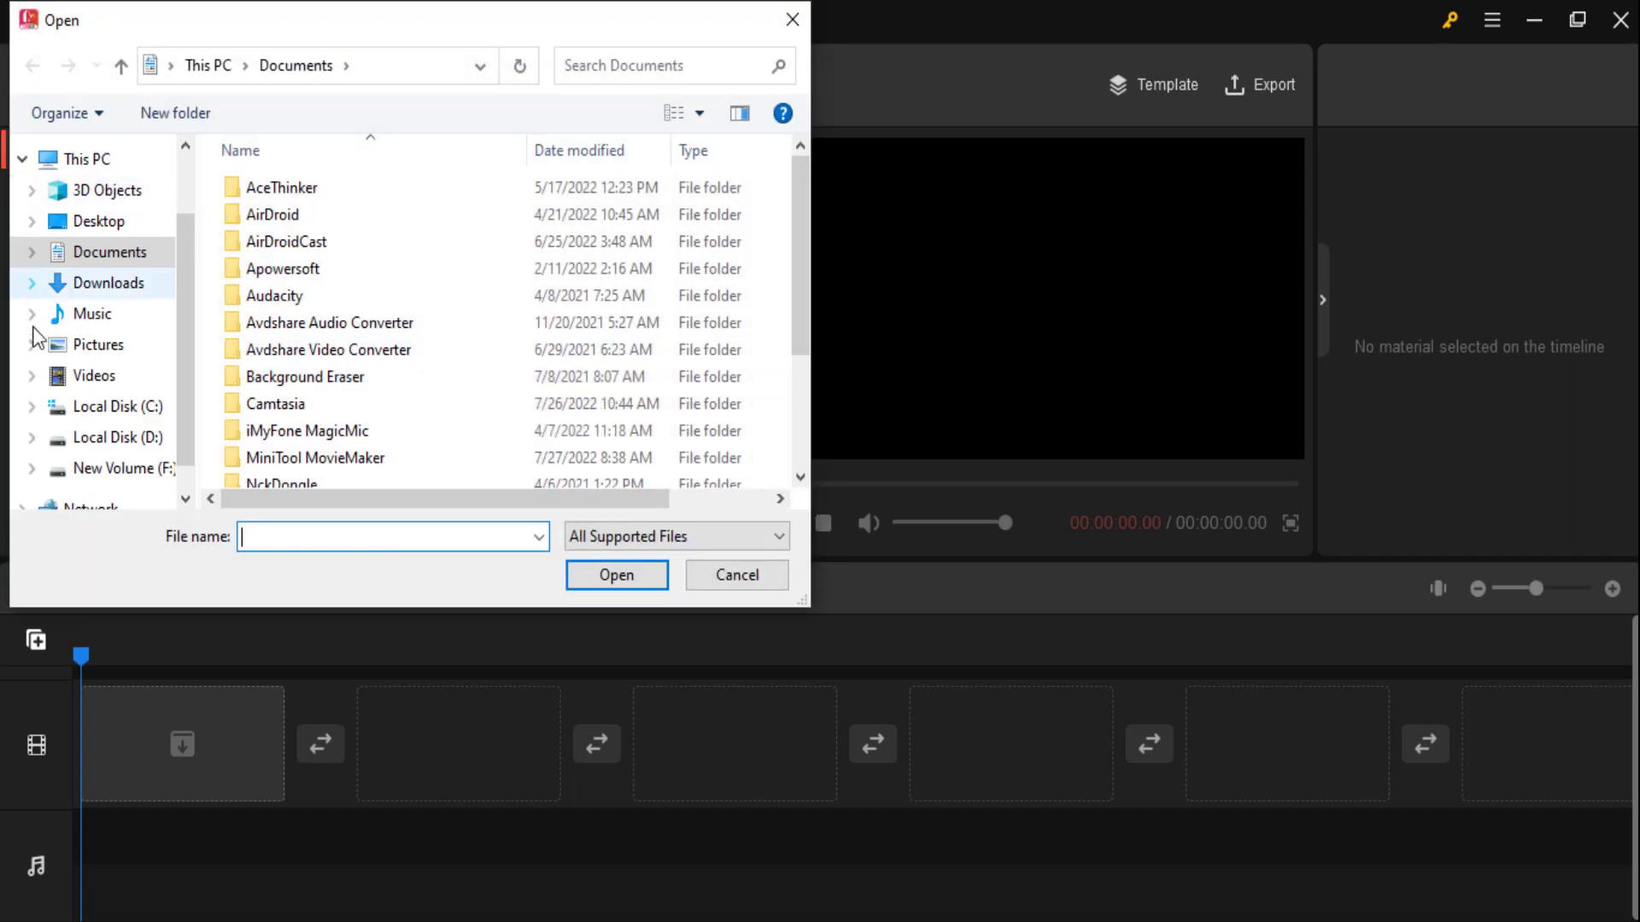
left_click(110, 285)
scroll(572, 333, "down", 10)
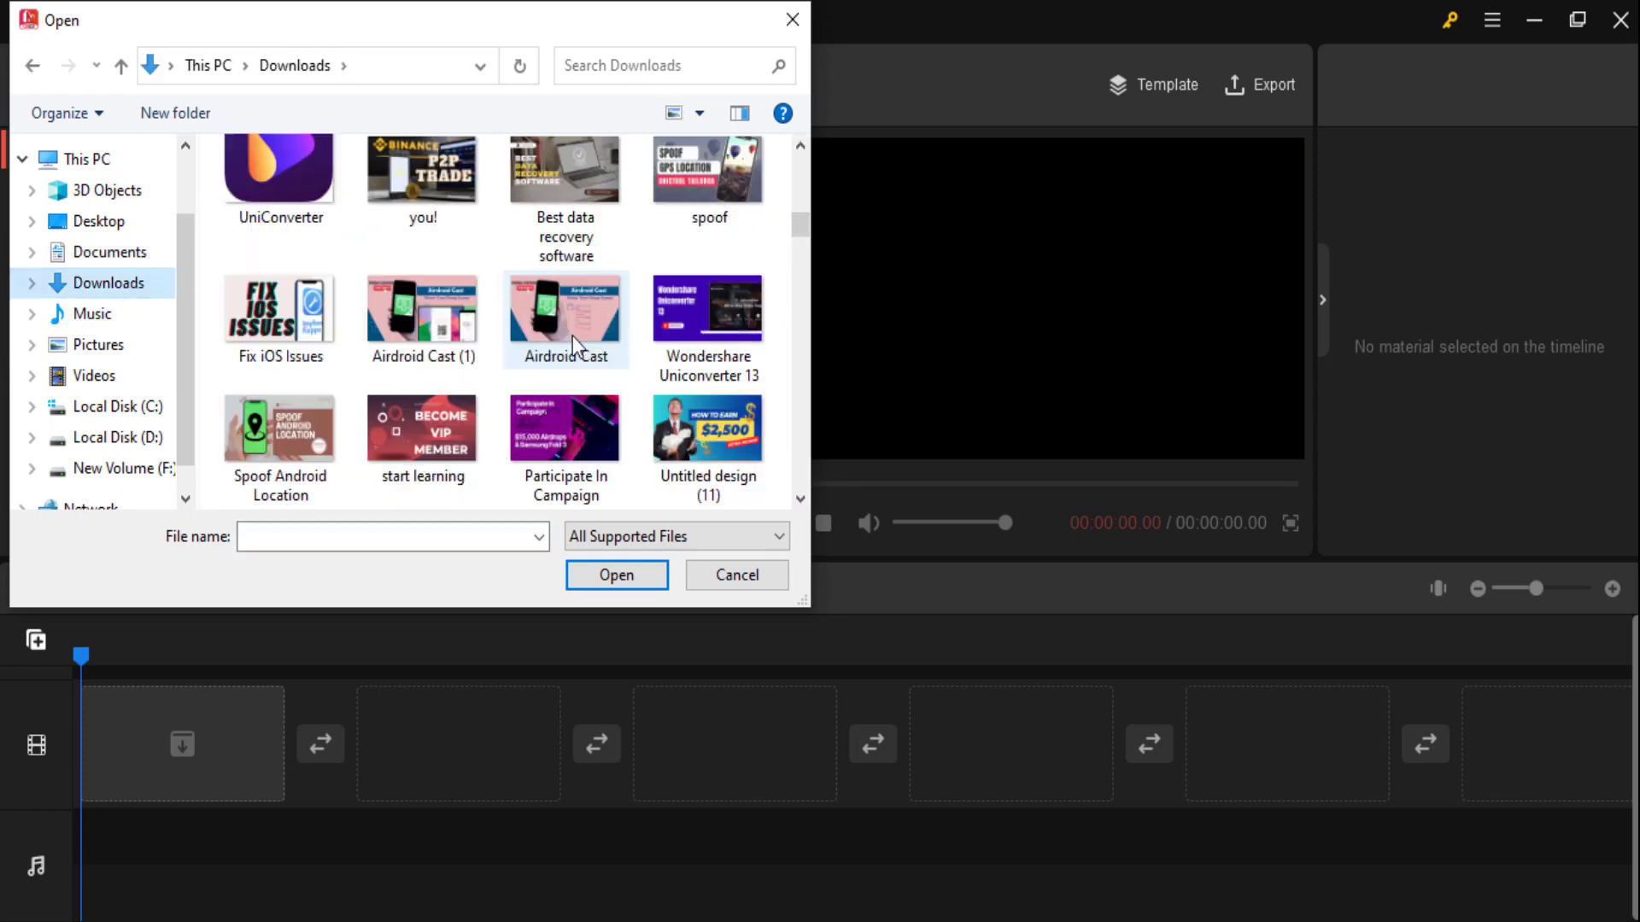
scroll(572, 367, "down", 5)
double_click(573, 371)
scroll(596, 383, "down", 3)
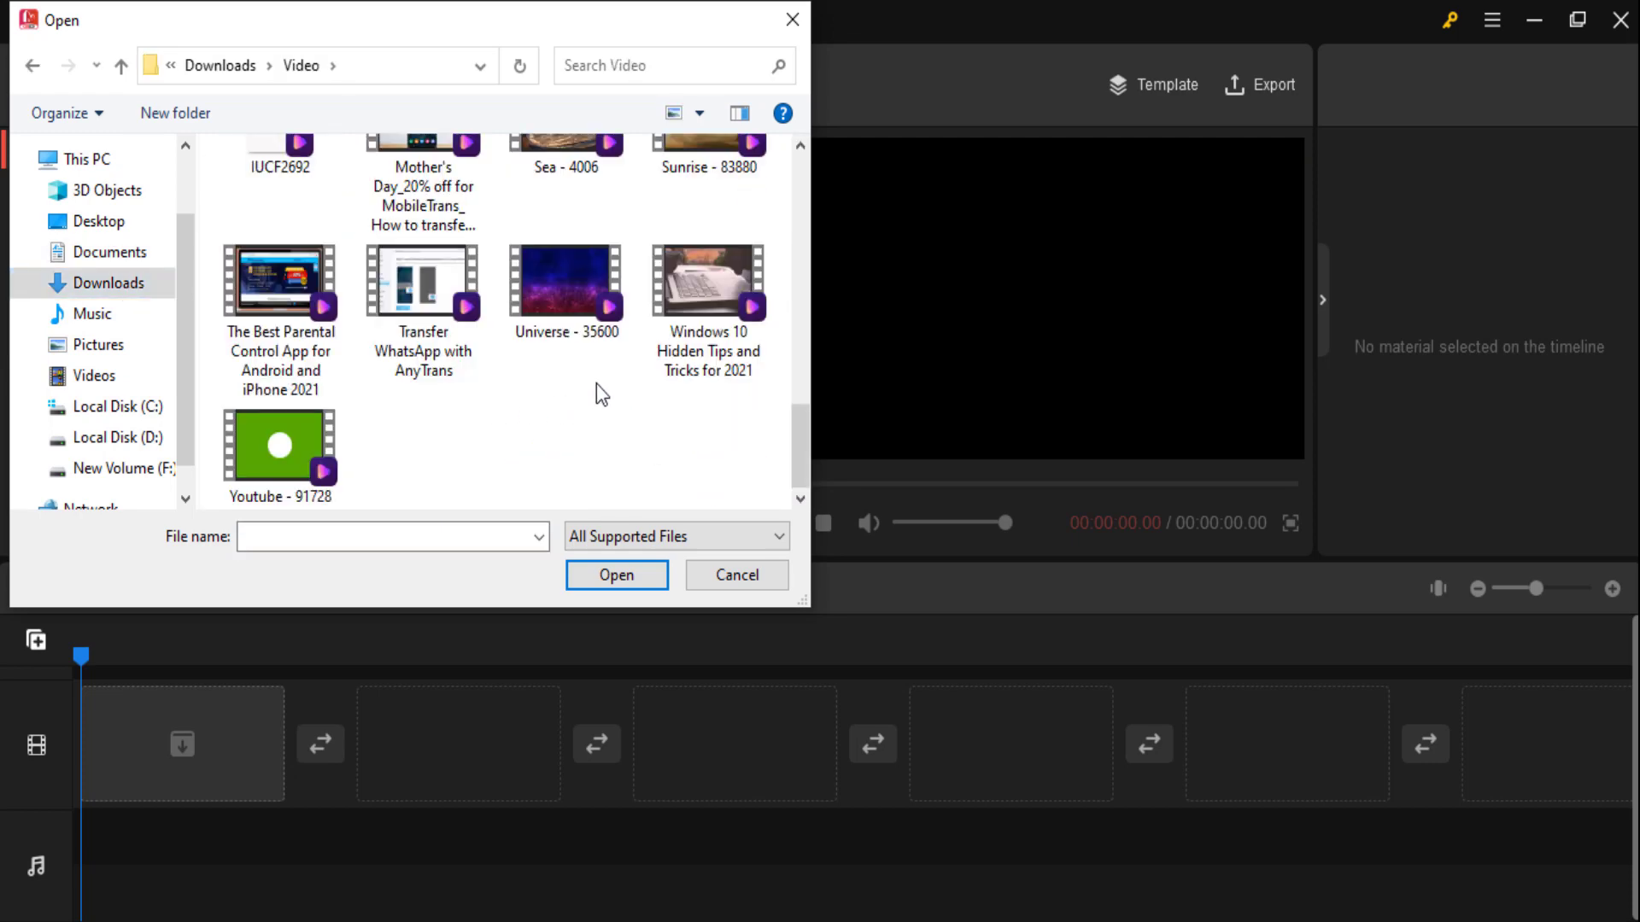
scroll(529, 410, "up", 1)
double_click(657, 246)
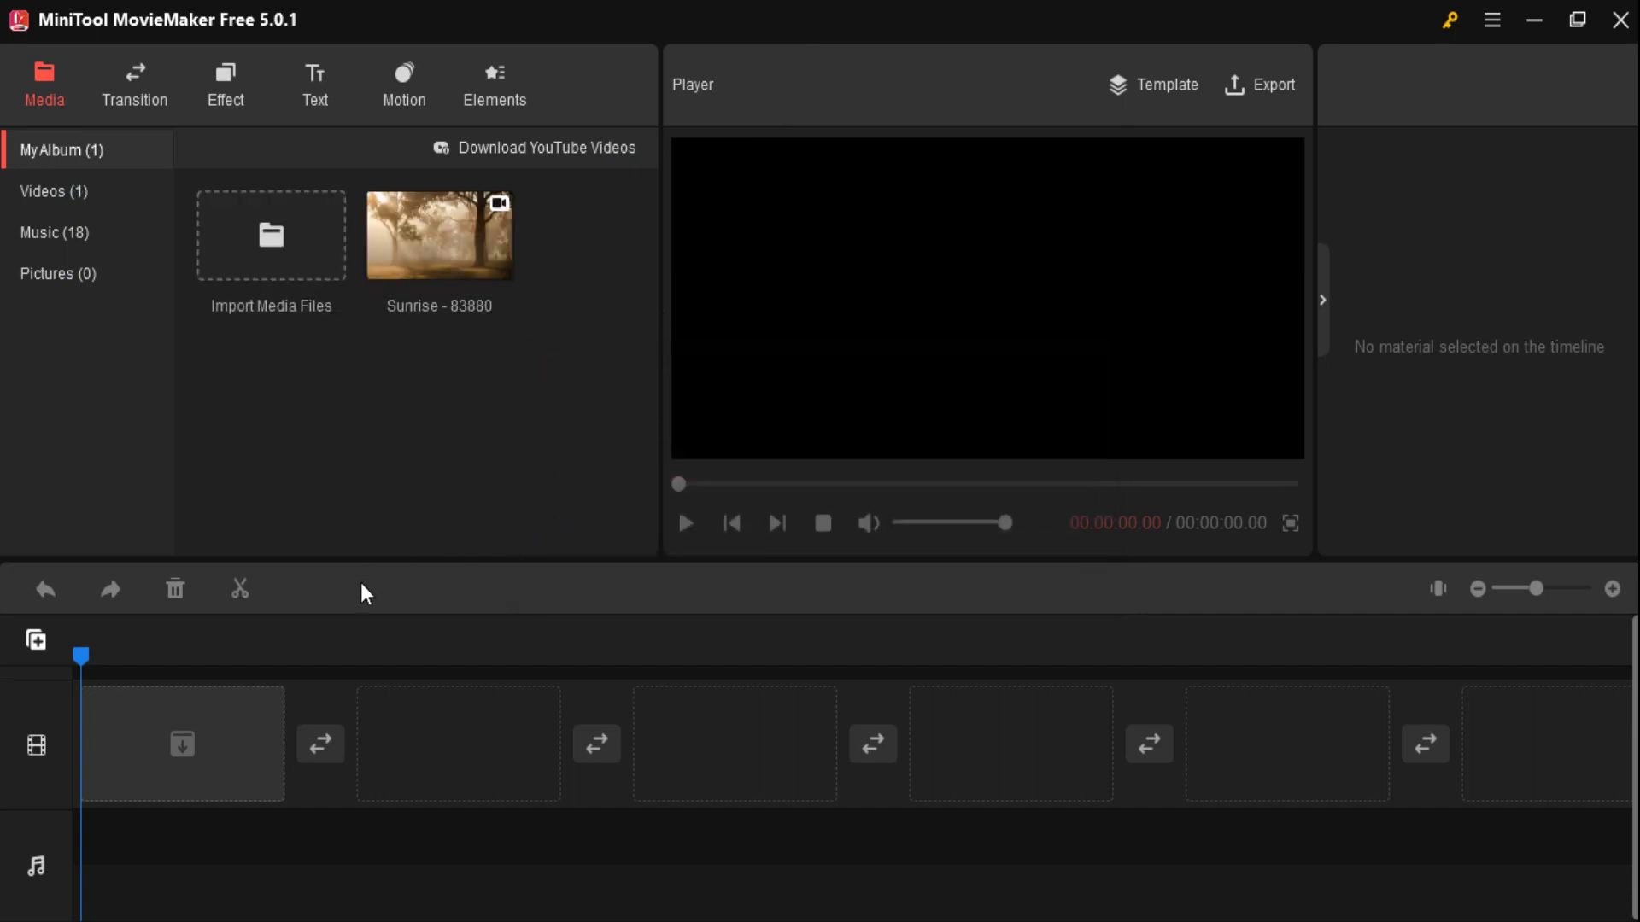
left_click(220, 877)
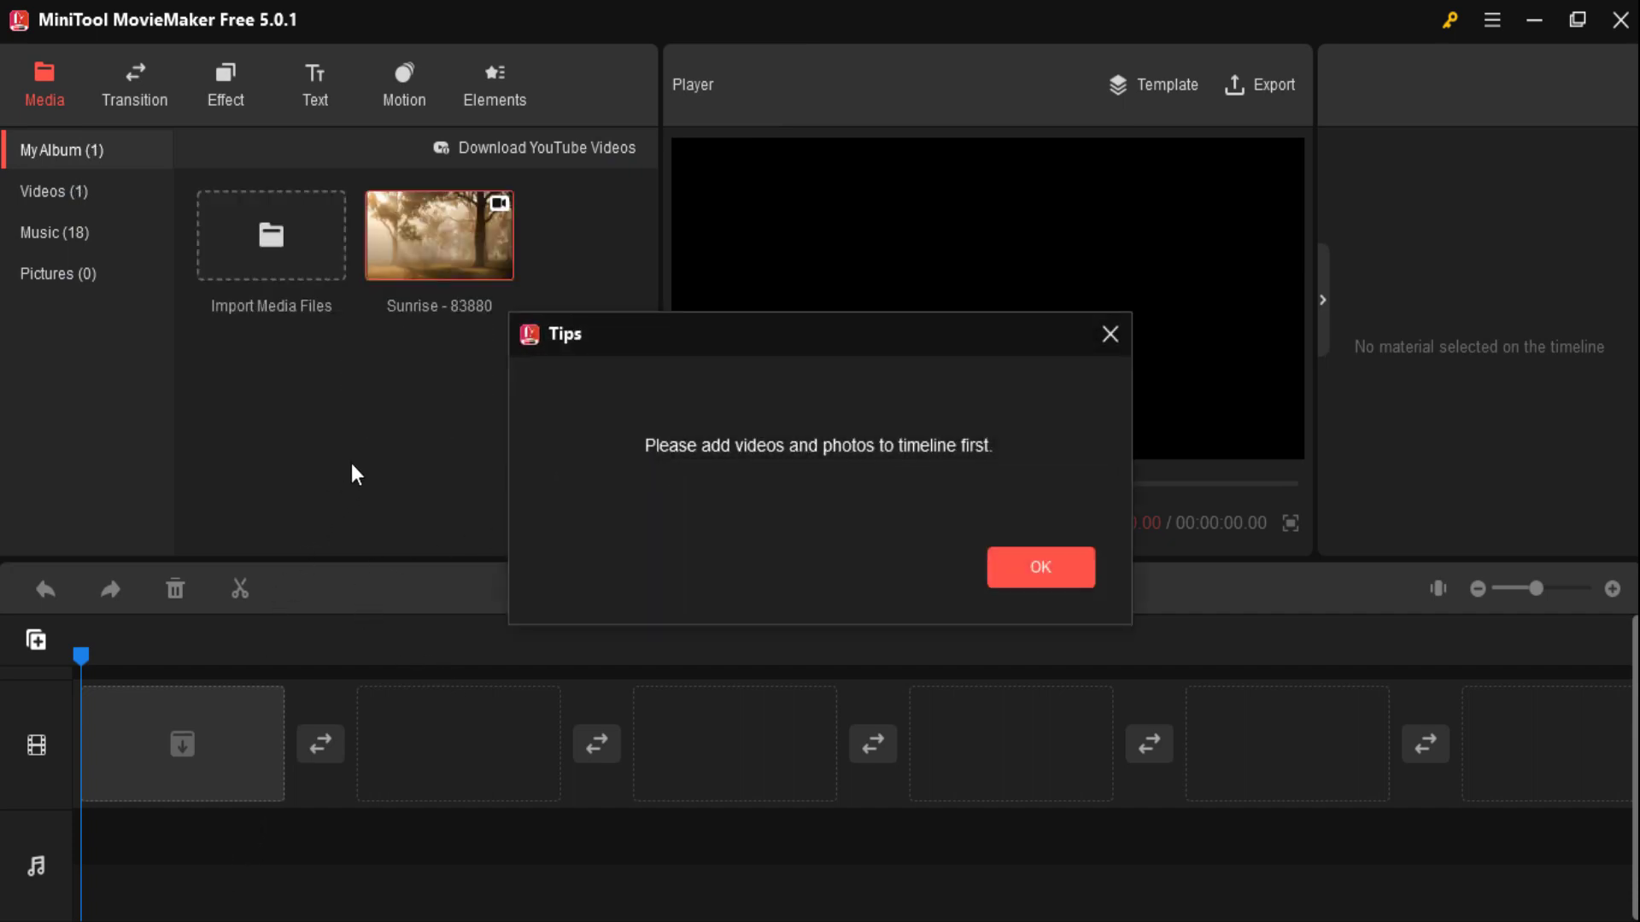
left_click(1025, 579)
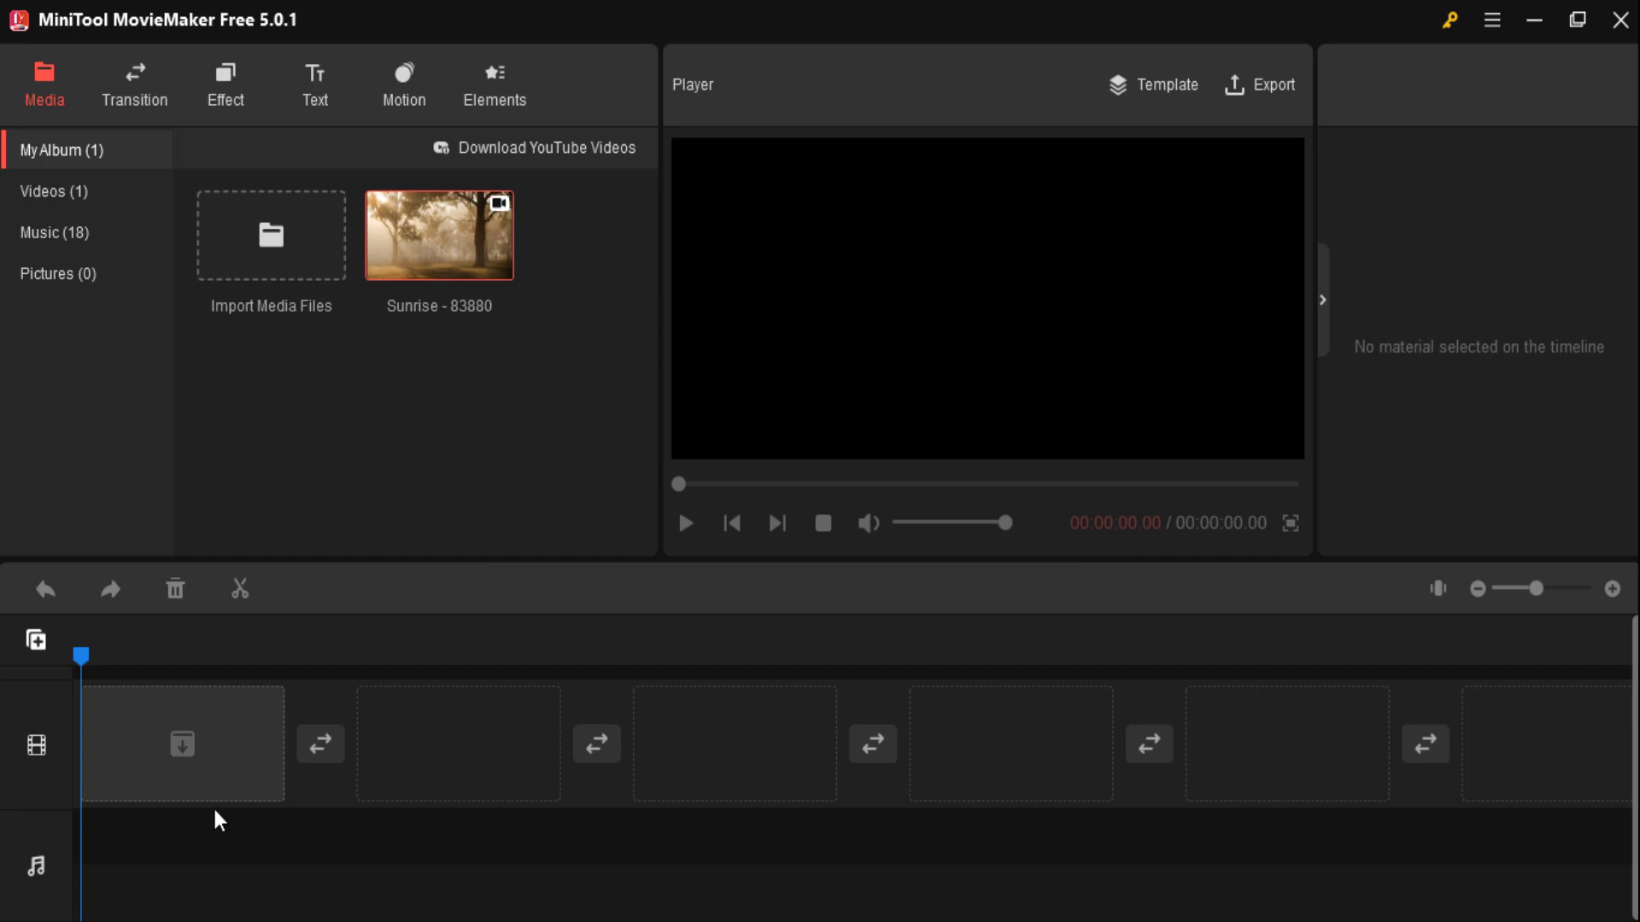
Place the Sunrise clip on the timeline and split it at 11 seconds
left_click_drag(403, 250, 444, 253)
left_click_drag(183, 752, 182, 751)
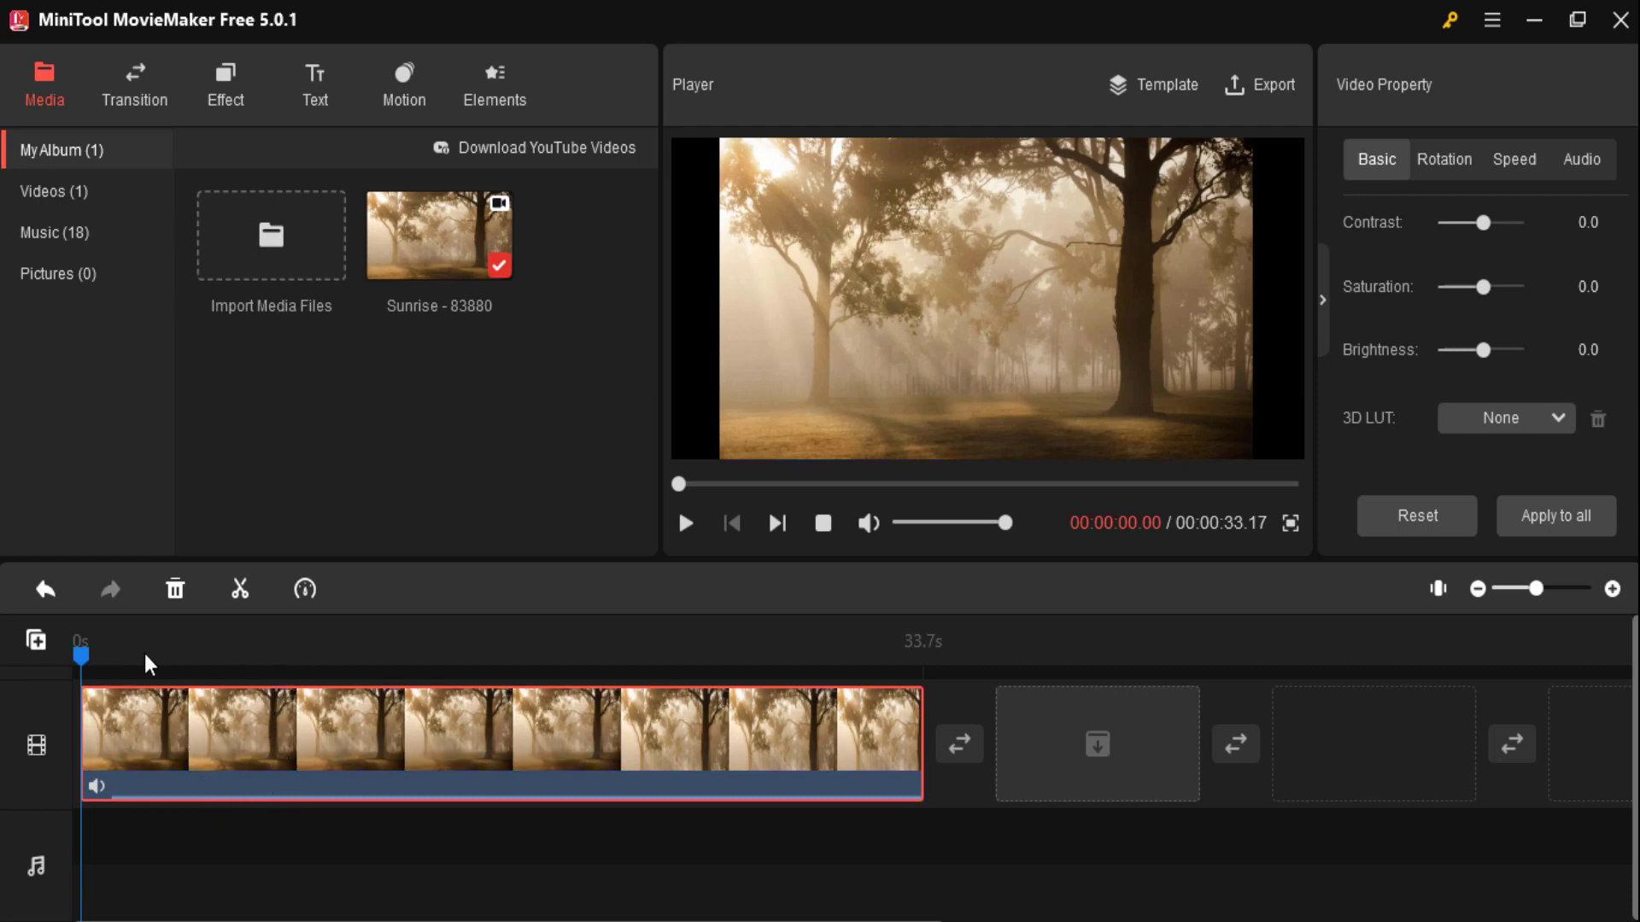
left_click_drag(81, 671, 356, 674)
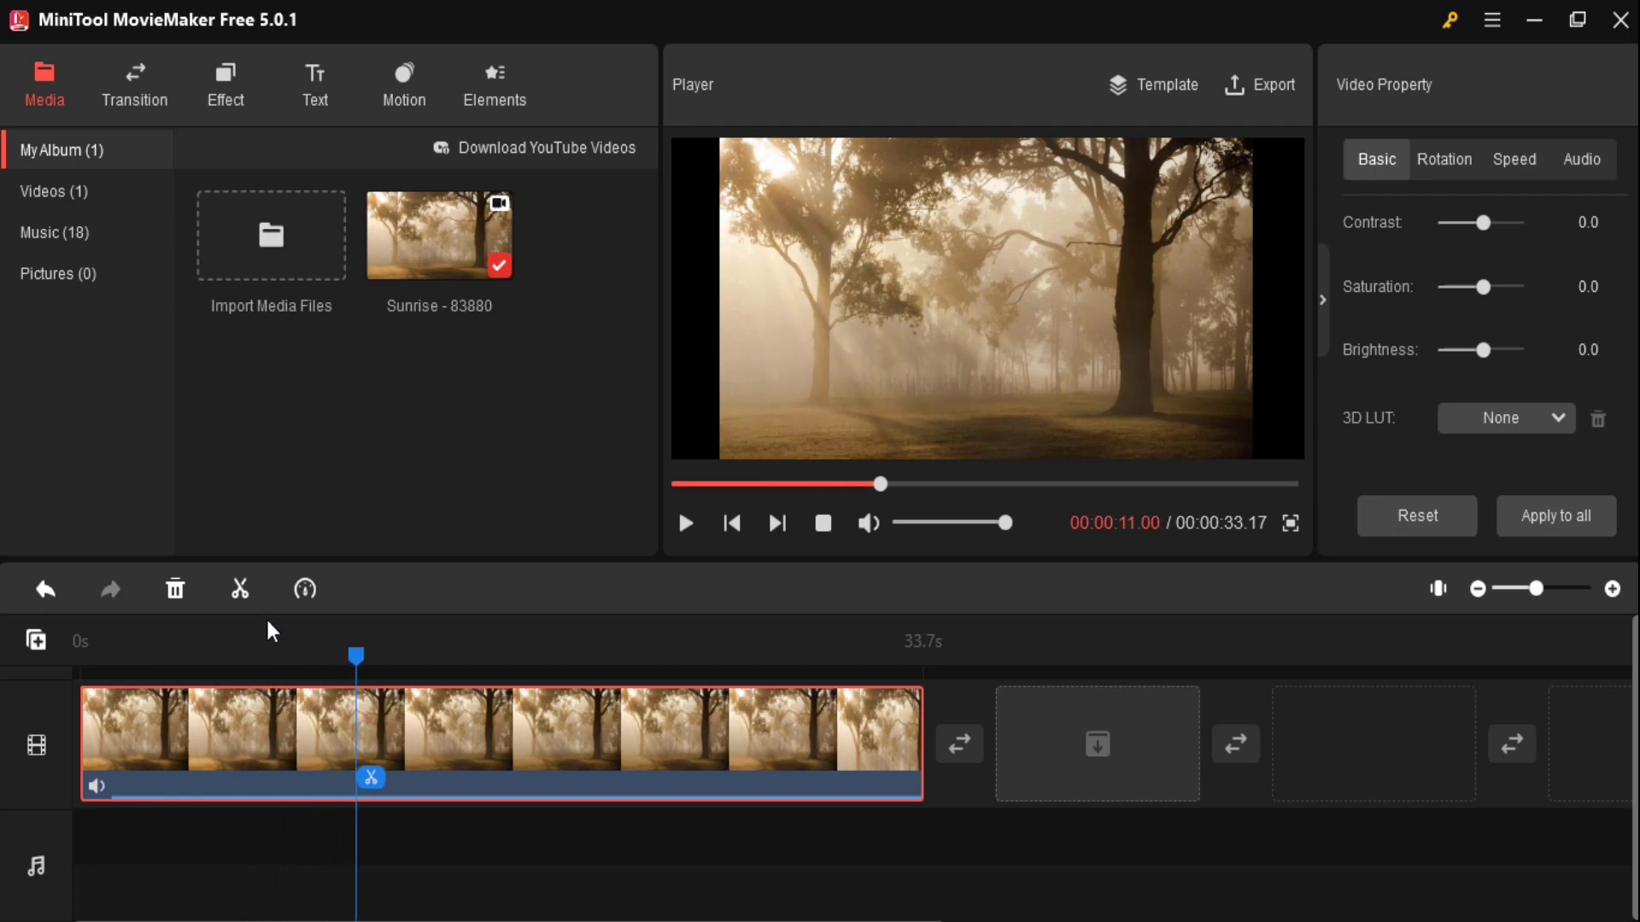
mouse_move(240, 598)
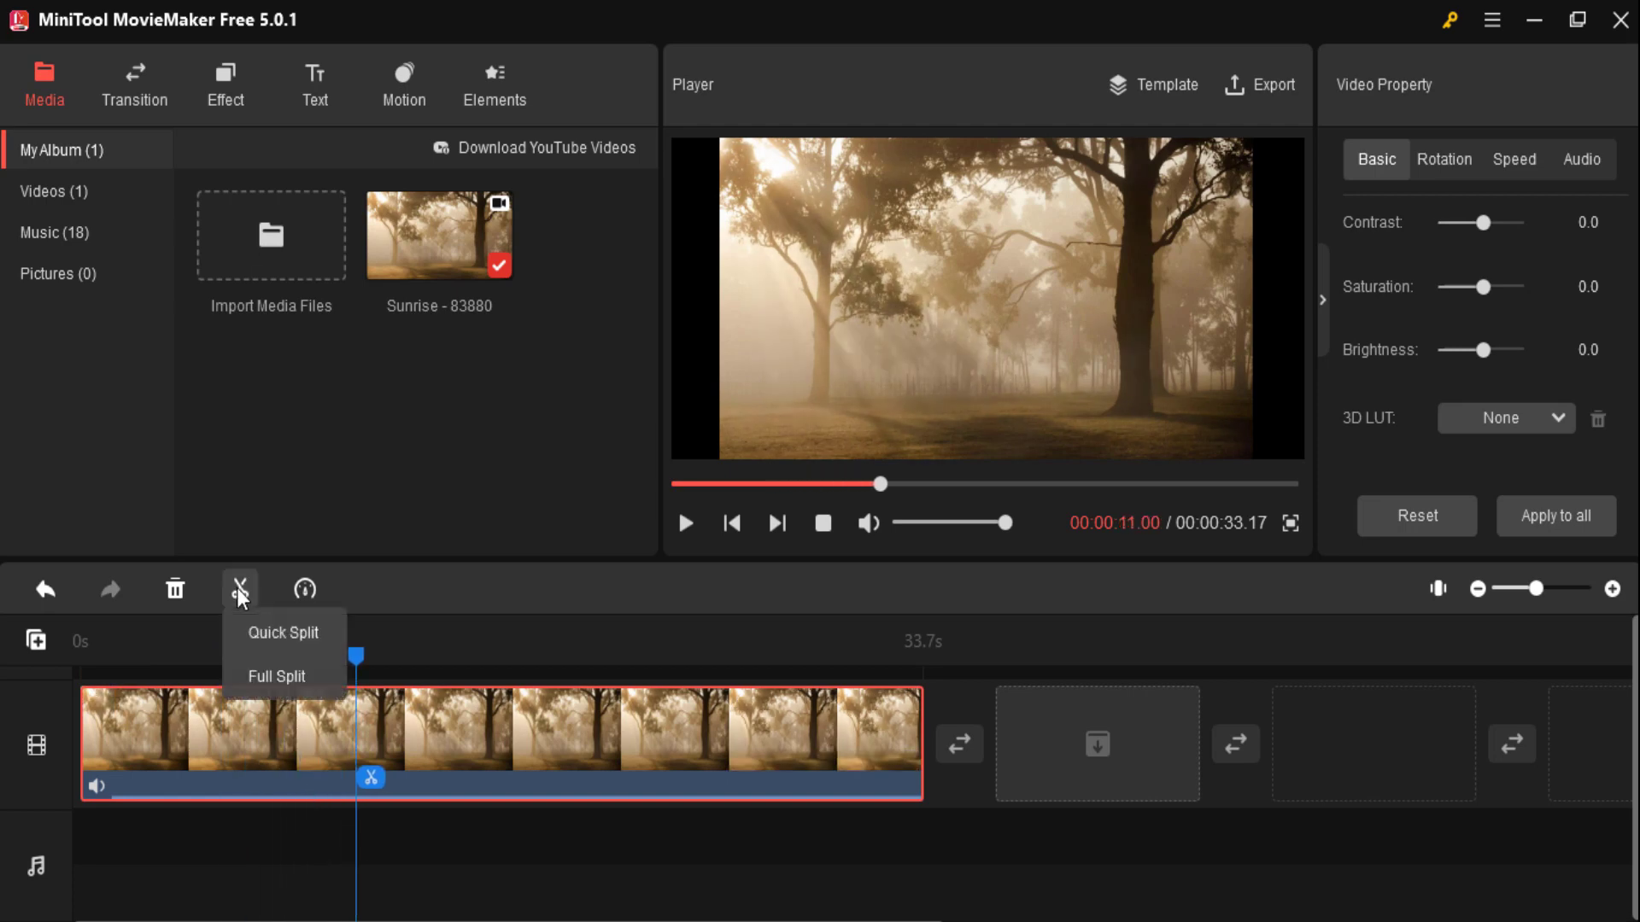
left_click(323, 642)
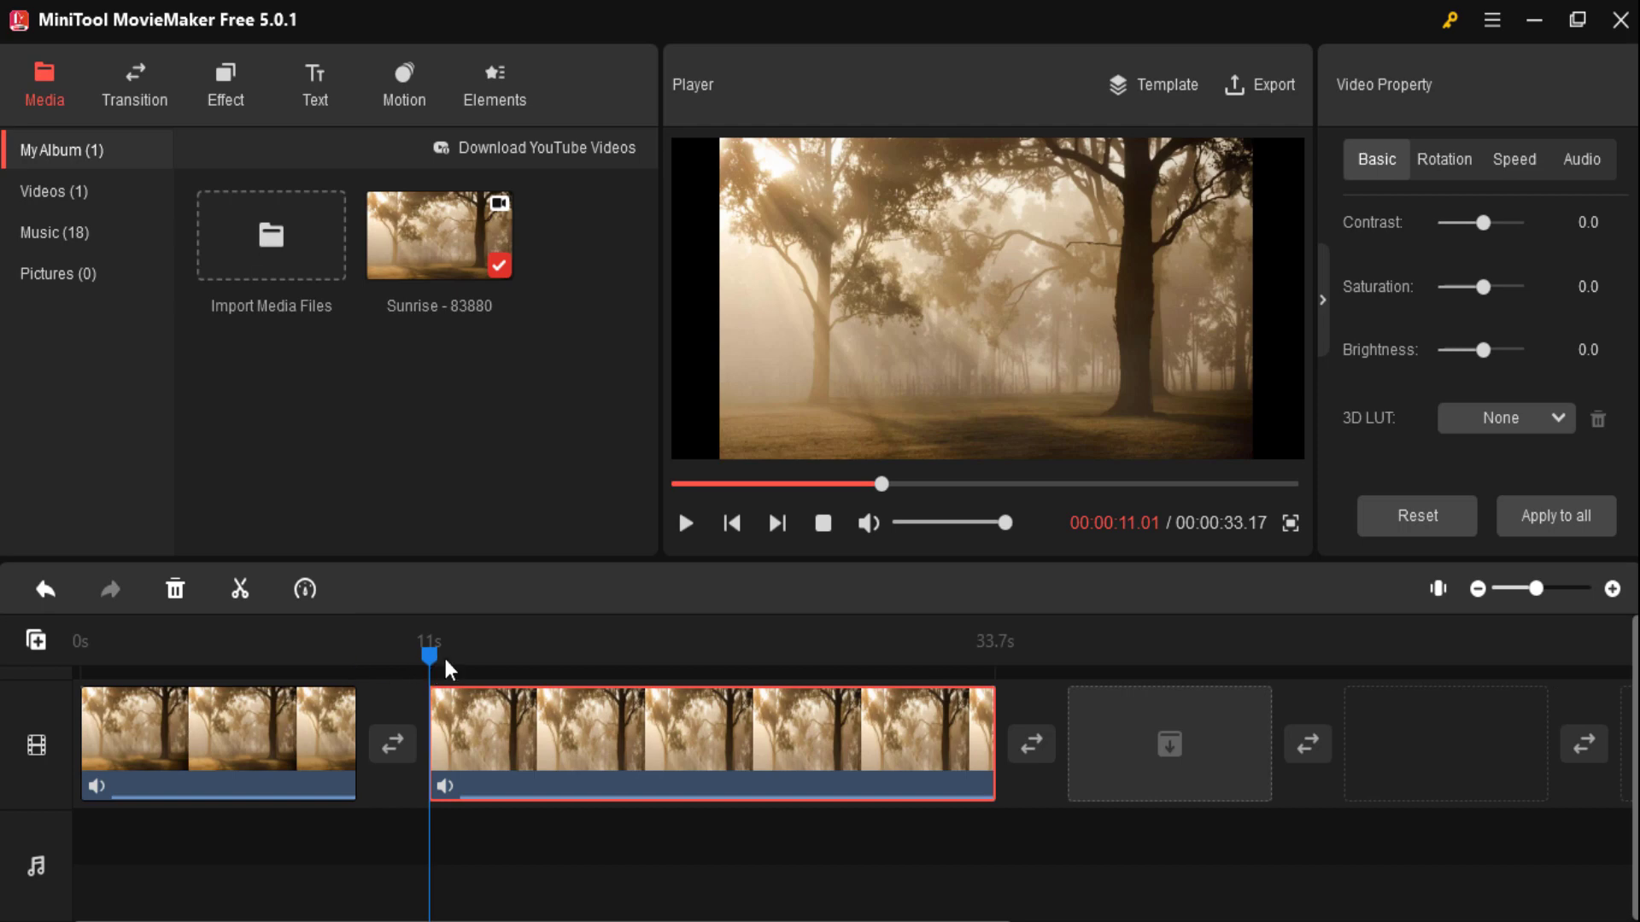
Split the clip again at 16.18 seconds and delete the middle piece
left_click_drag(450, 669, 578, 677)
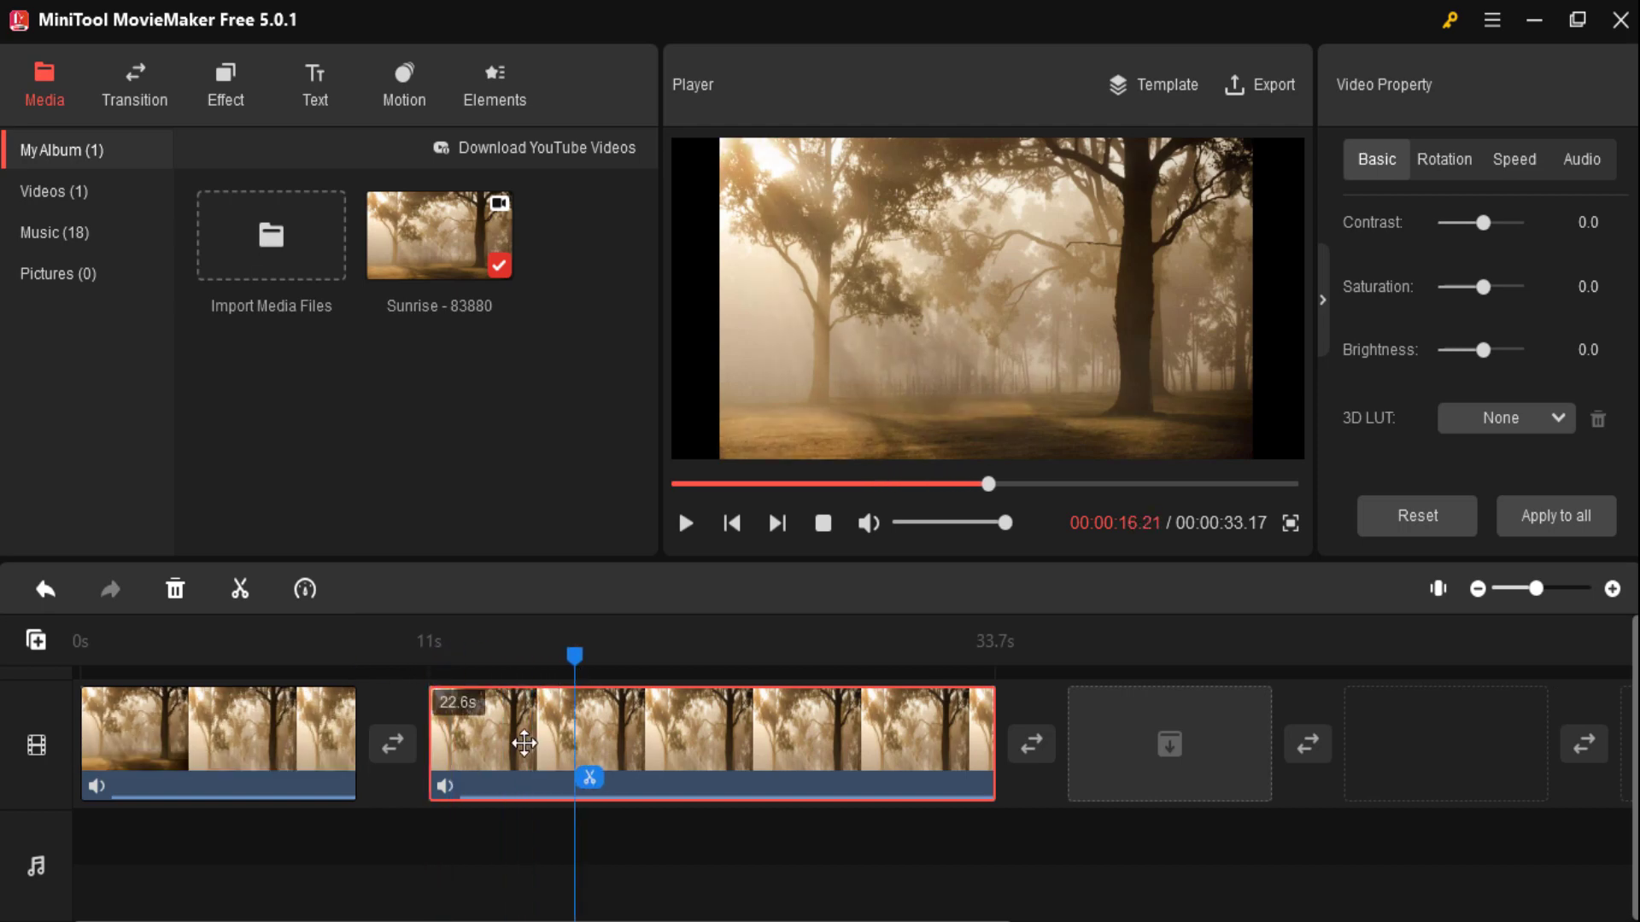
left_click(430, 684)
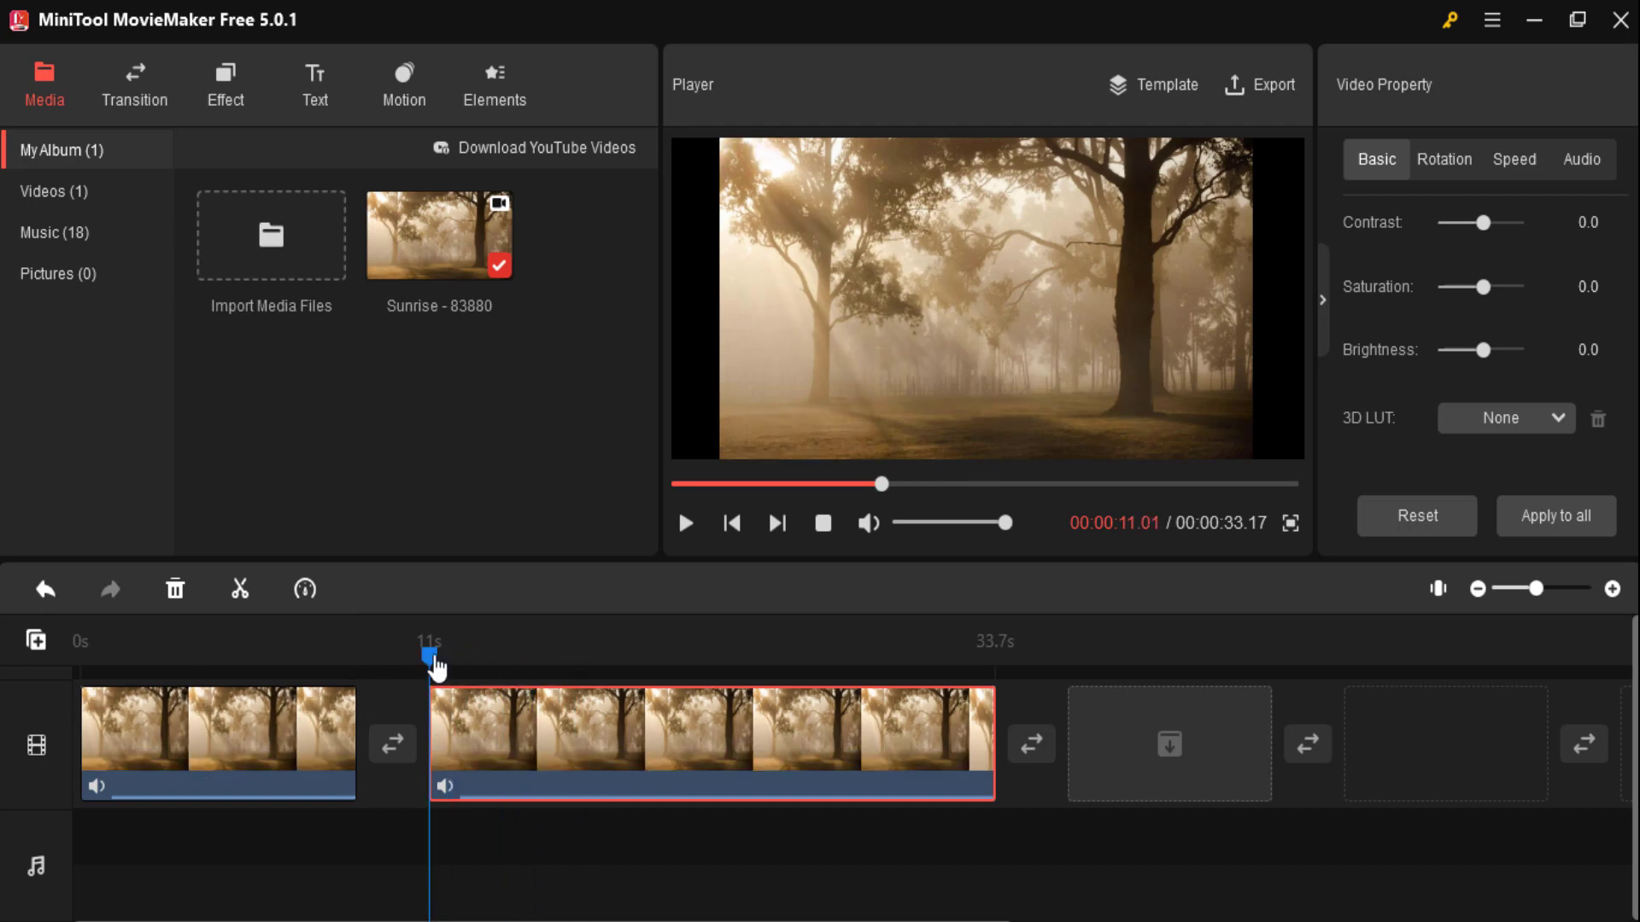
left_click_drag(435, 669, 570, 662)
mouse_move(242, 608)
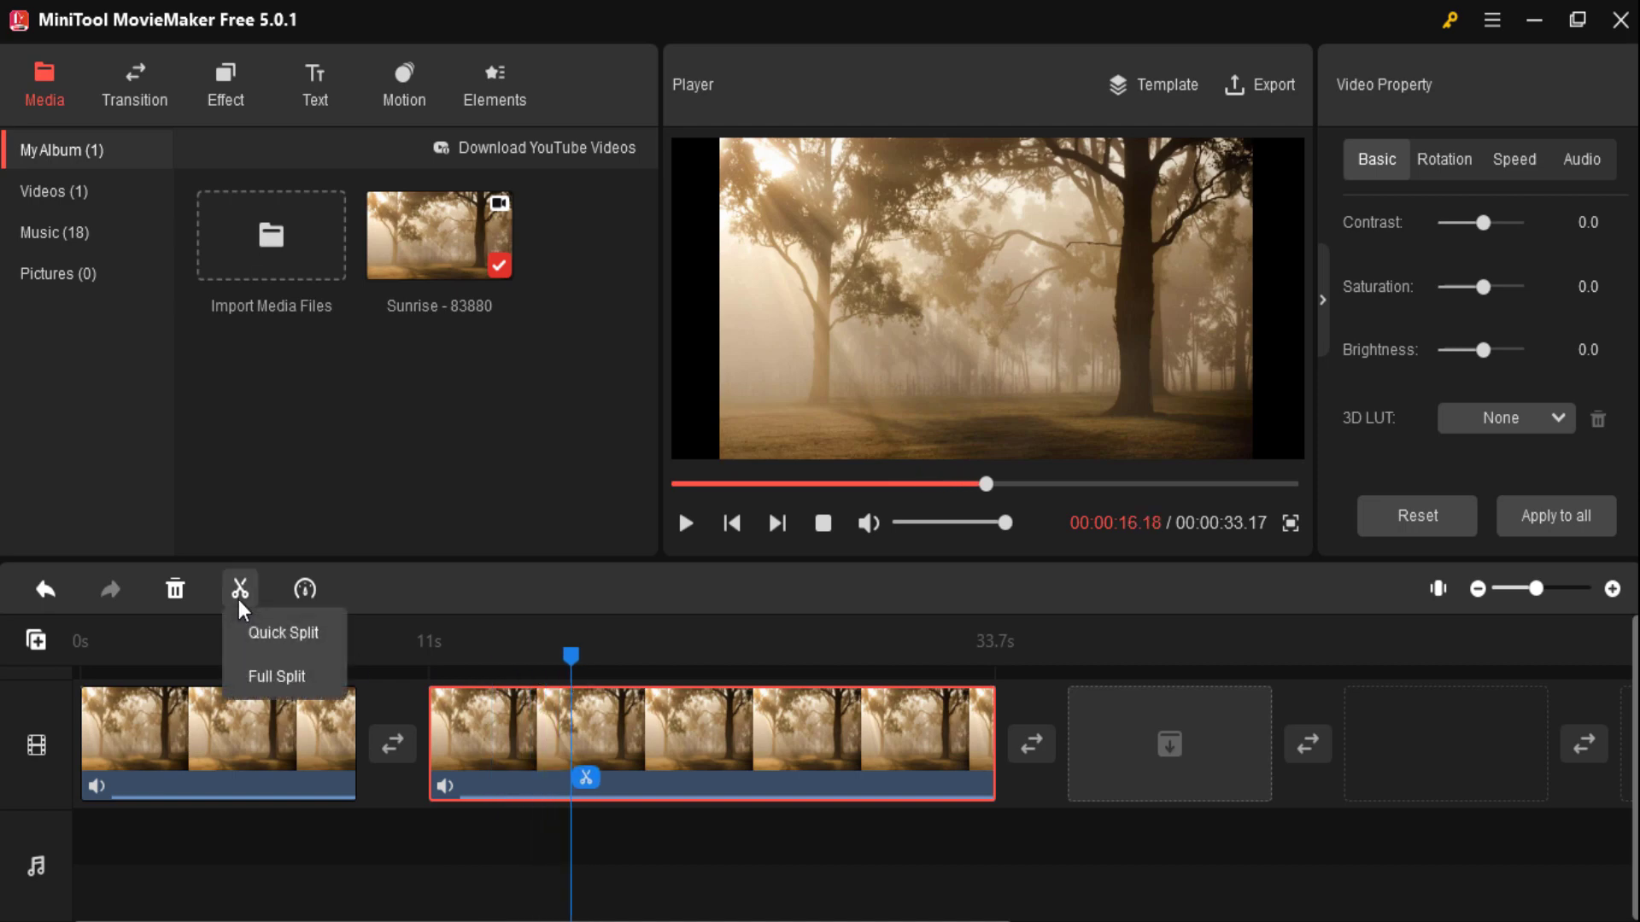
left_click(264, 633)
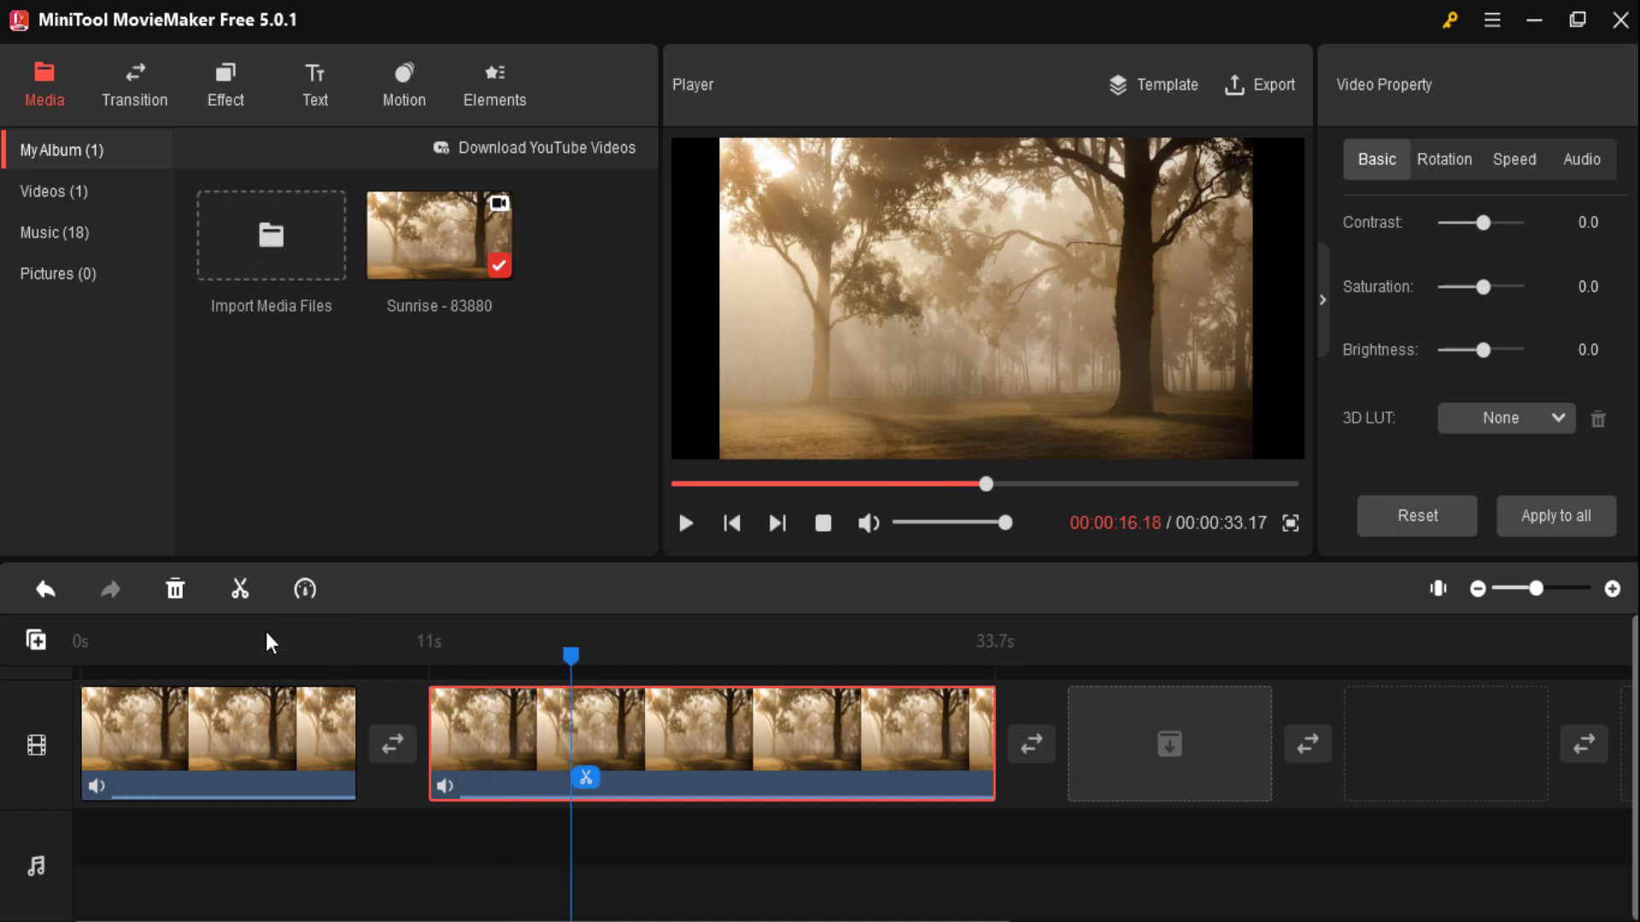
left_click(173, 595)
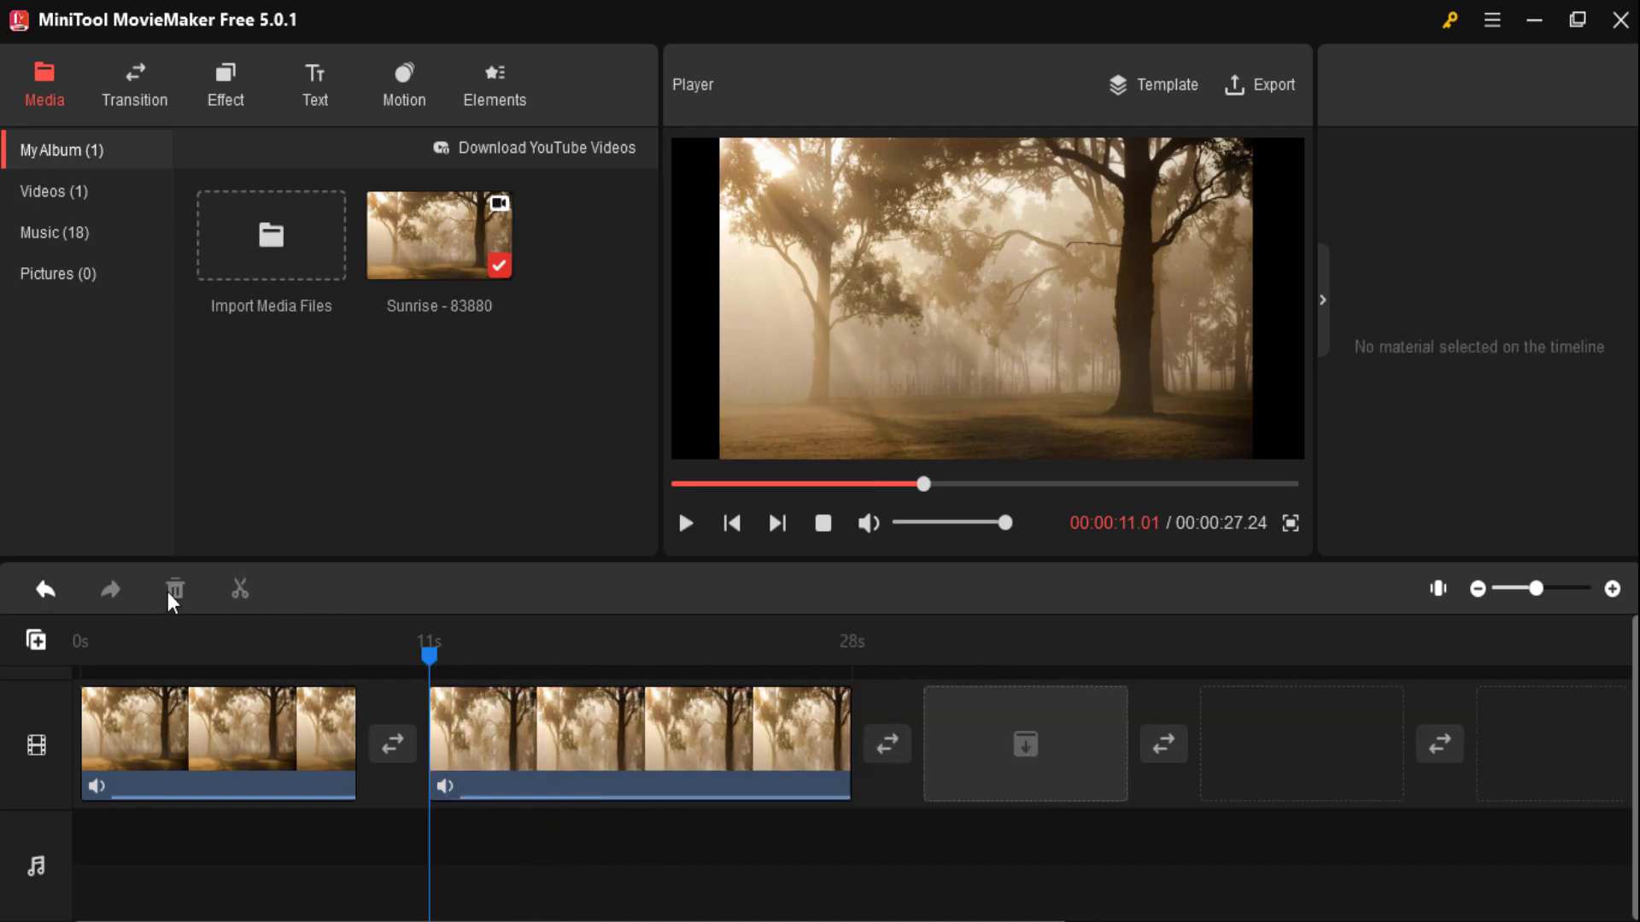
left_click(498, 756)
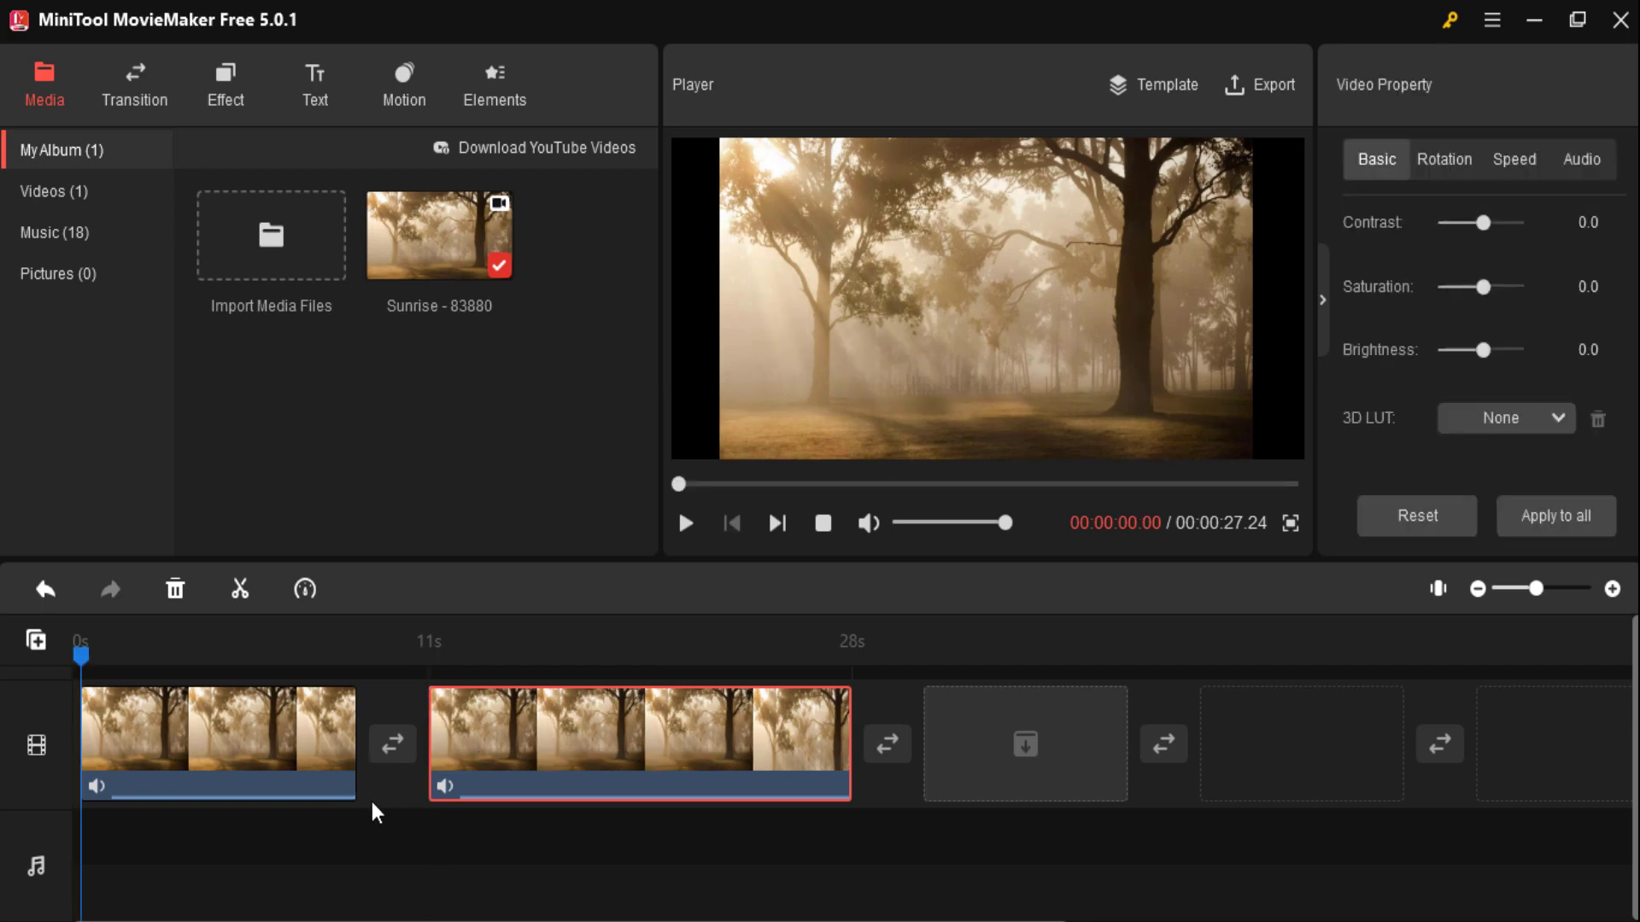
Add the Ruthless track from the music library and play it with the video
left_click(216, 888)
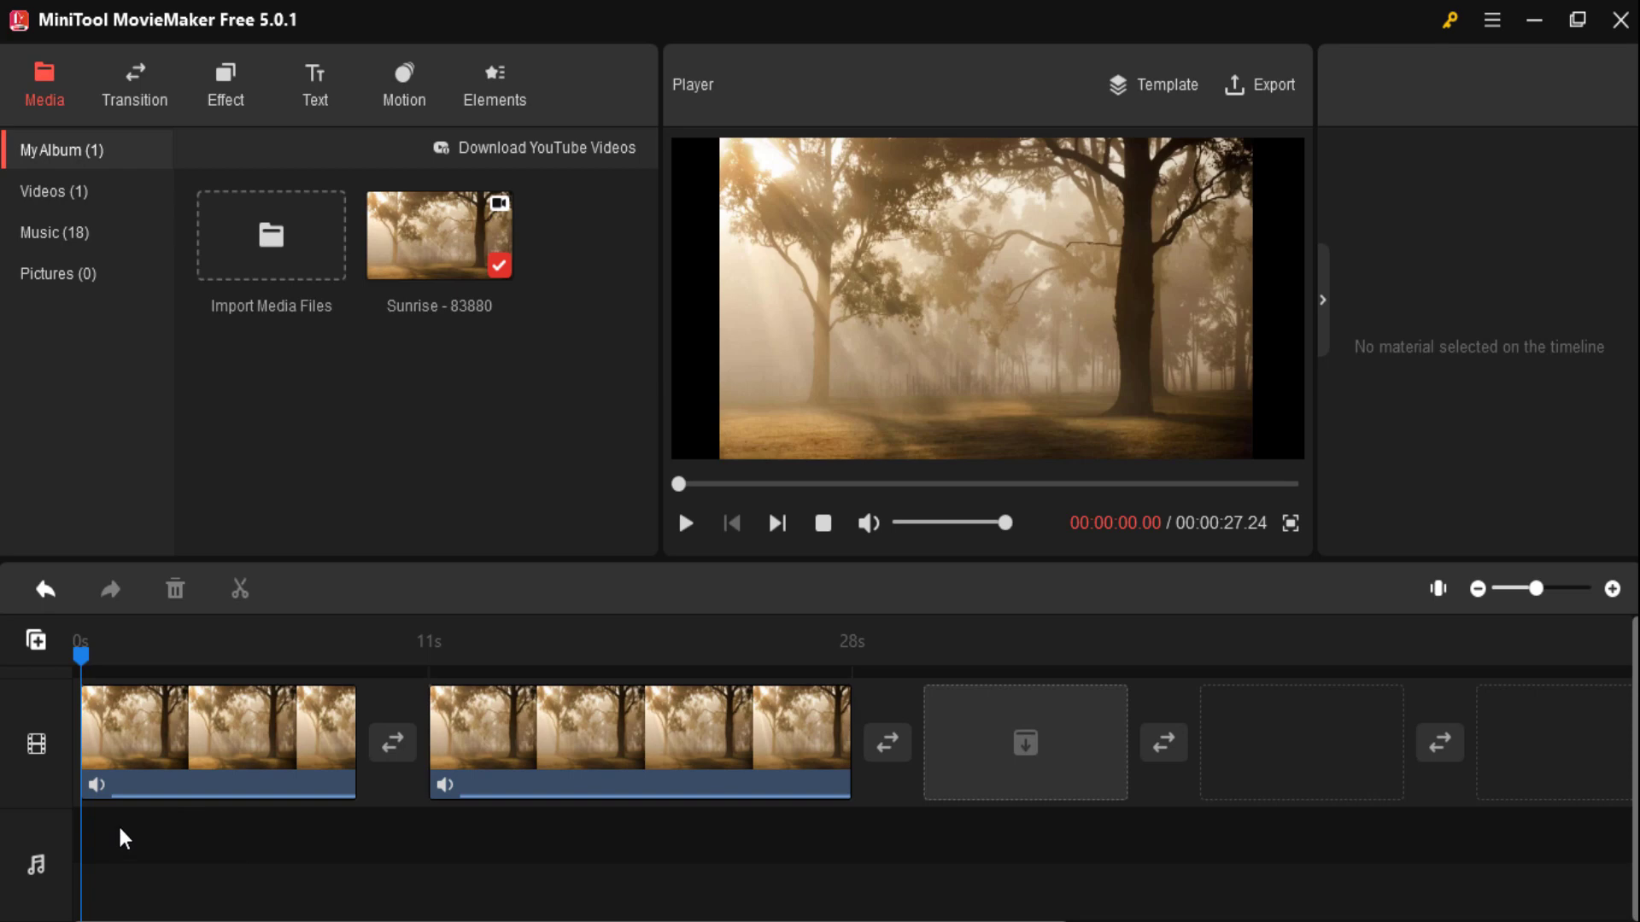
left_click(69, 231)
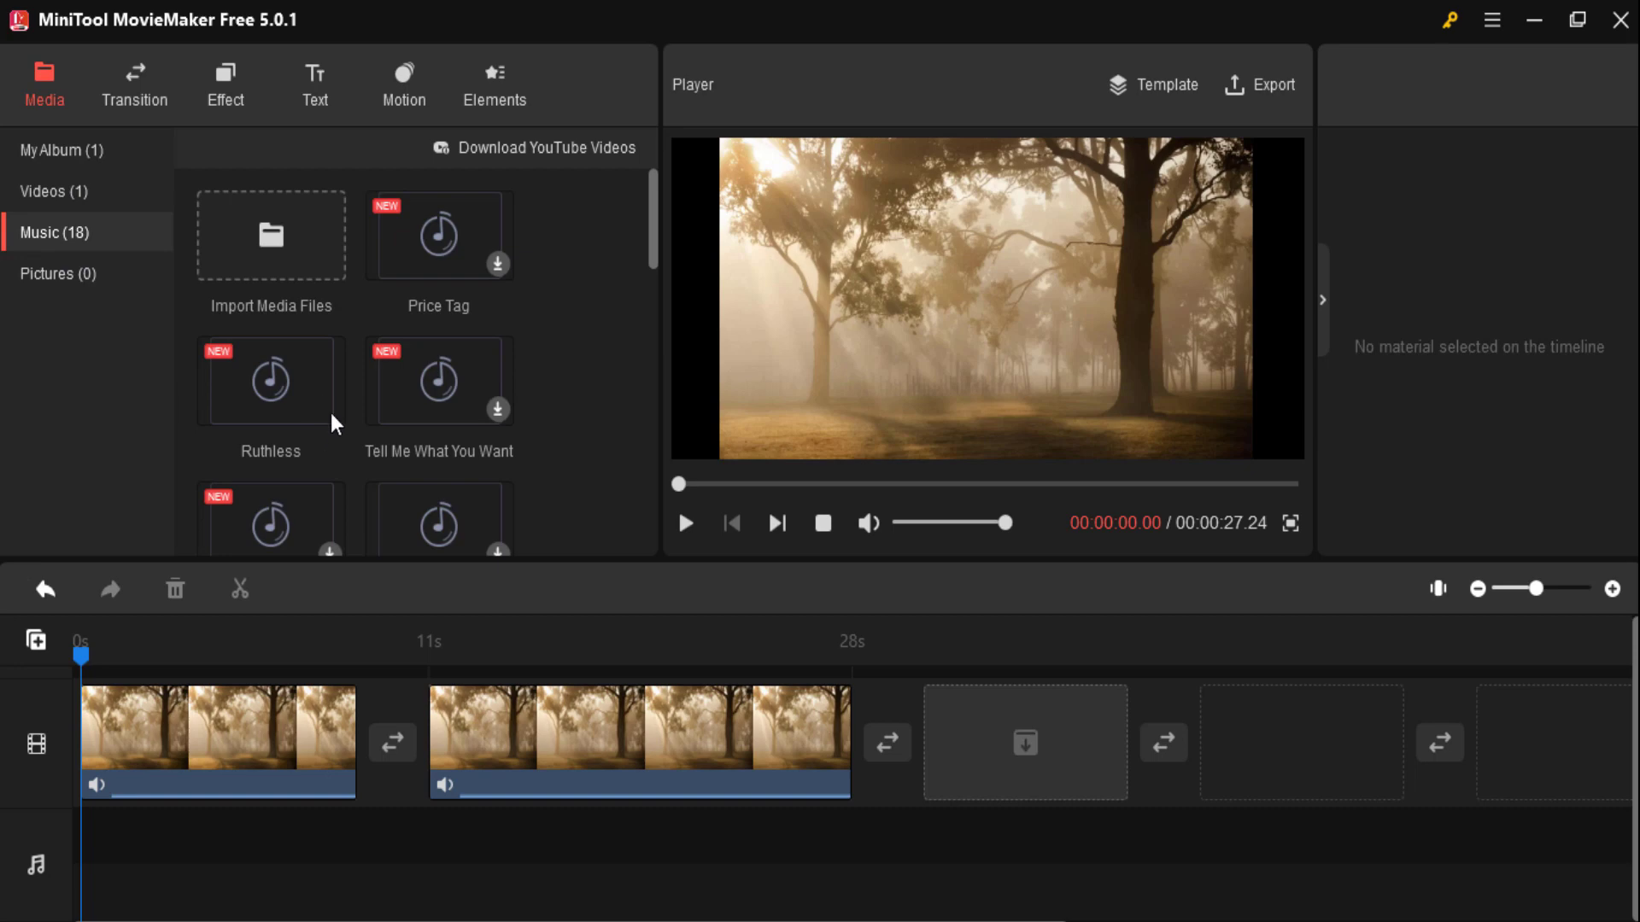
scroll(299, 480, "down", 1)
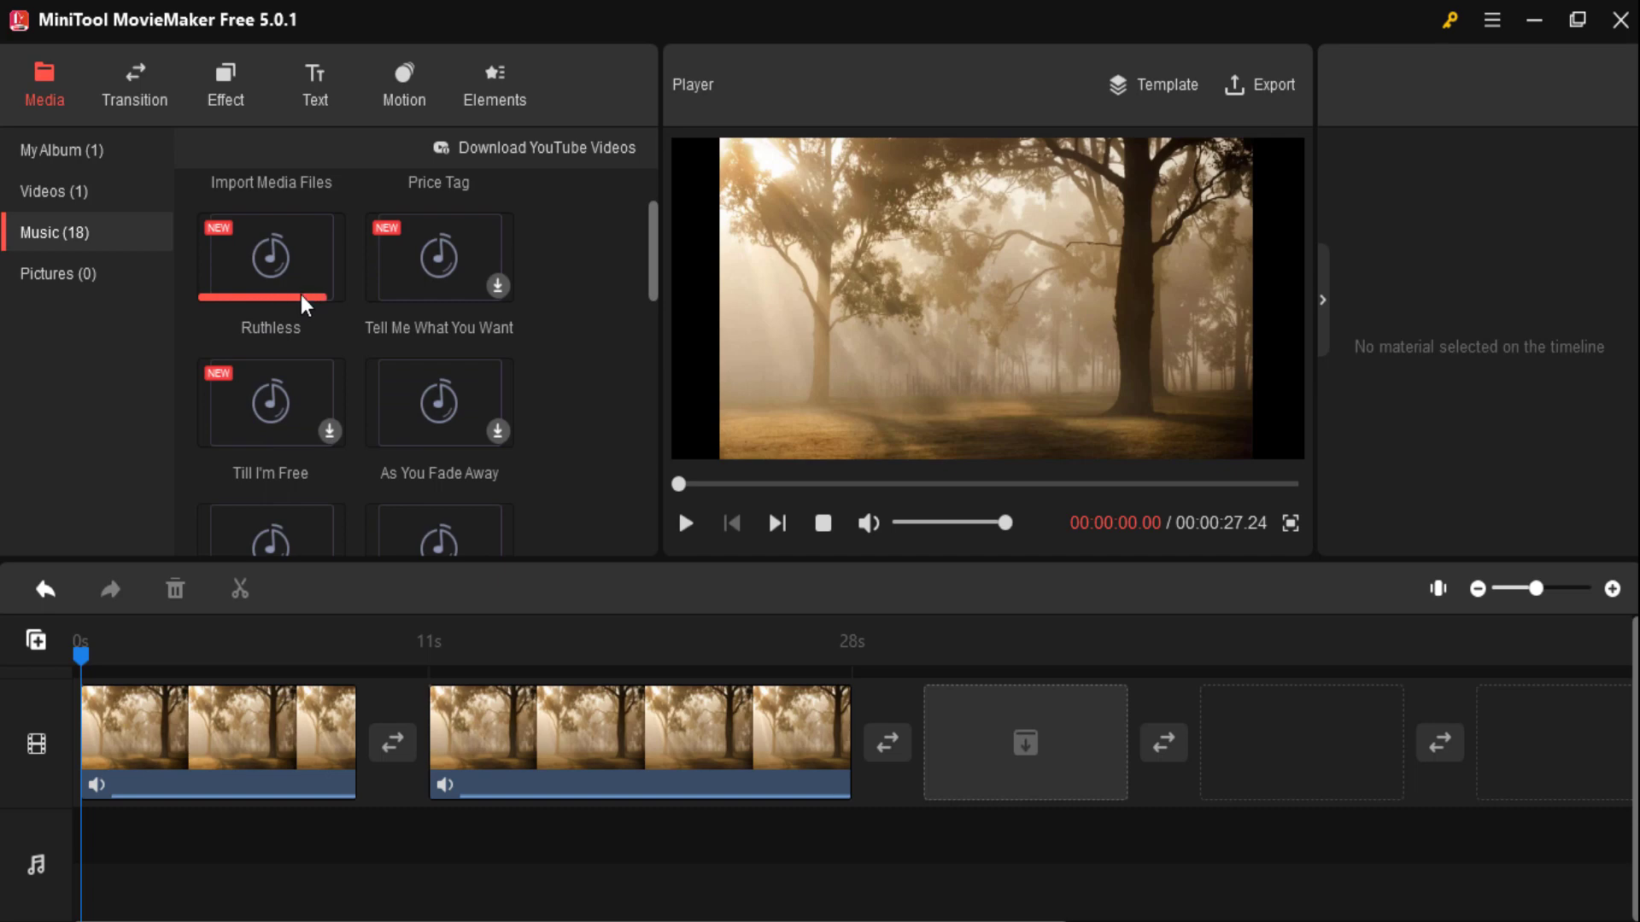
scroll(316, 390, "up", 1)
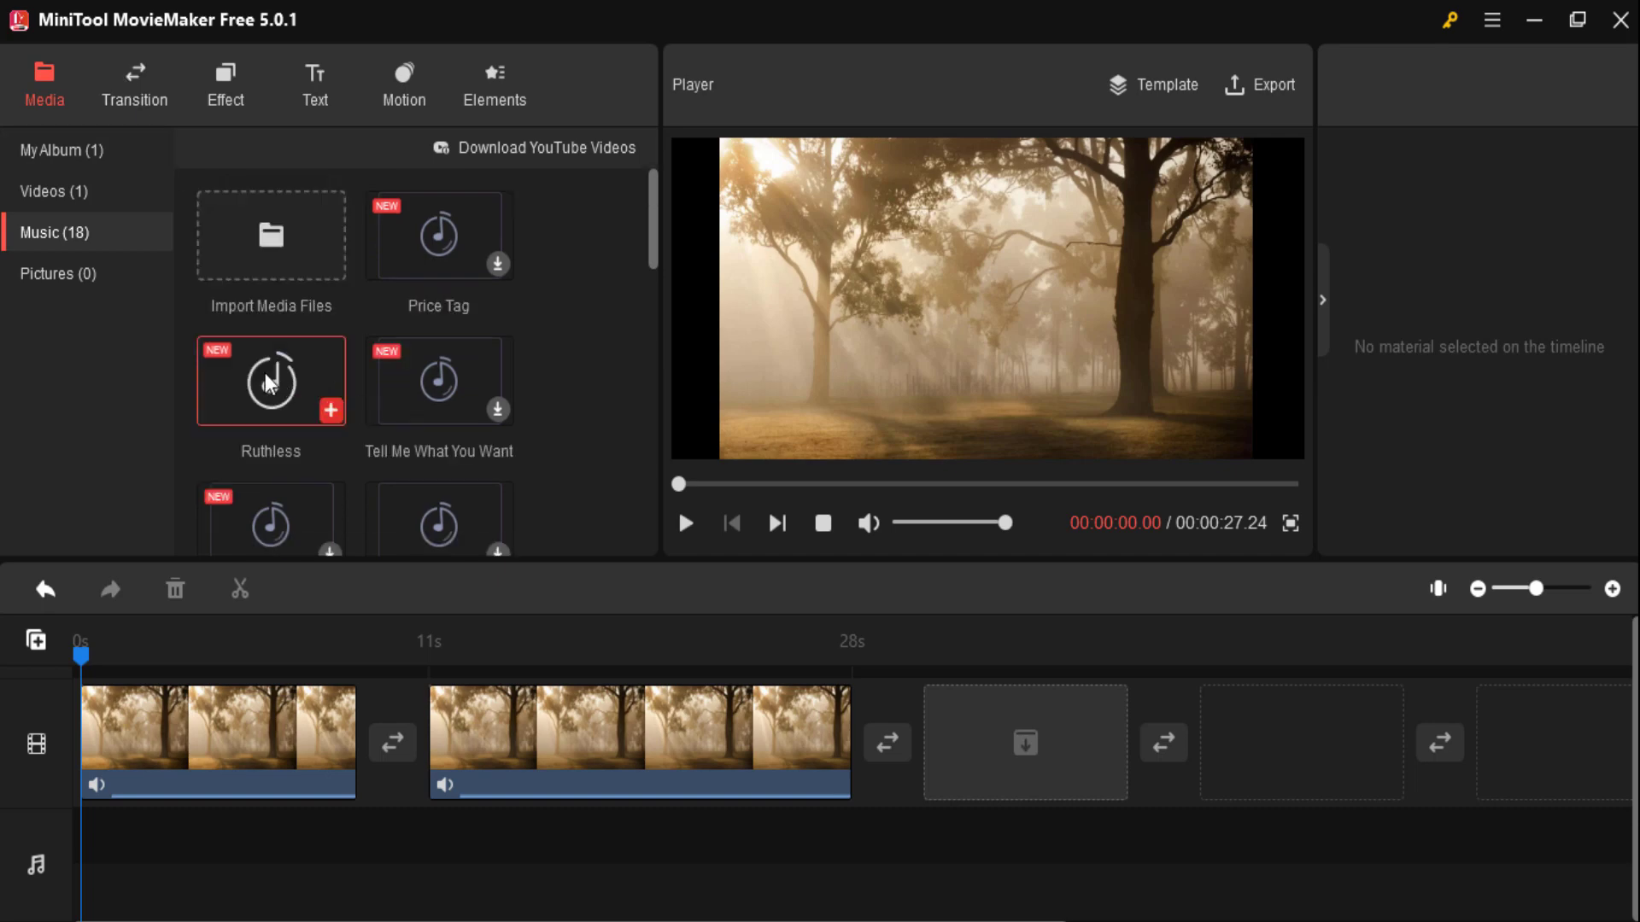
left_click(334, 413)
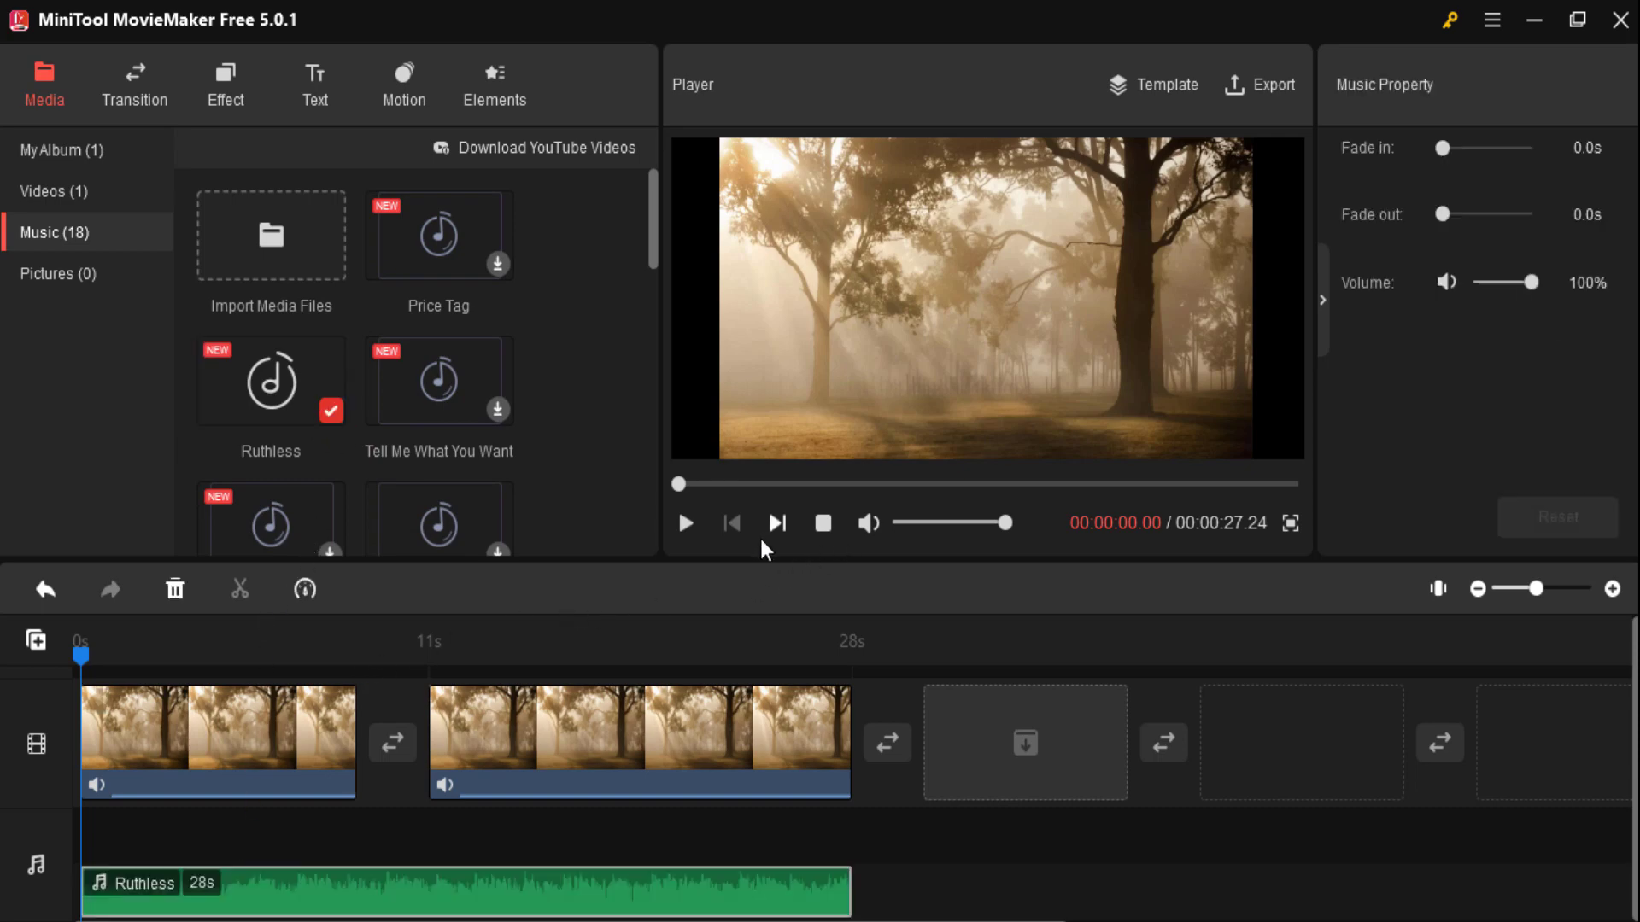
left_click(686, 523)
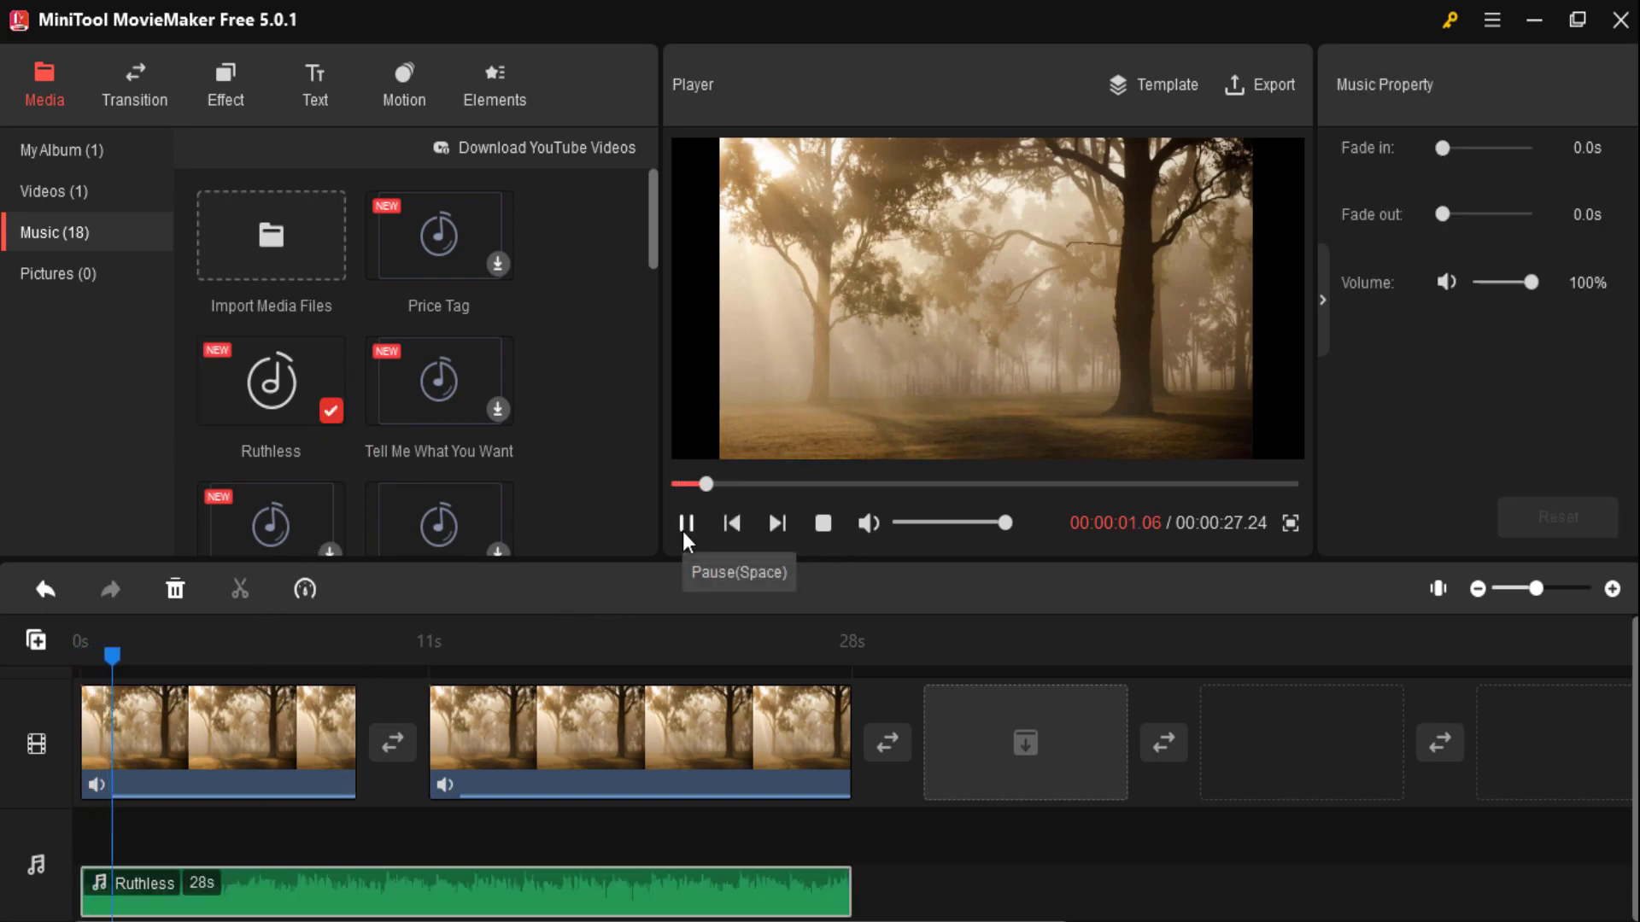
left_click(411, 883)
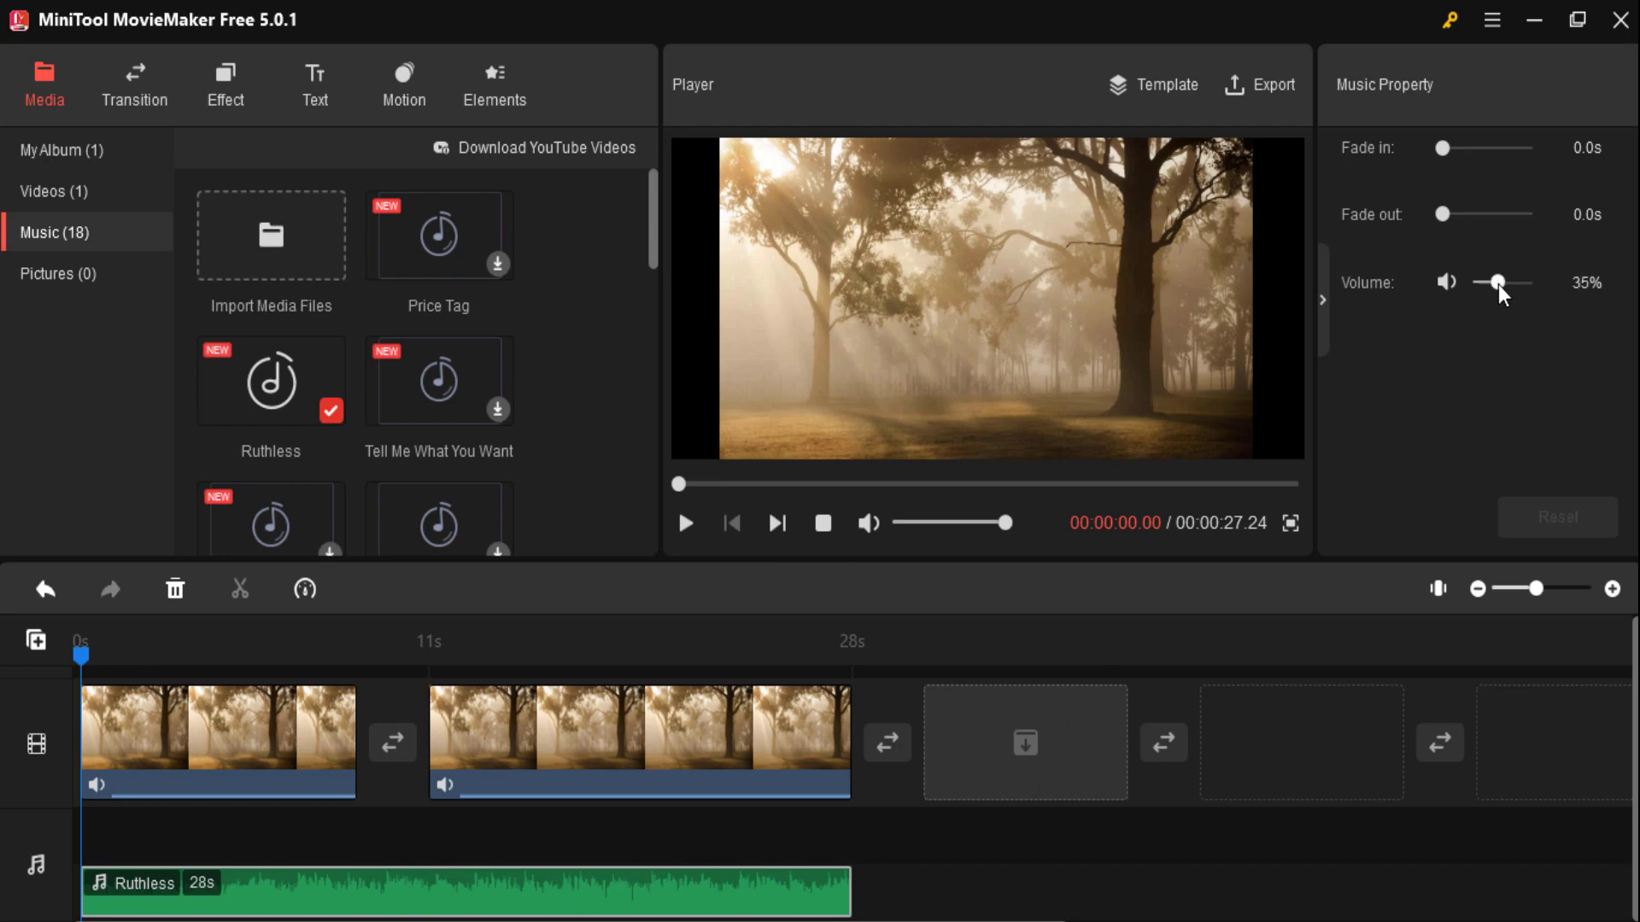
Set the music to 26% volume with a 16.0s fade-out, shift it slightly later, and preview
left_click_drag(1501, 293, 1480, 296)
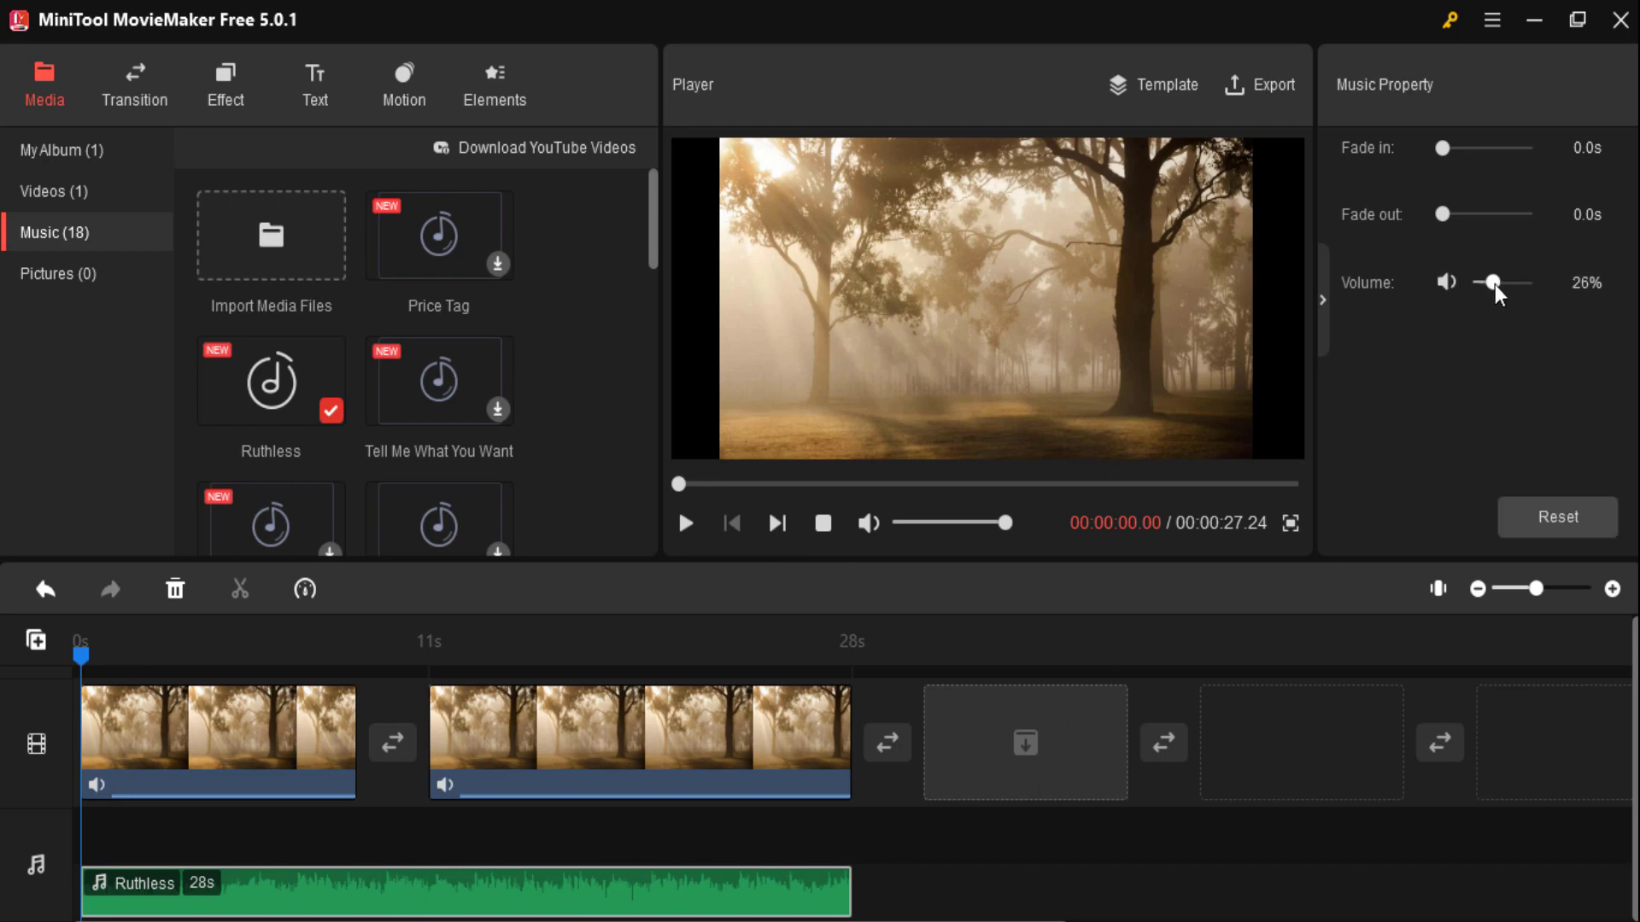
left_click_drag(1443, 215, 1495, 215)
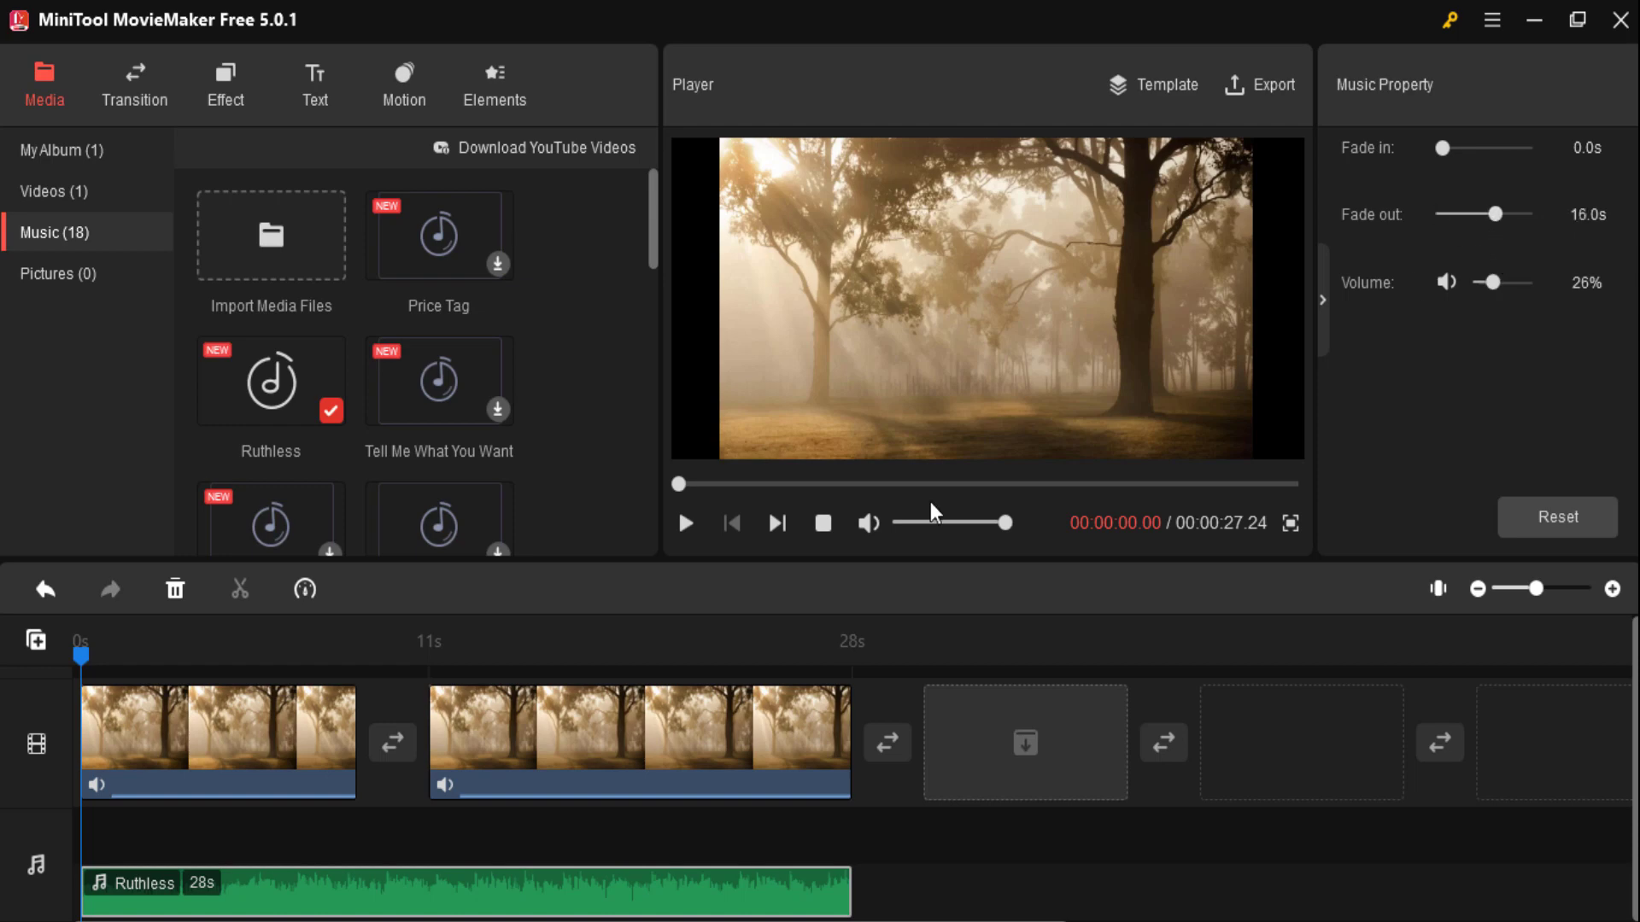
left_click_drag(585, 892, 604, 905)
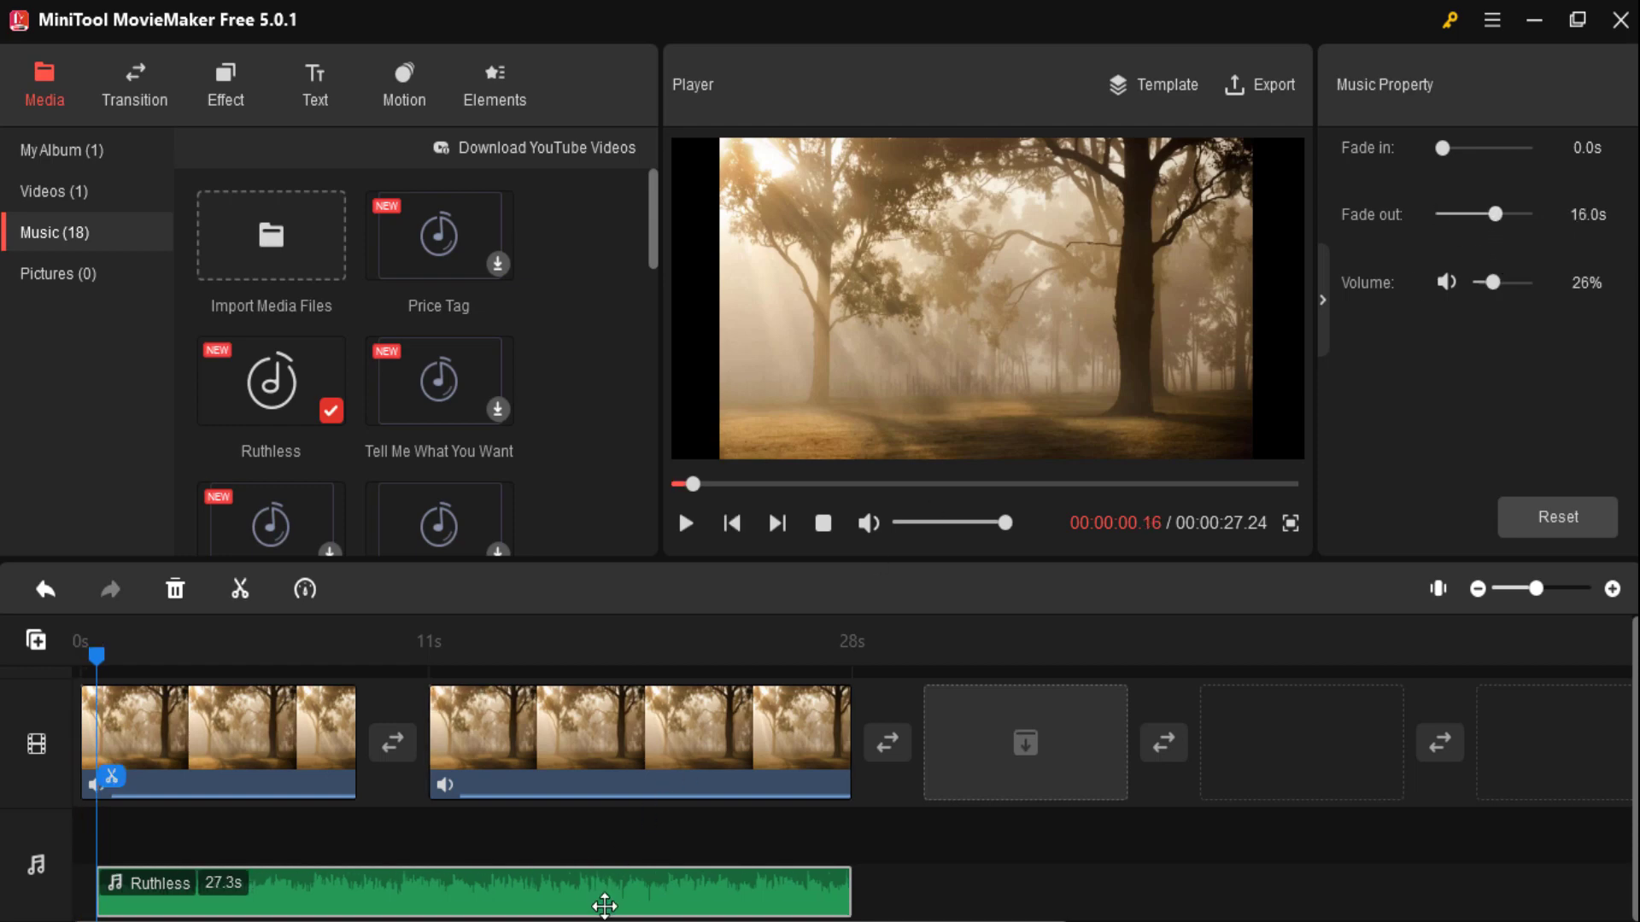
left_click(684, 523)
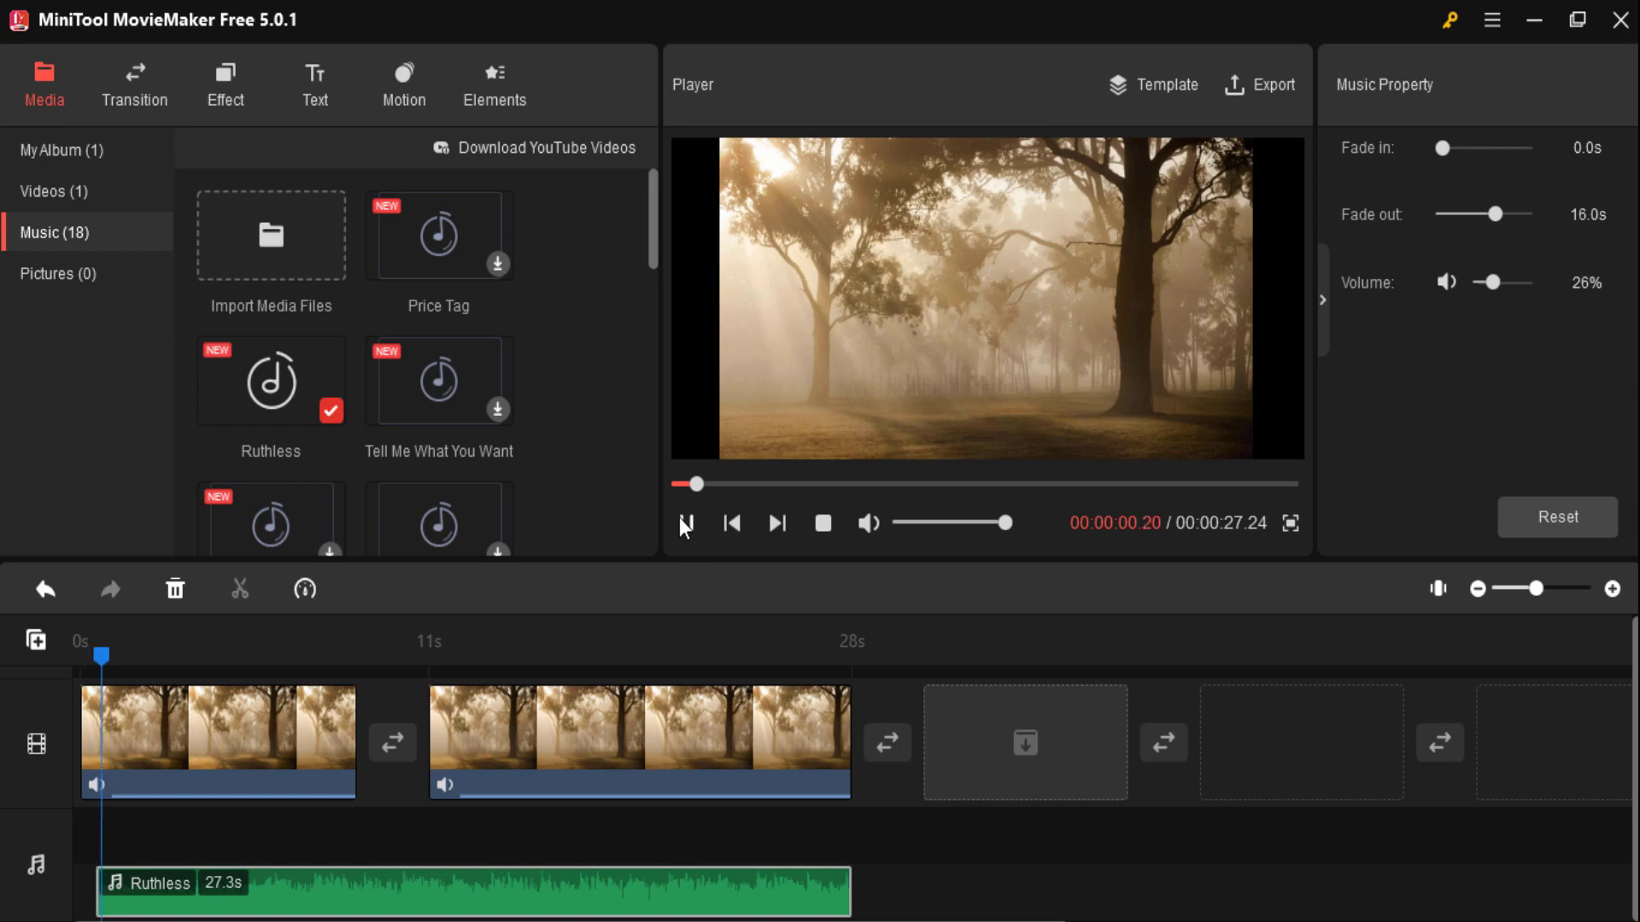
left_click(684, 524)
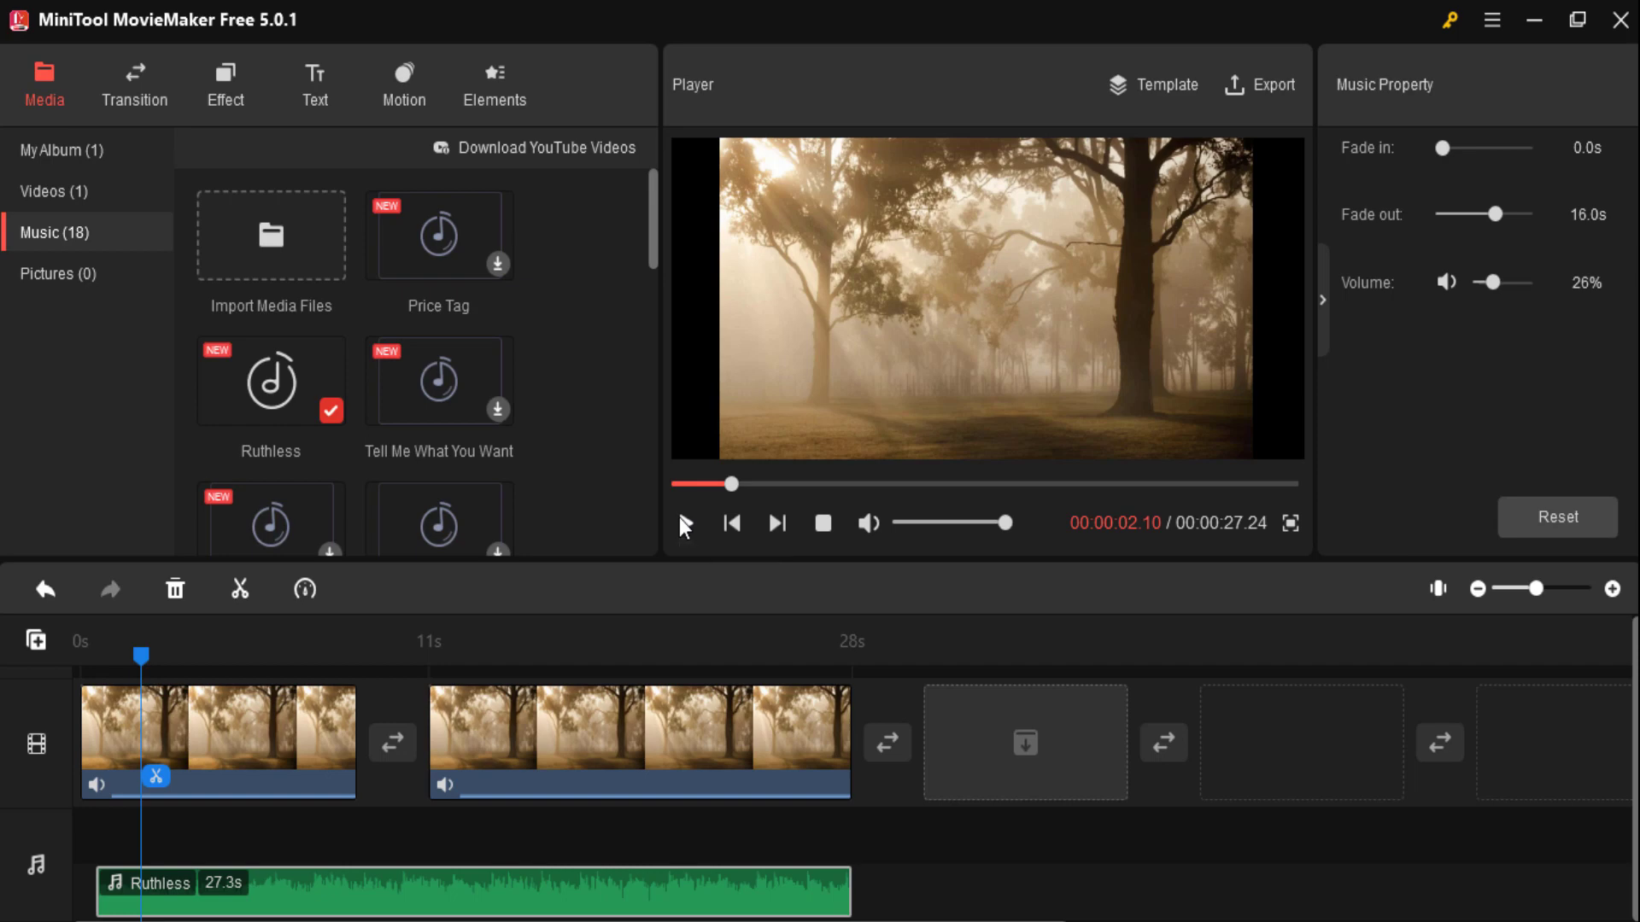
left_click(141, 93)
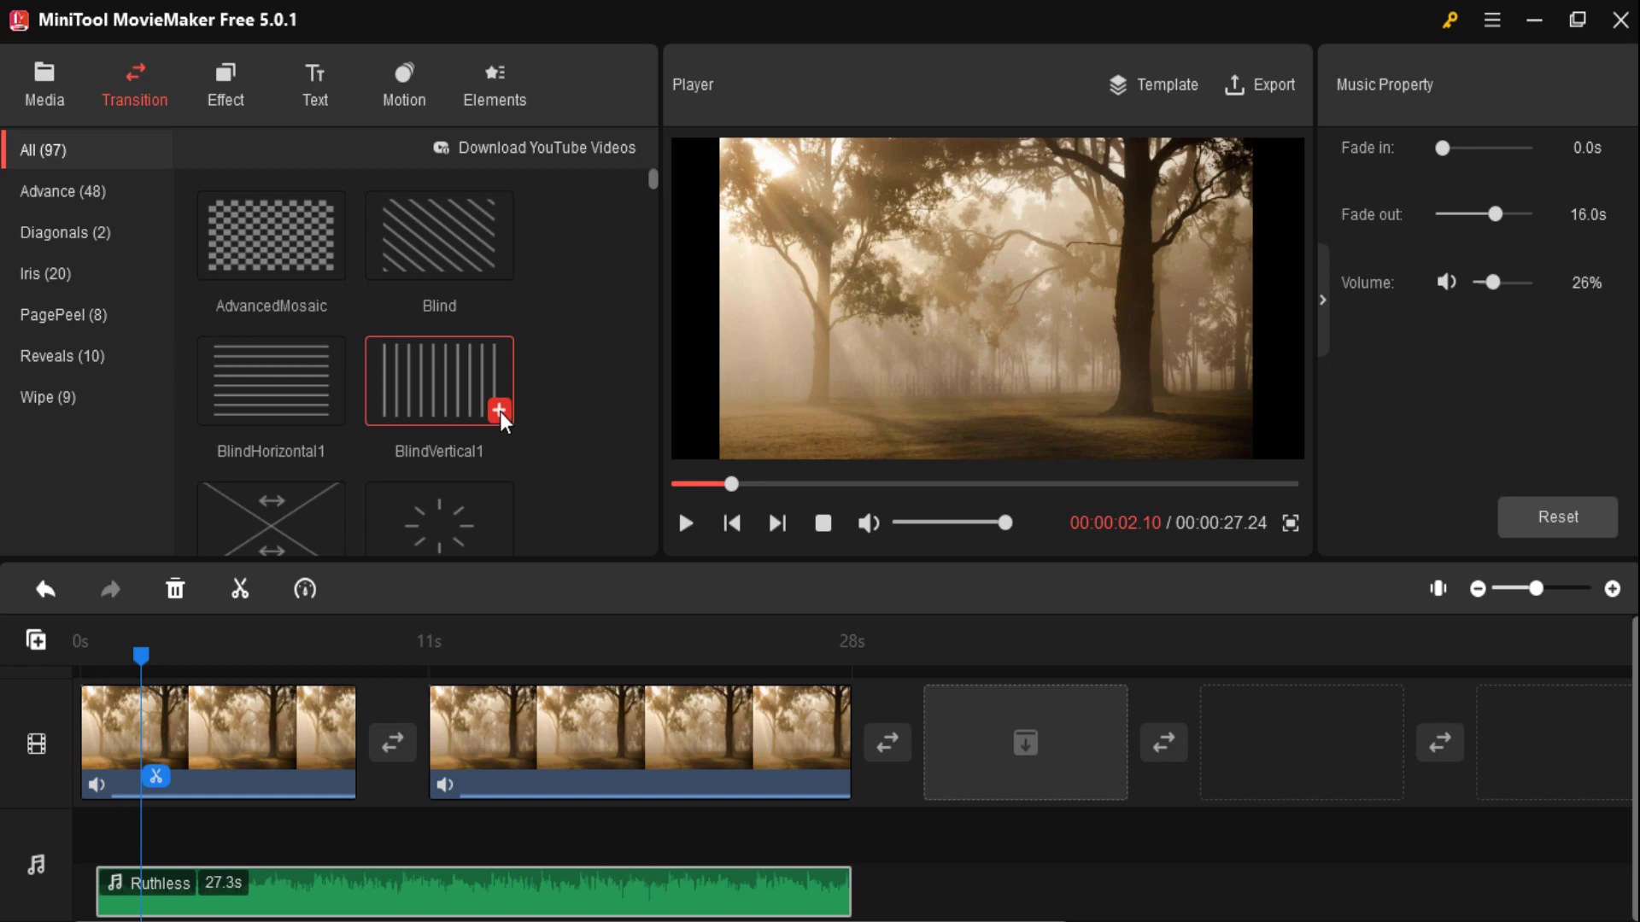
Apply the BlindHorizontal1 transition between the first and second clips
left_click_drag(502, 419, 485, 544)
left_click_drag(461, 696, 461, 697)
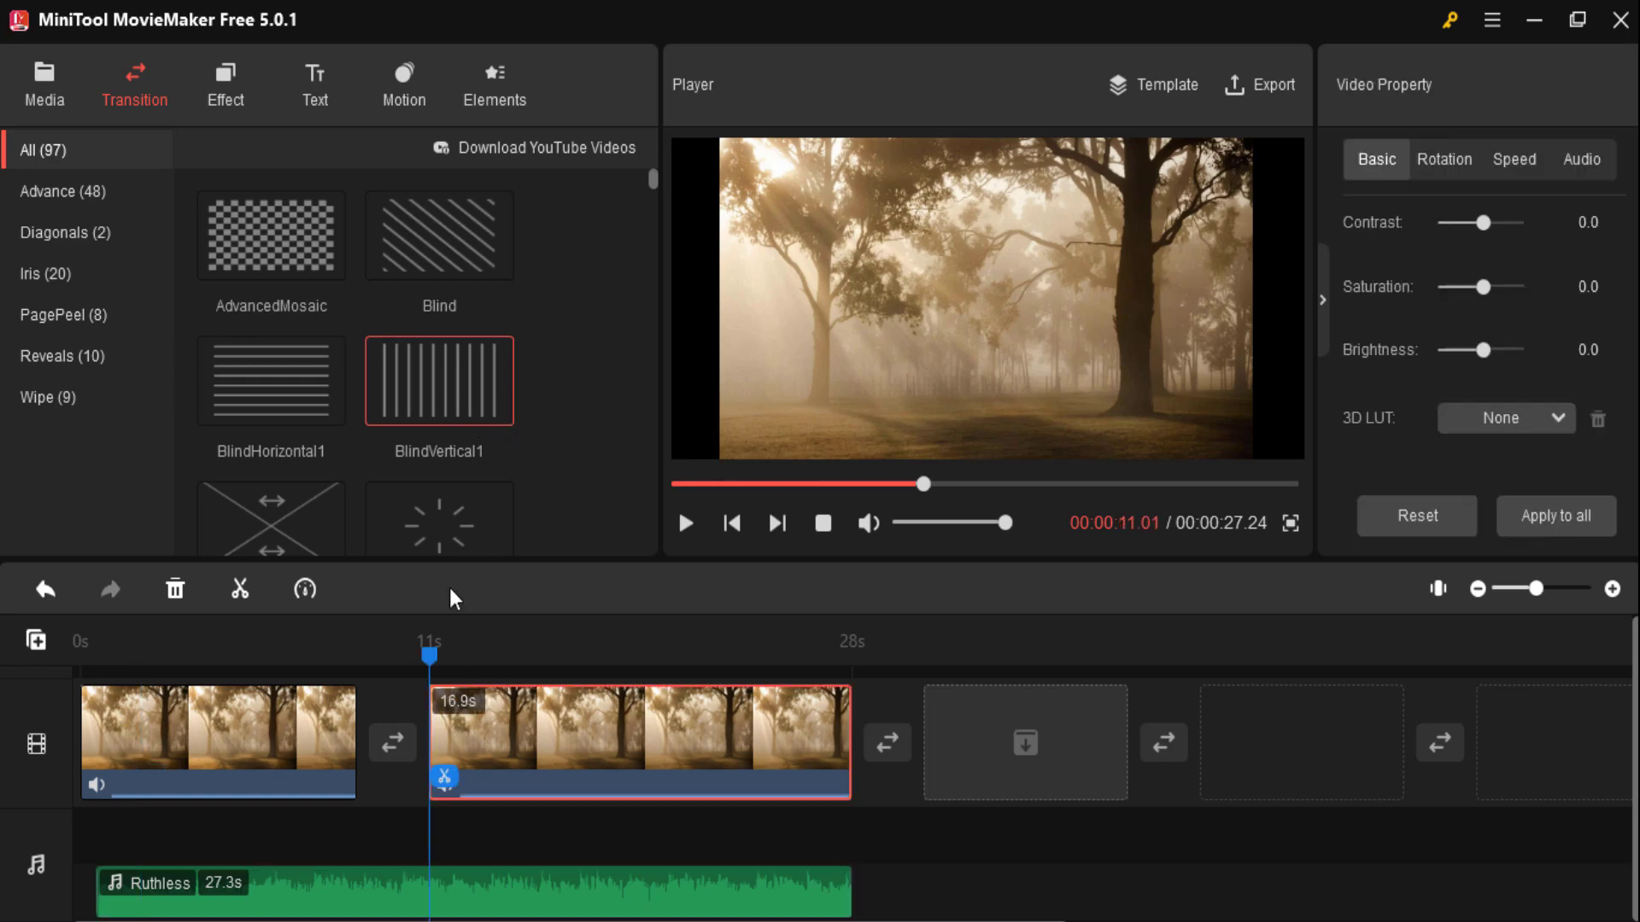
left_click(499, 411)
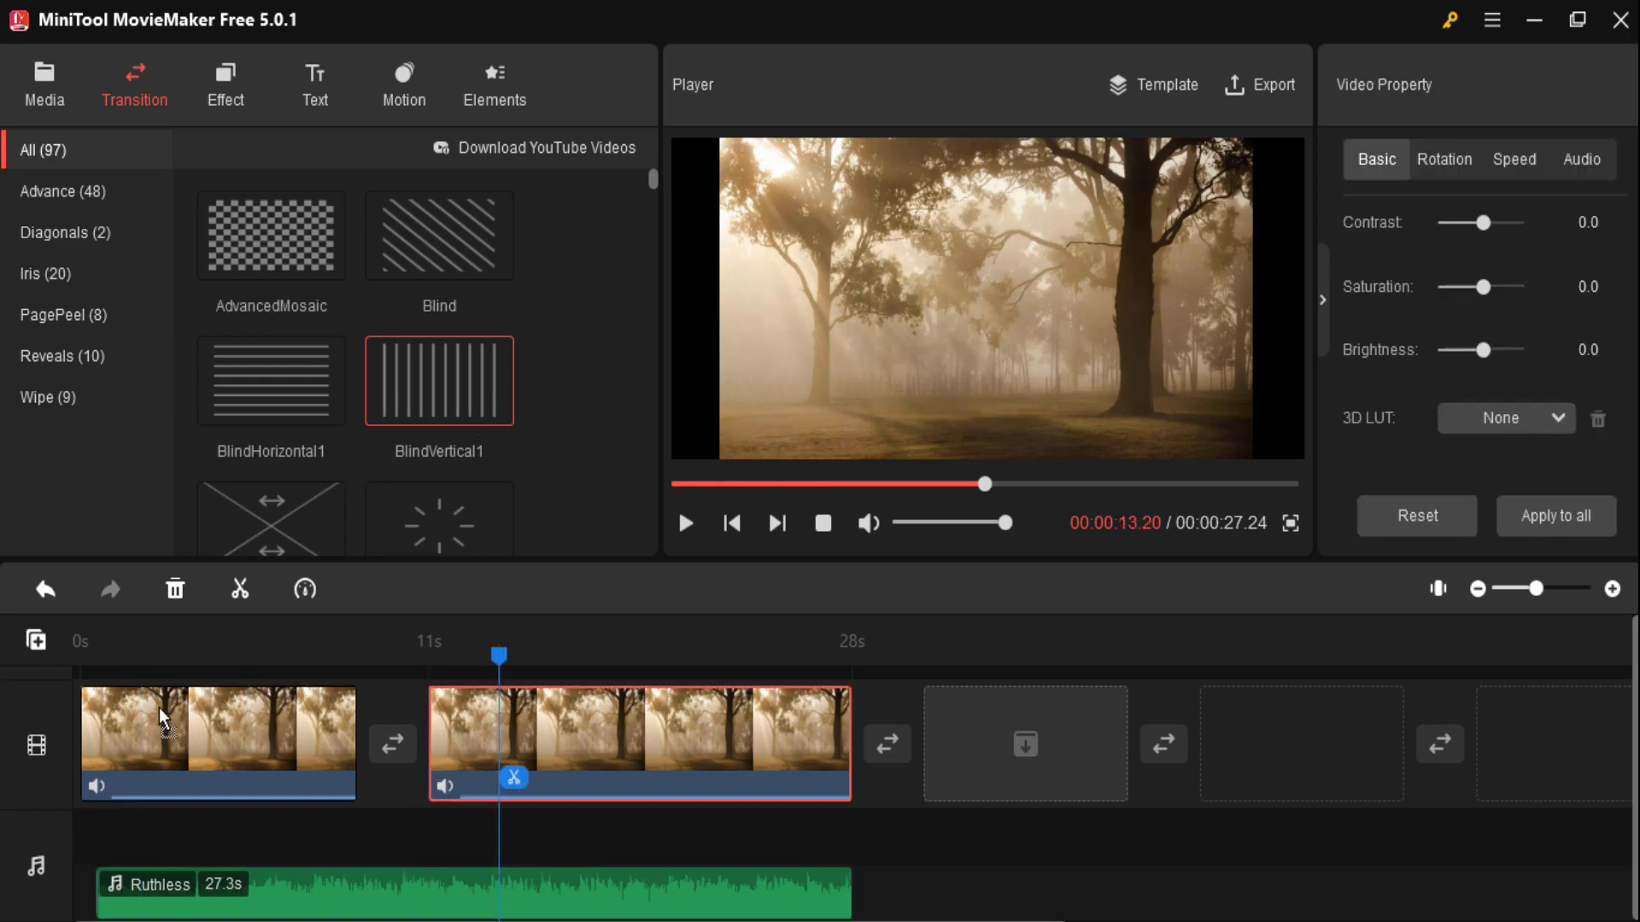
left_click(88, 737)
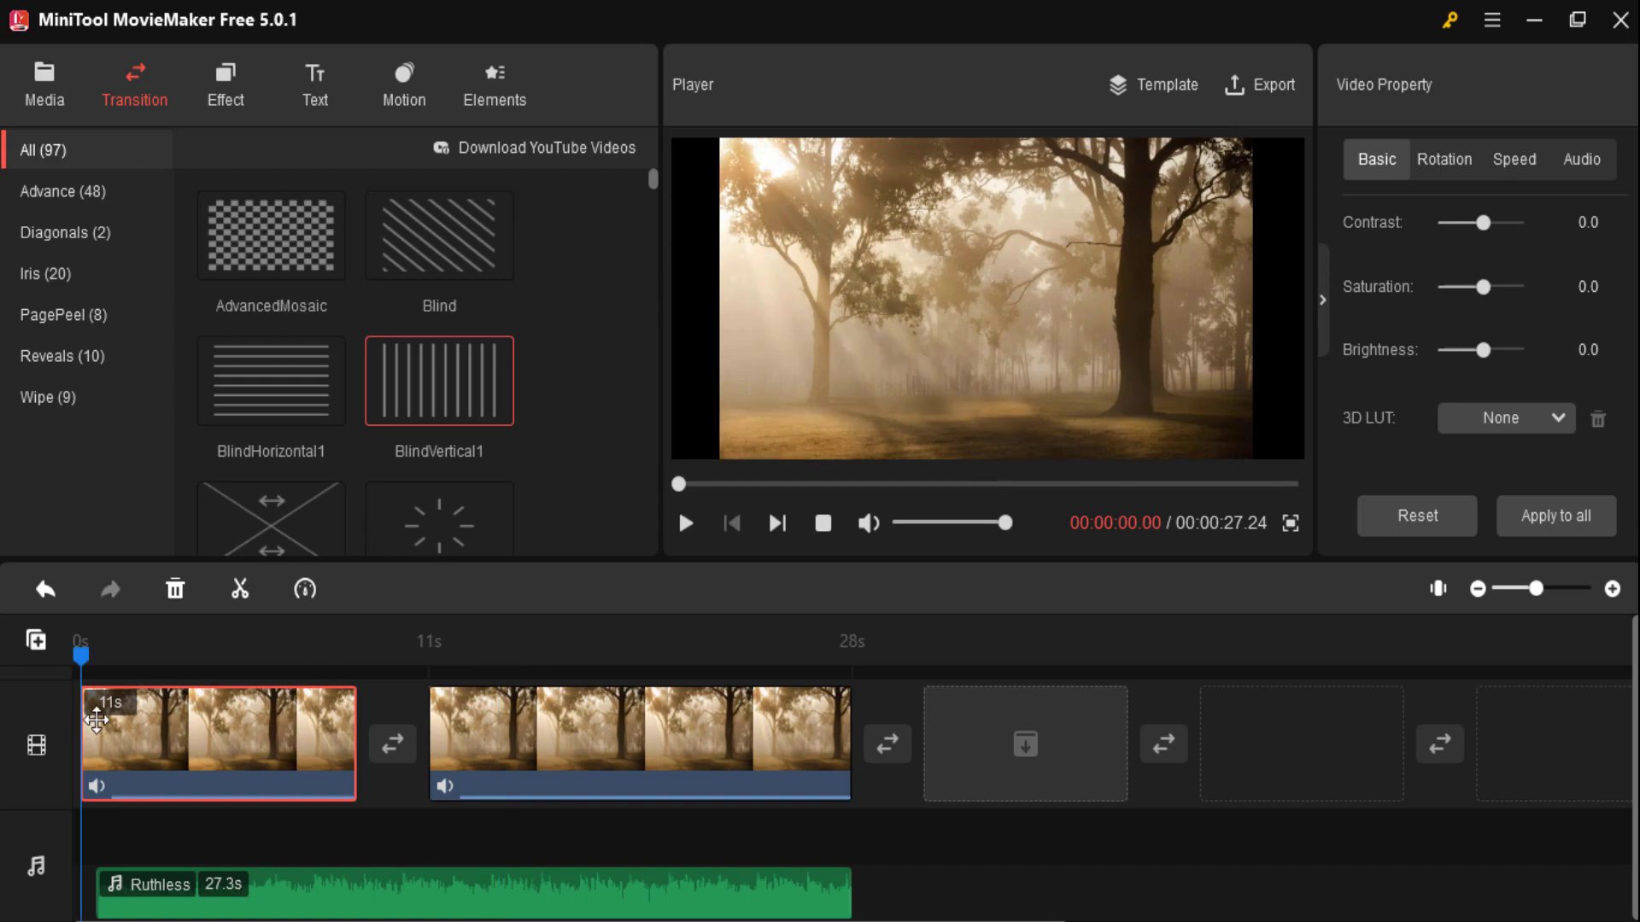
right_click(261, 376)
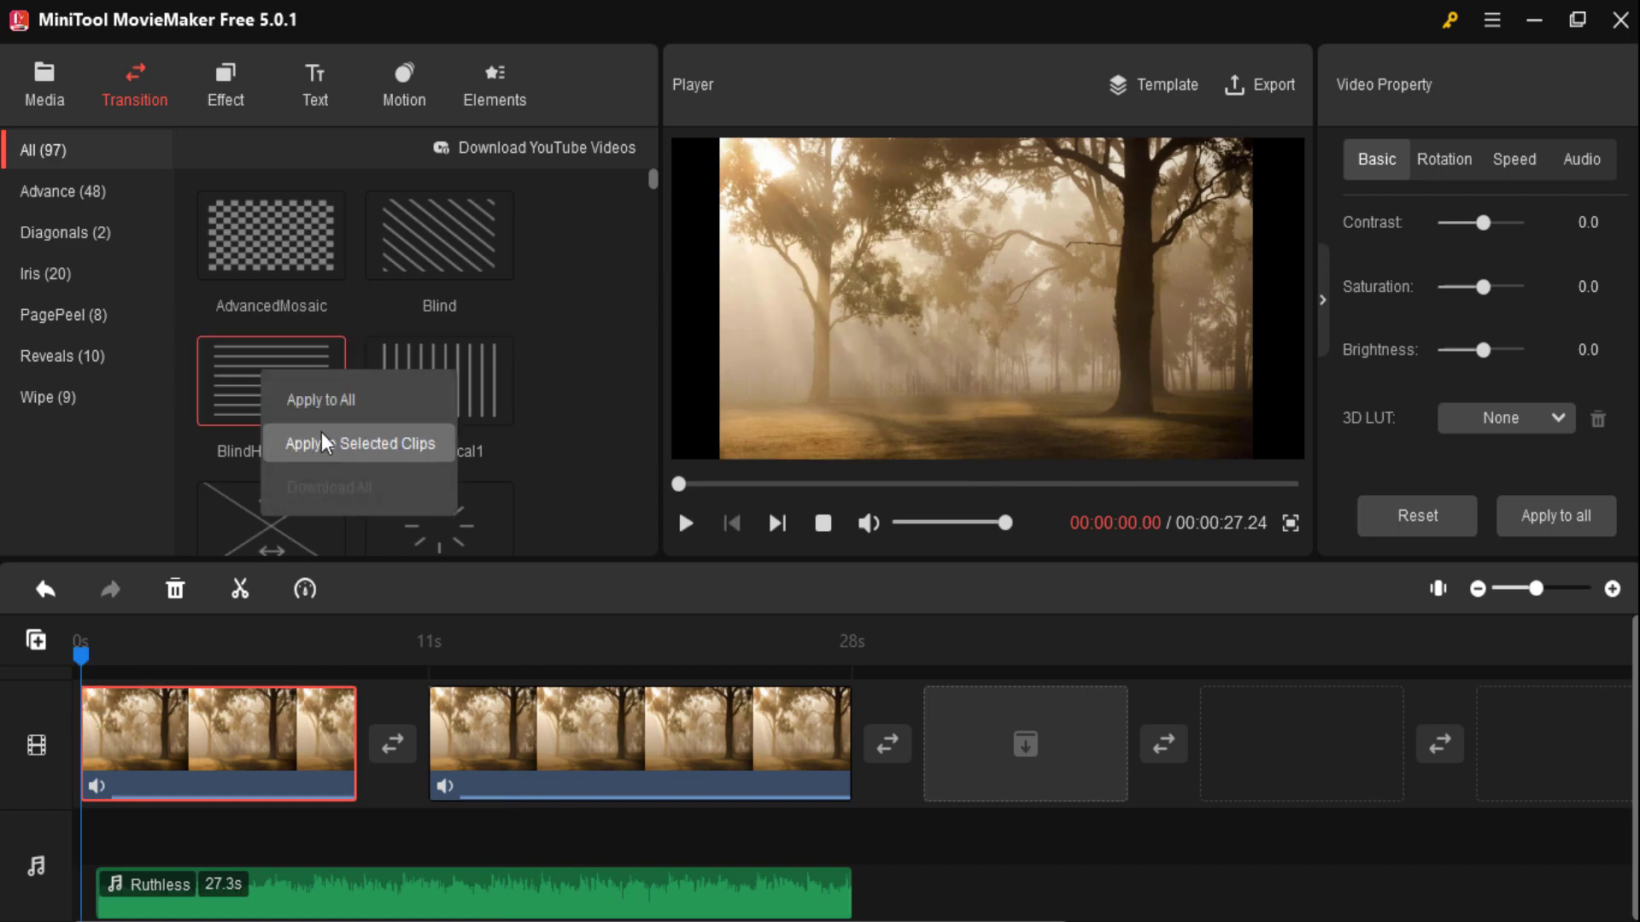
left_click(392, 444)
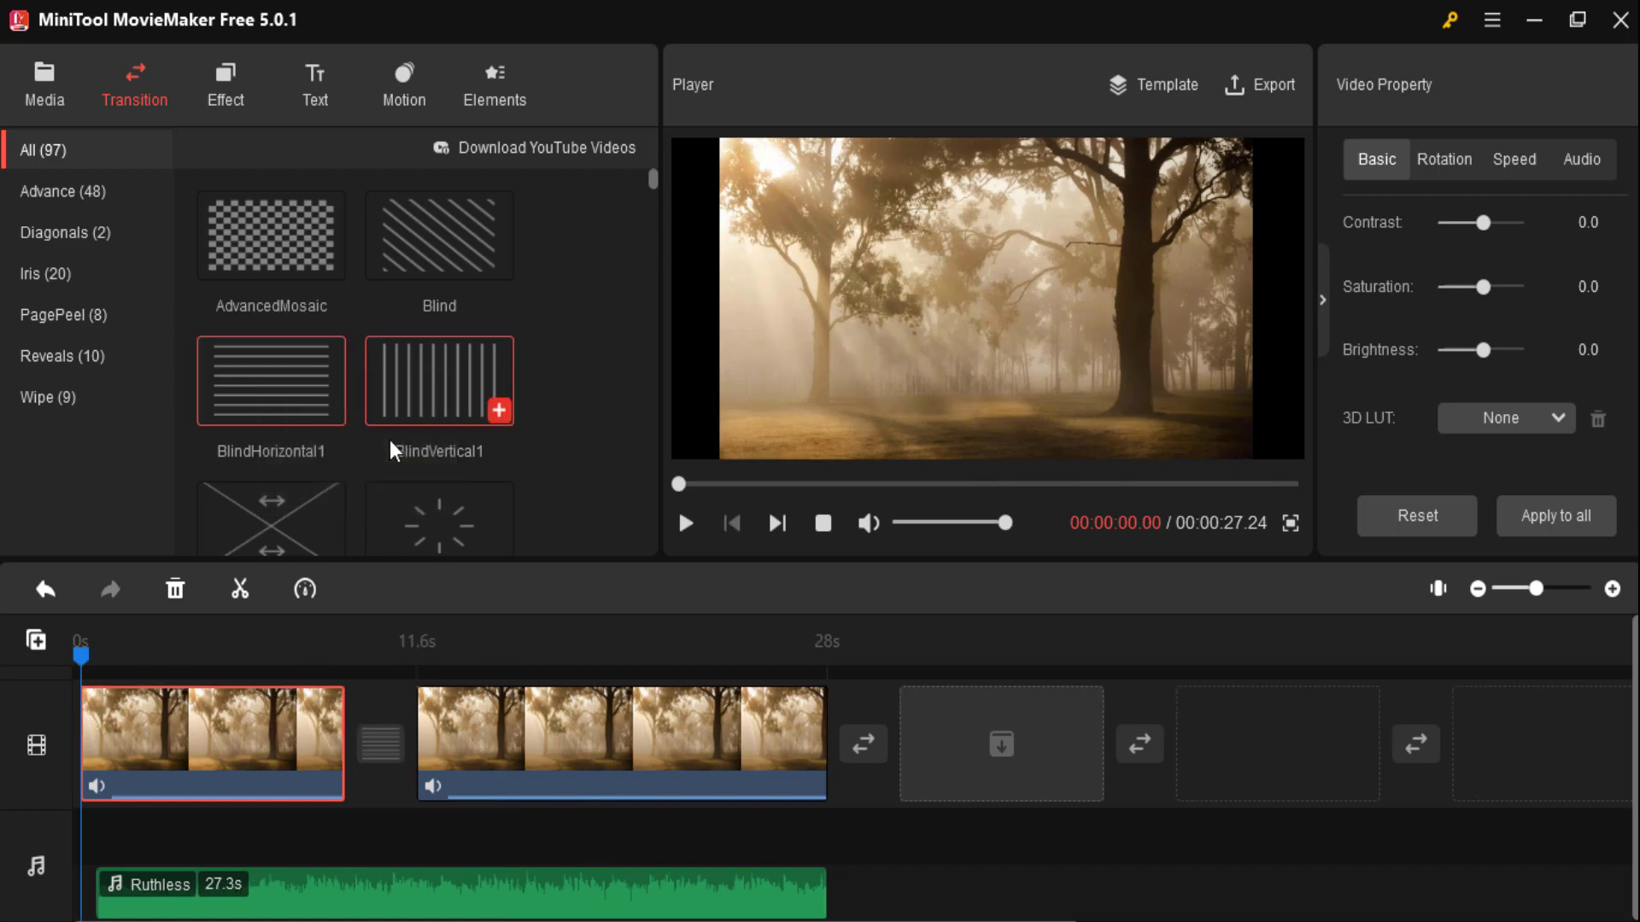
Preview the transition, then replace it with BowTieVertical
left_click(328, 652)
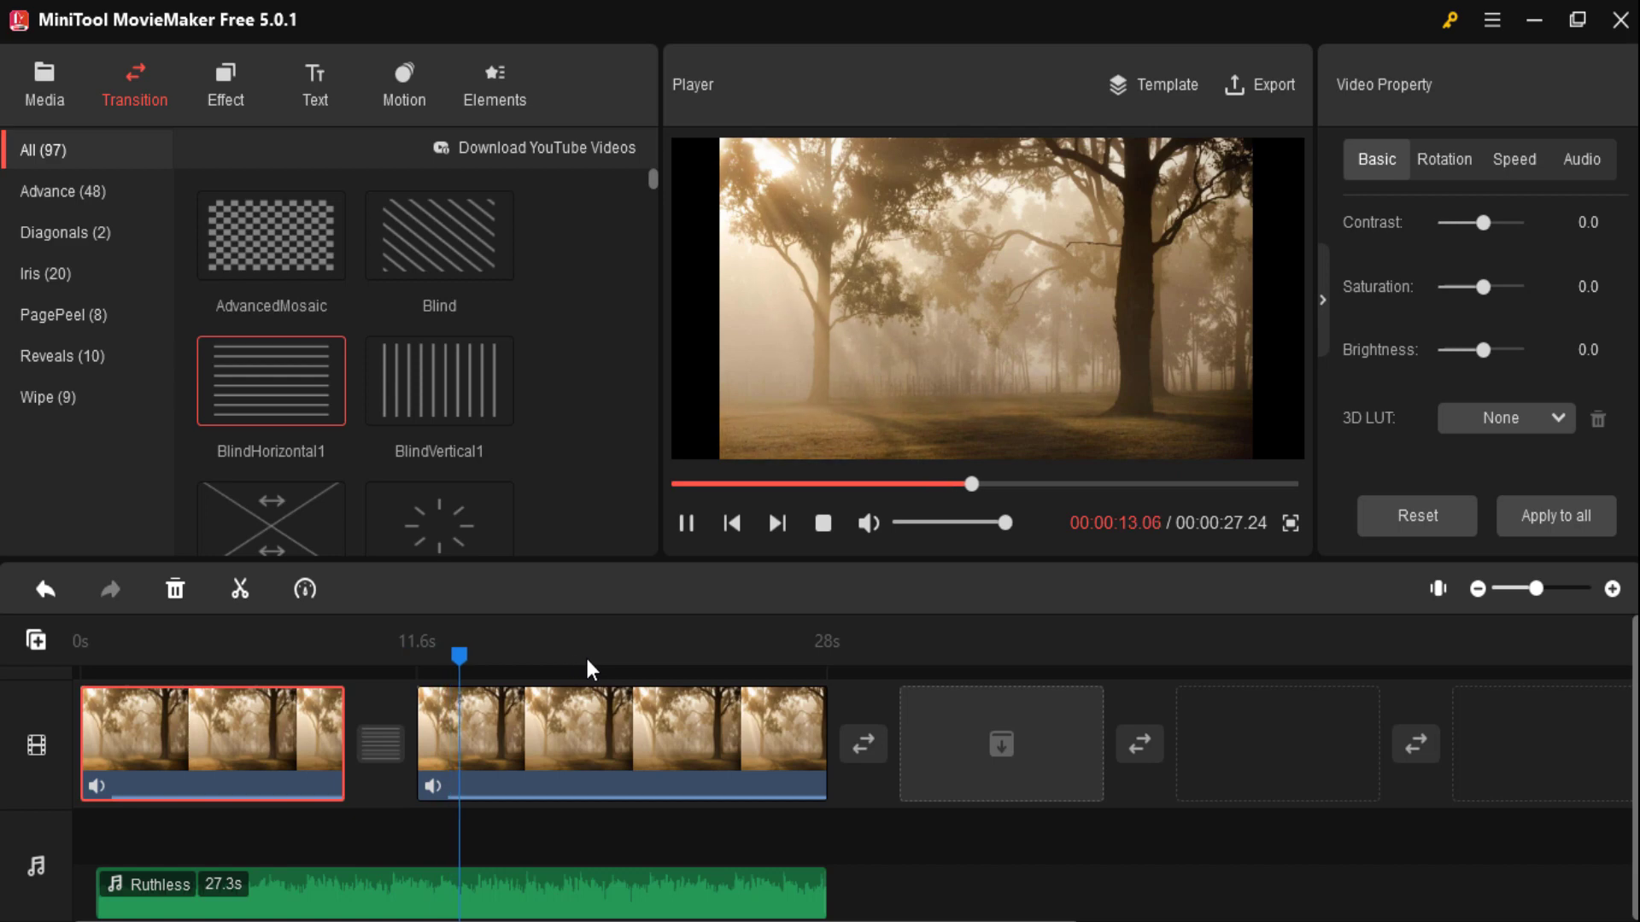
left_click(686, 523)
scroll(342, 427, "down", 2)
left_click(330, 433)
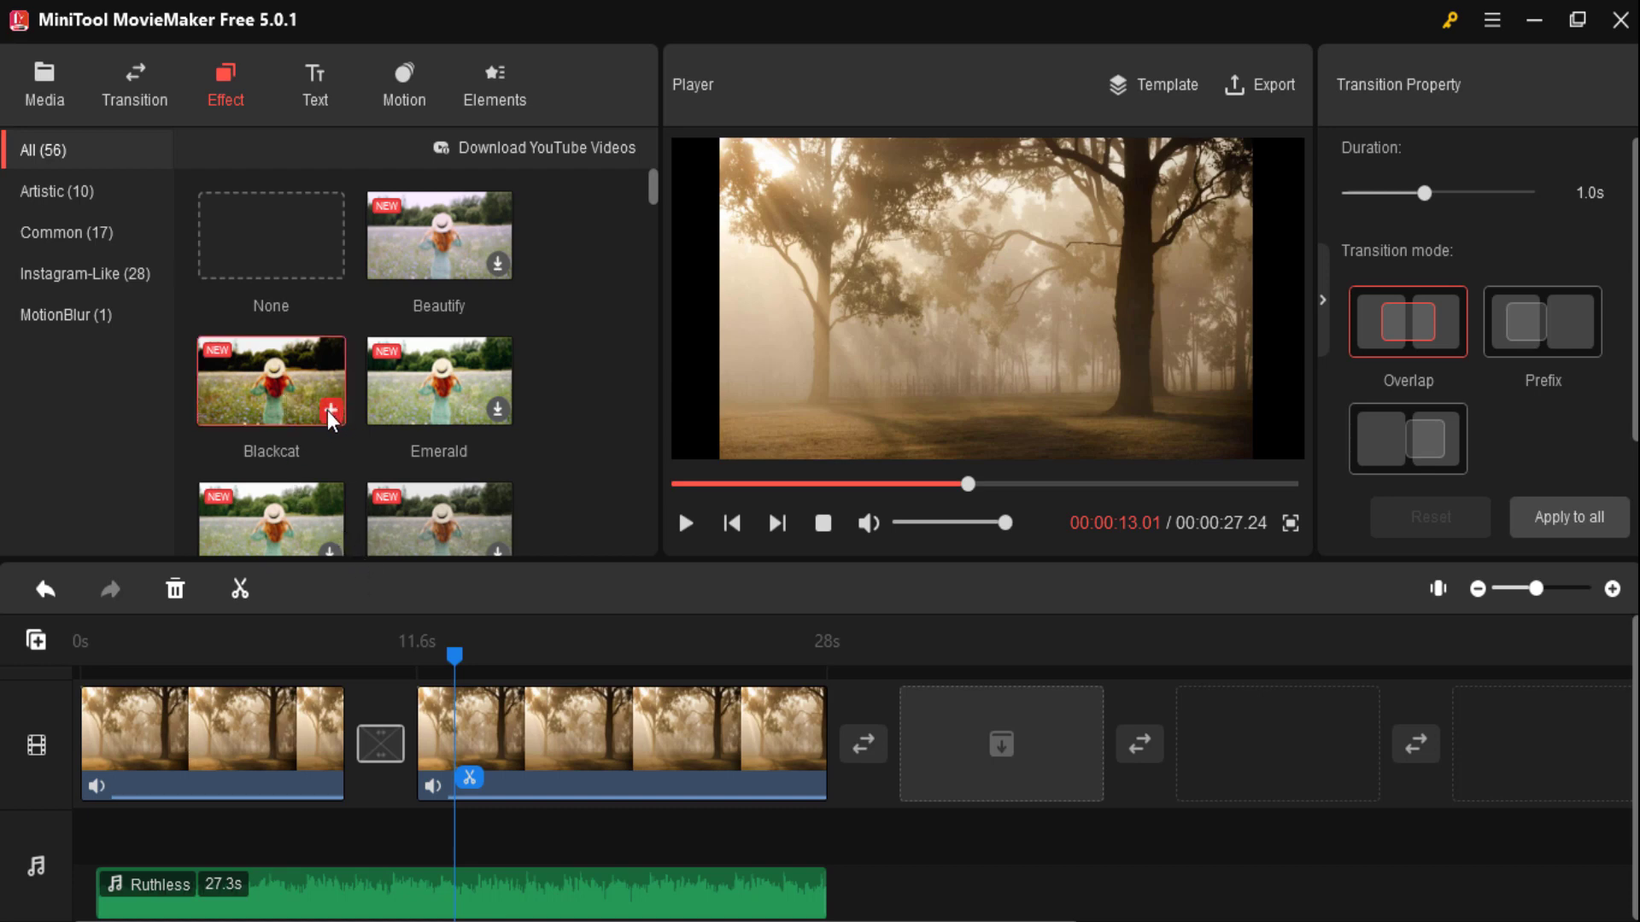
Drag the Blackcat effect onto the second Sunrise clip and preview it
left_click_drag(322, 444, 538, 762)
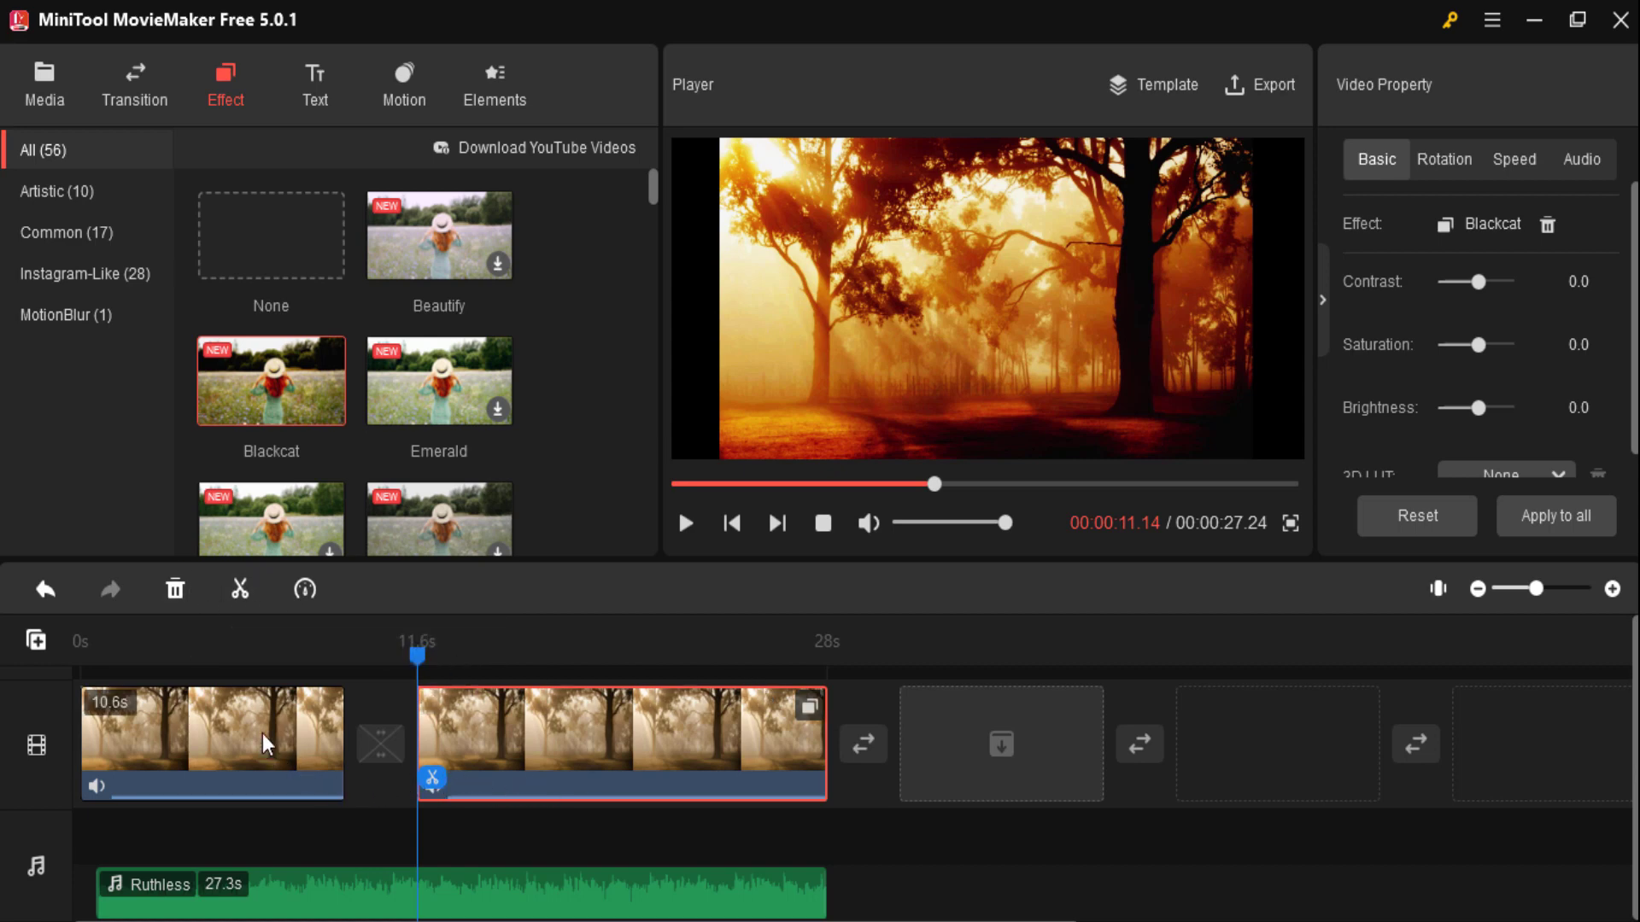
left_click(683, 521)
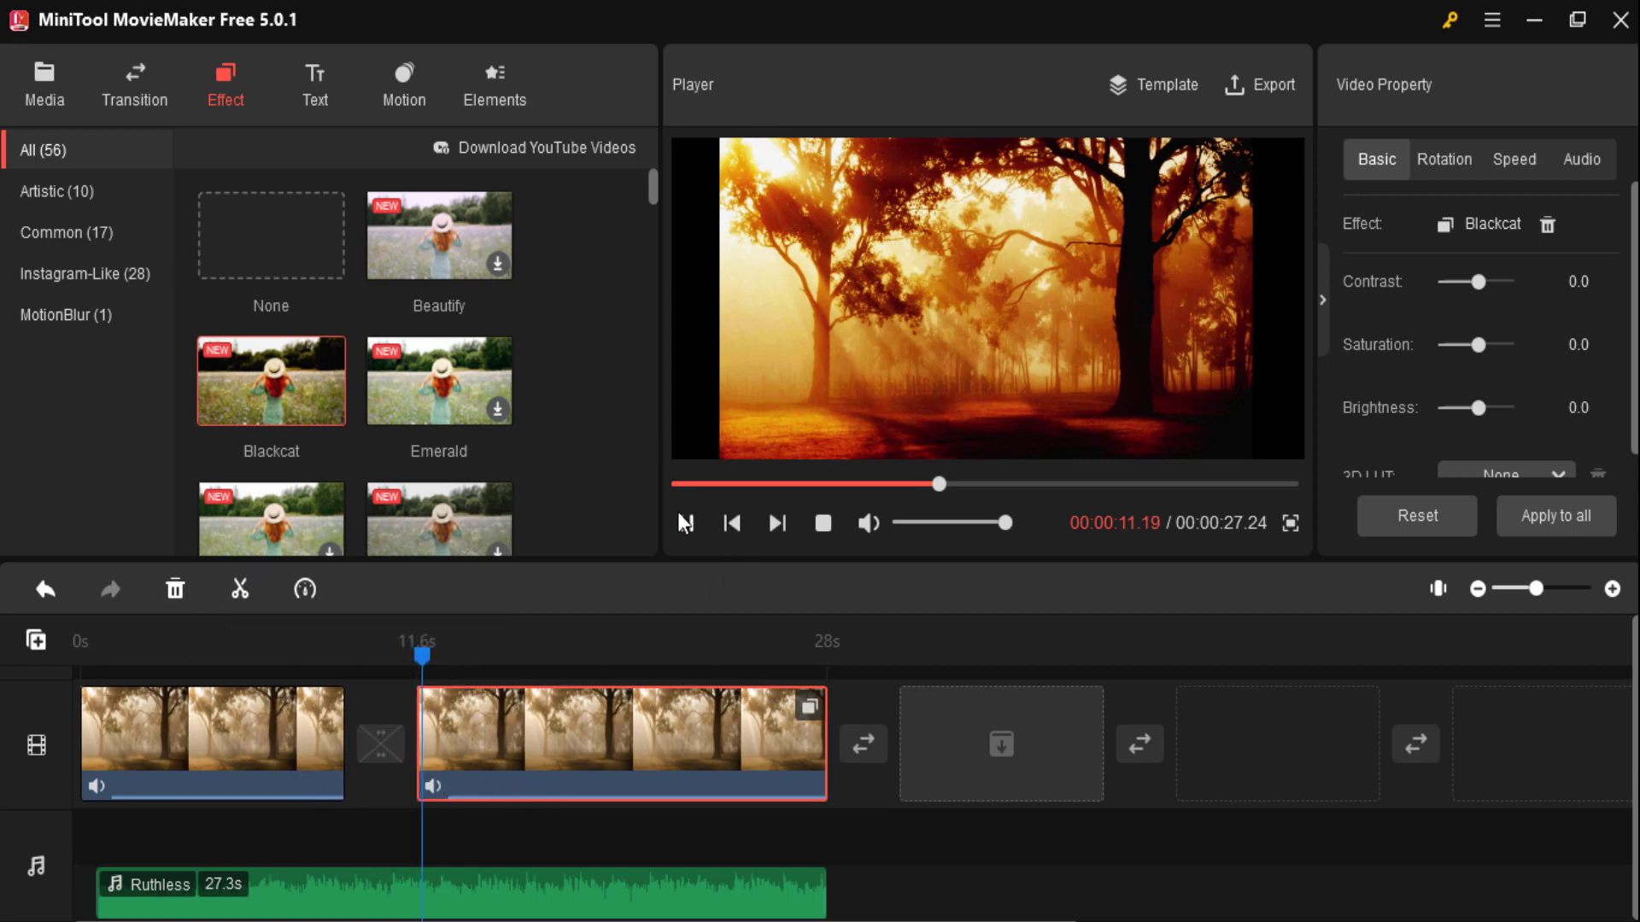
left_click(683, 521)
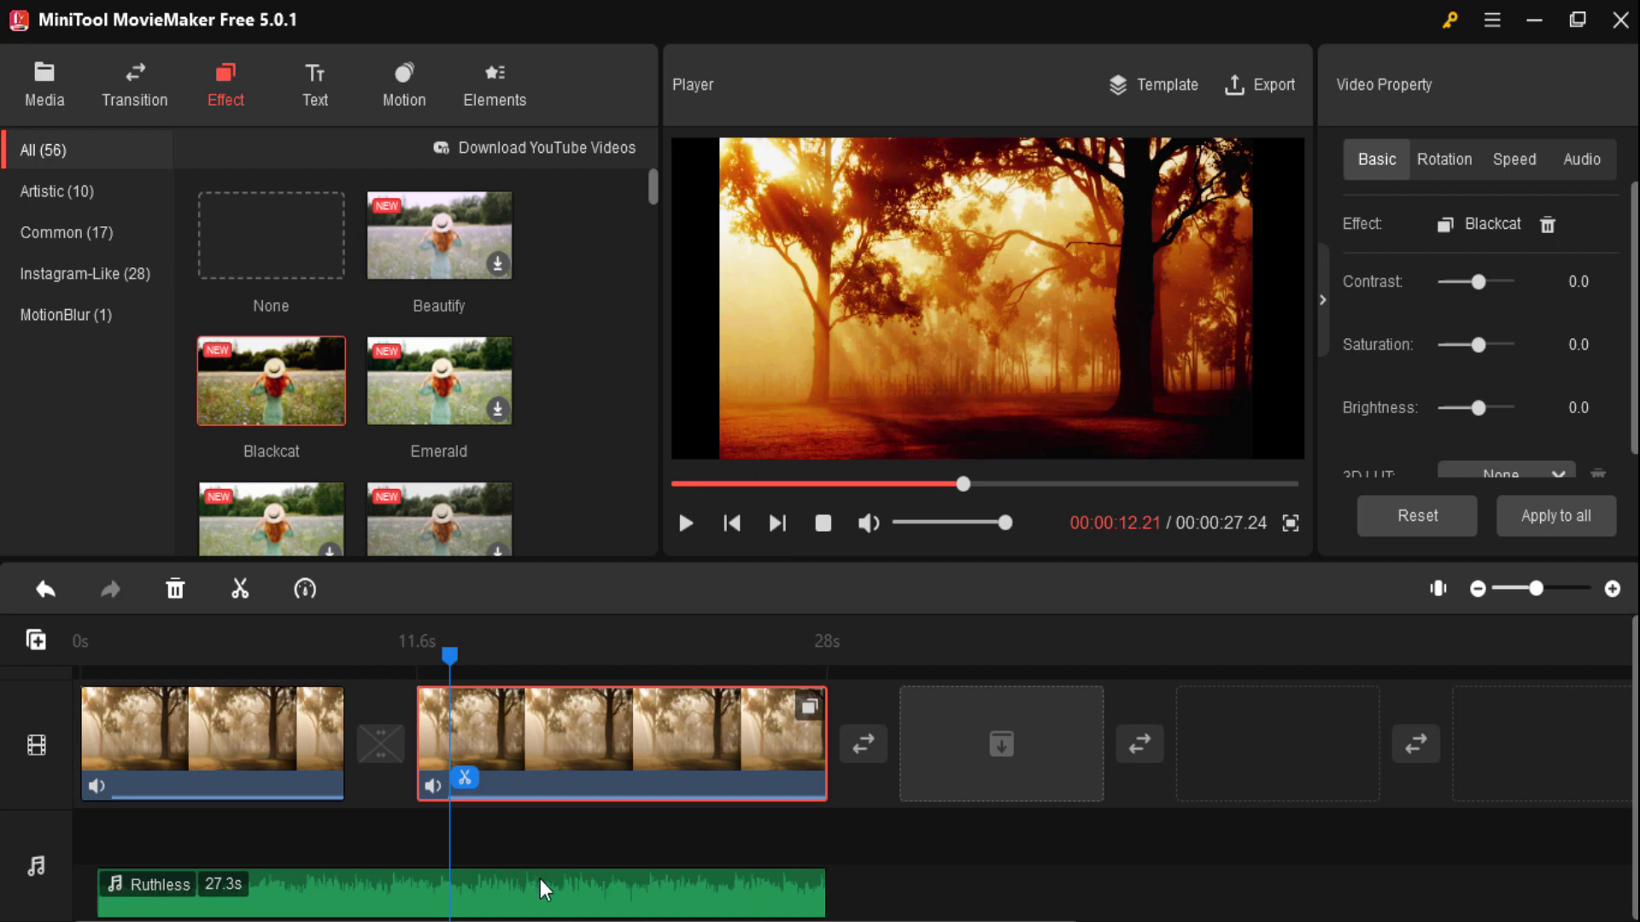
Add the Caption7 caption template to the timeline and preview it
left_click(327, 107)
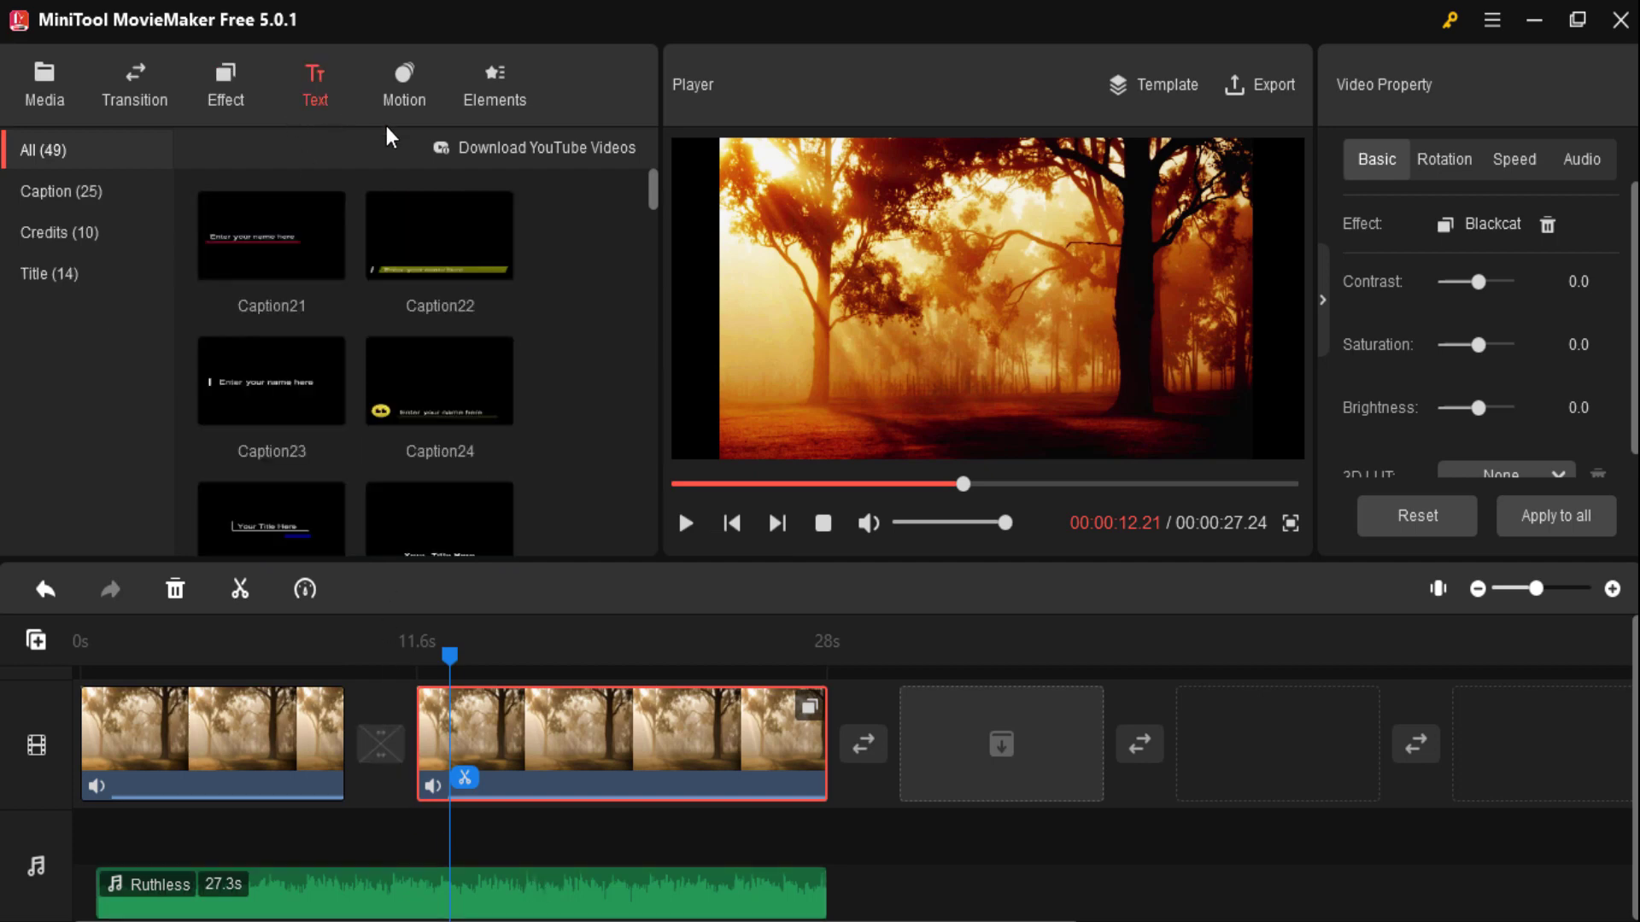
scroll(351, 342, "down", 5)
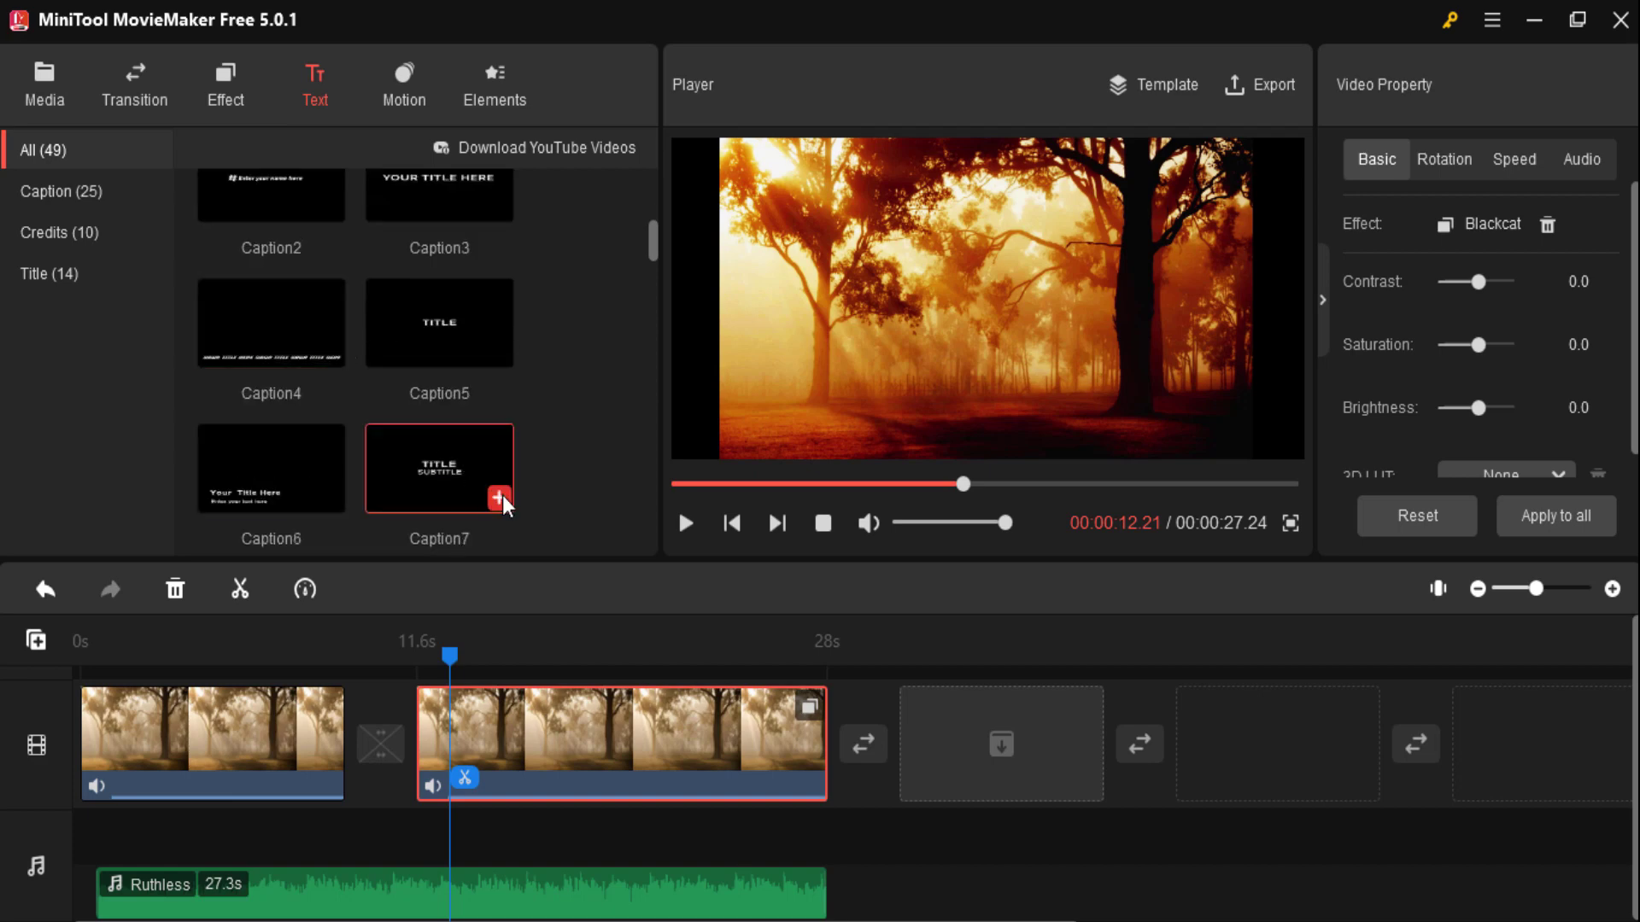
left_click(499, 499)
left_click(686, 524)
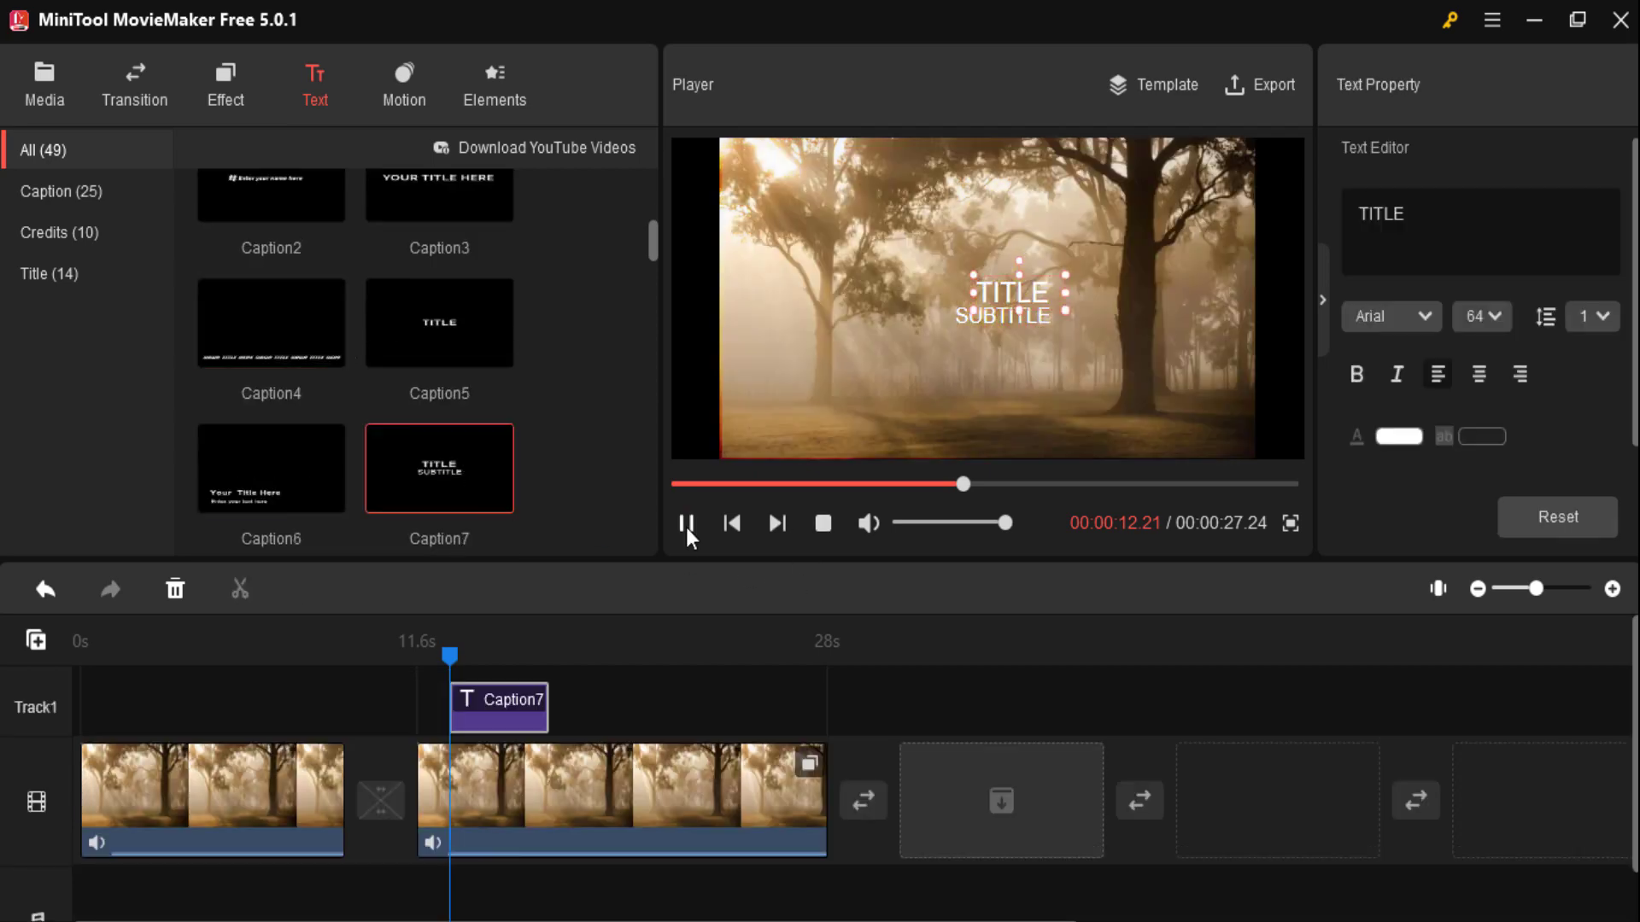
left_click(686, 524)
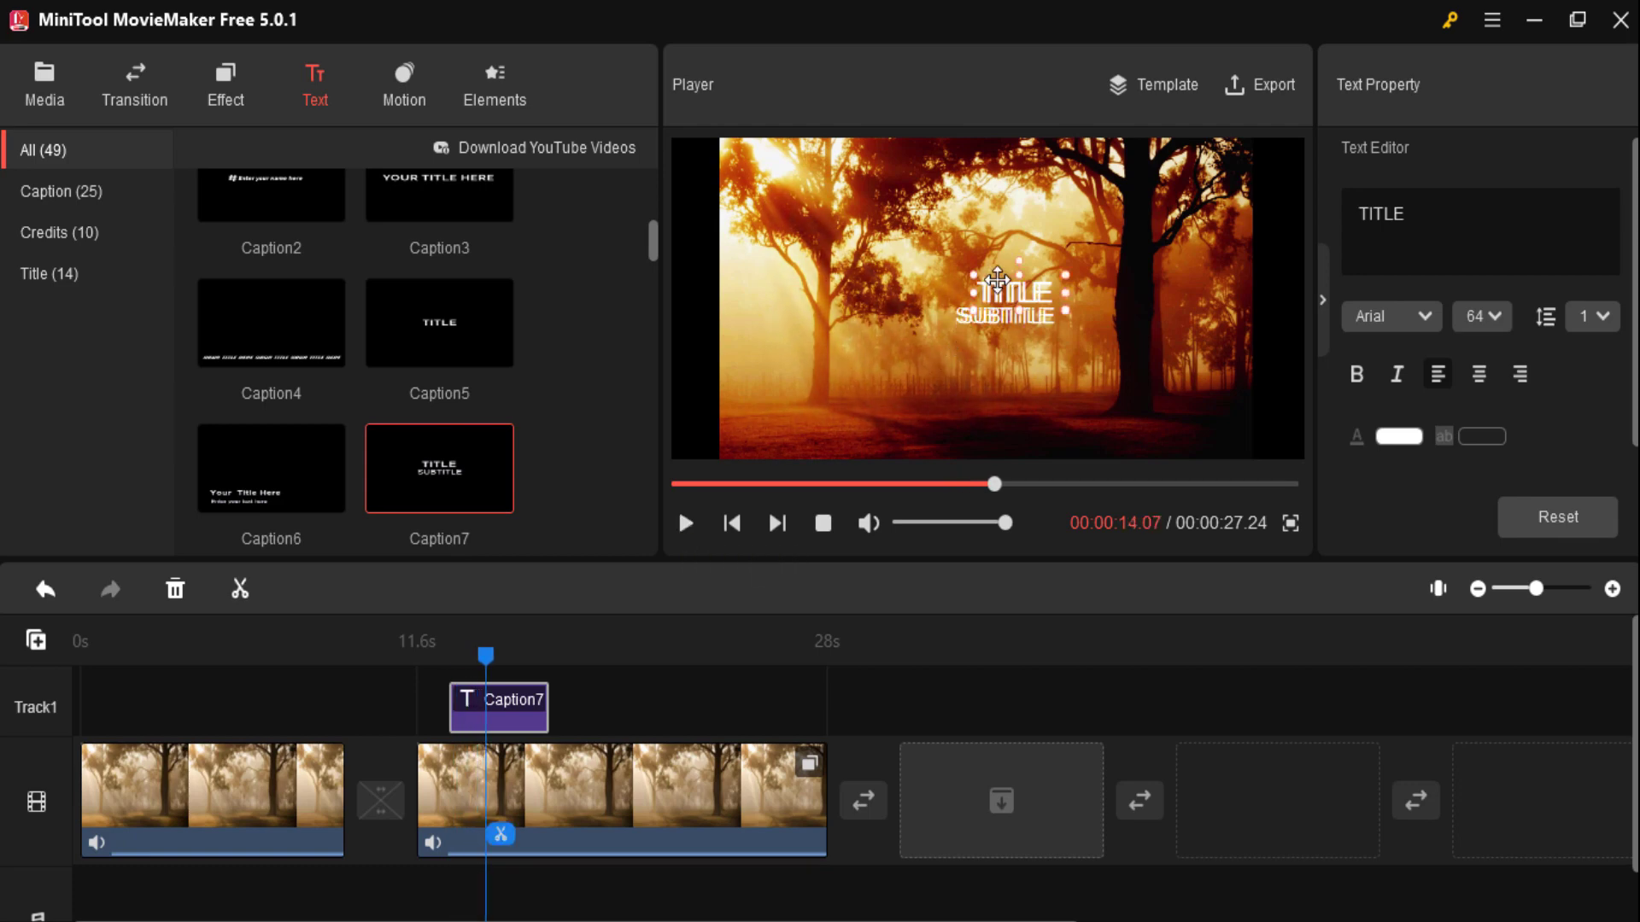
Replace the SUBTITLE text with 'tech vibes' and delete the TITLE line
left_click(1010, 309)
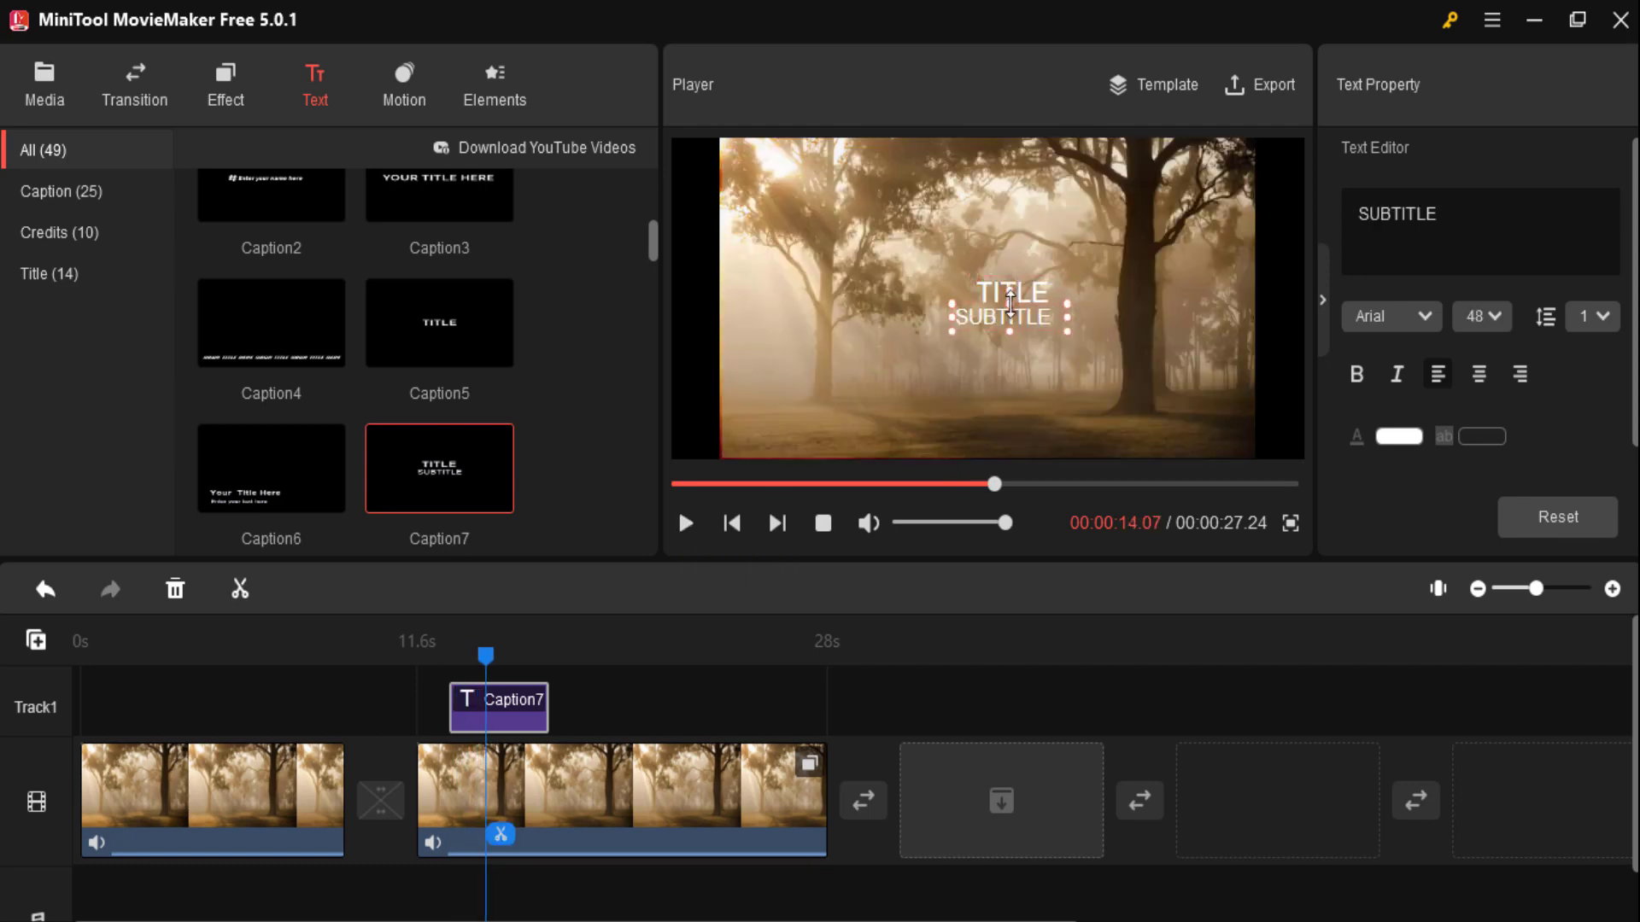
left_click_drag(1446, 212, 1249, 254)
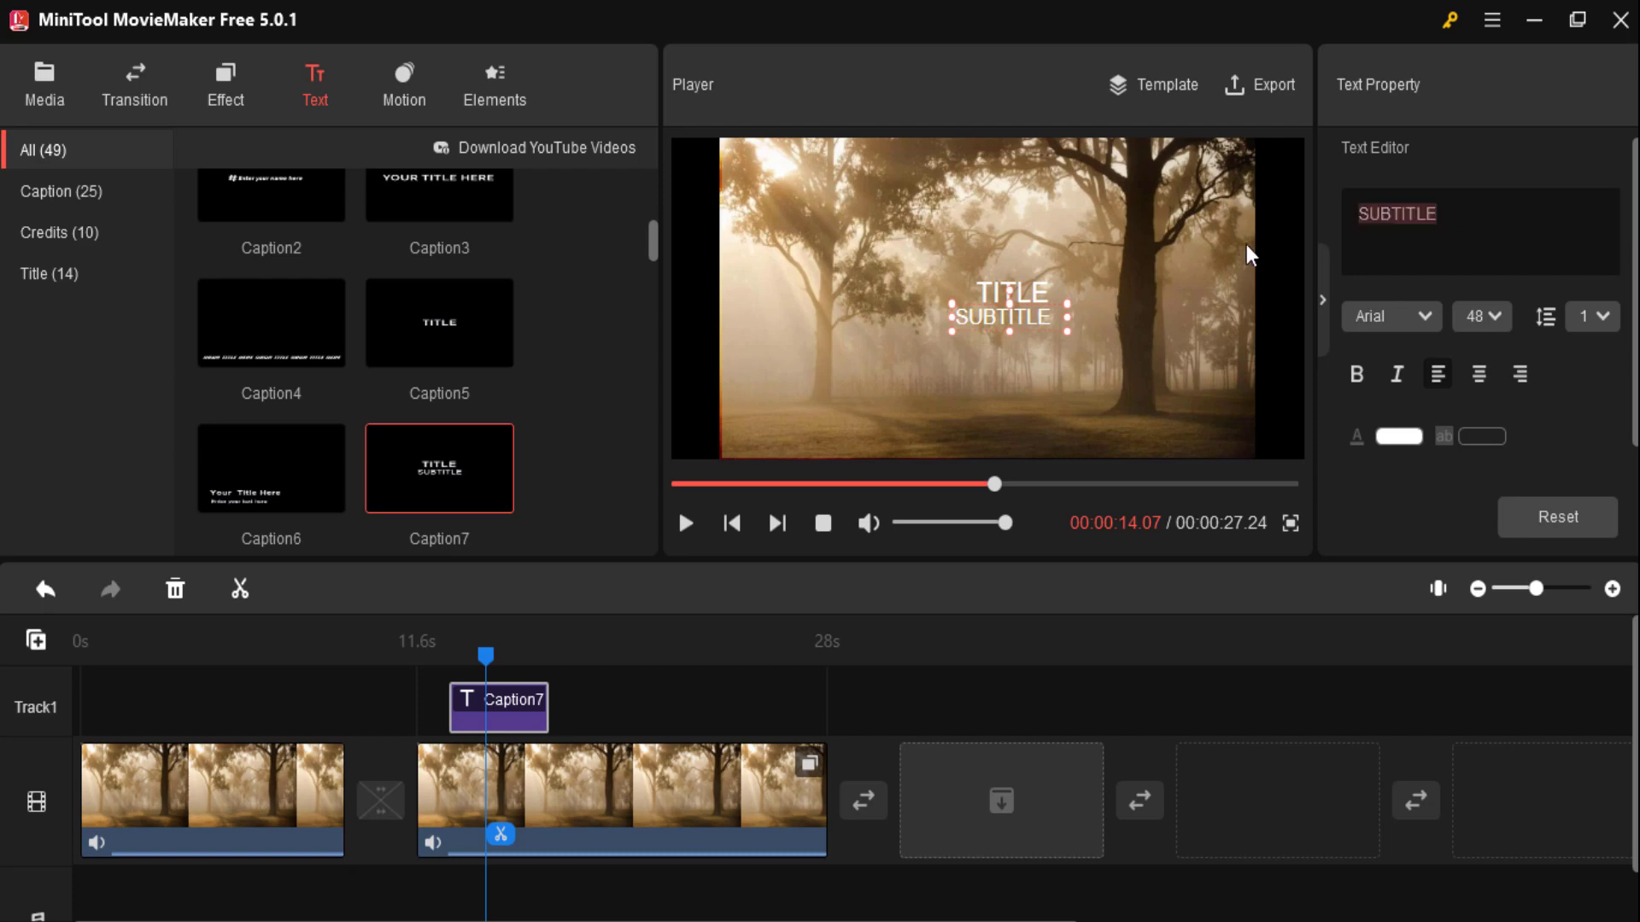
type("te")
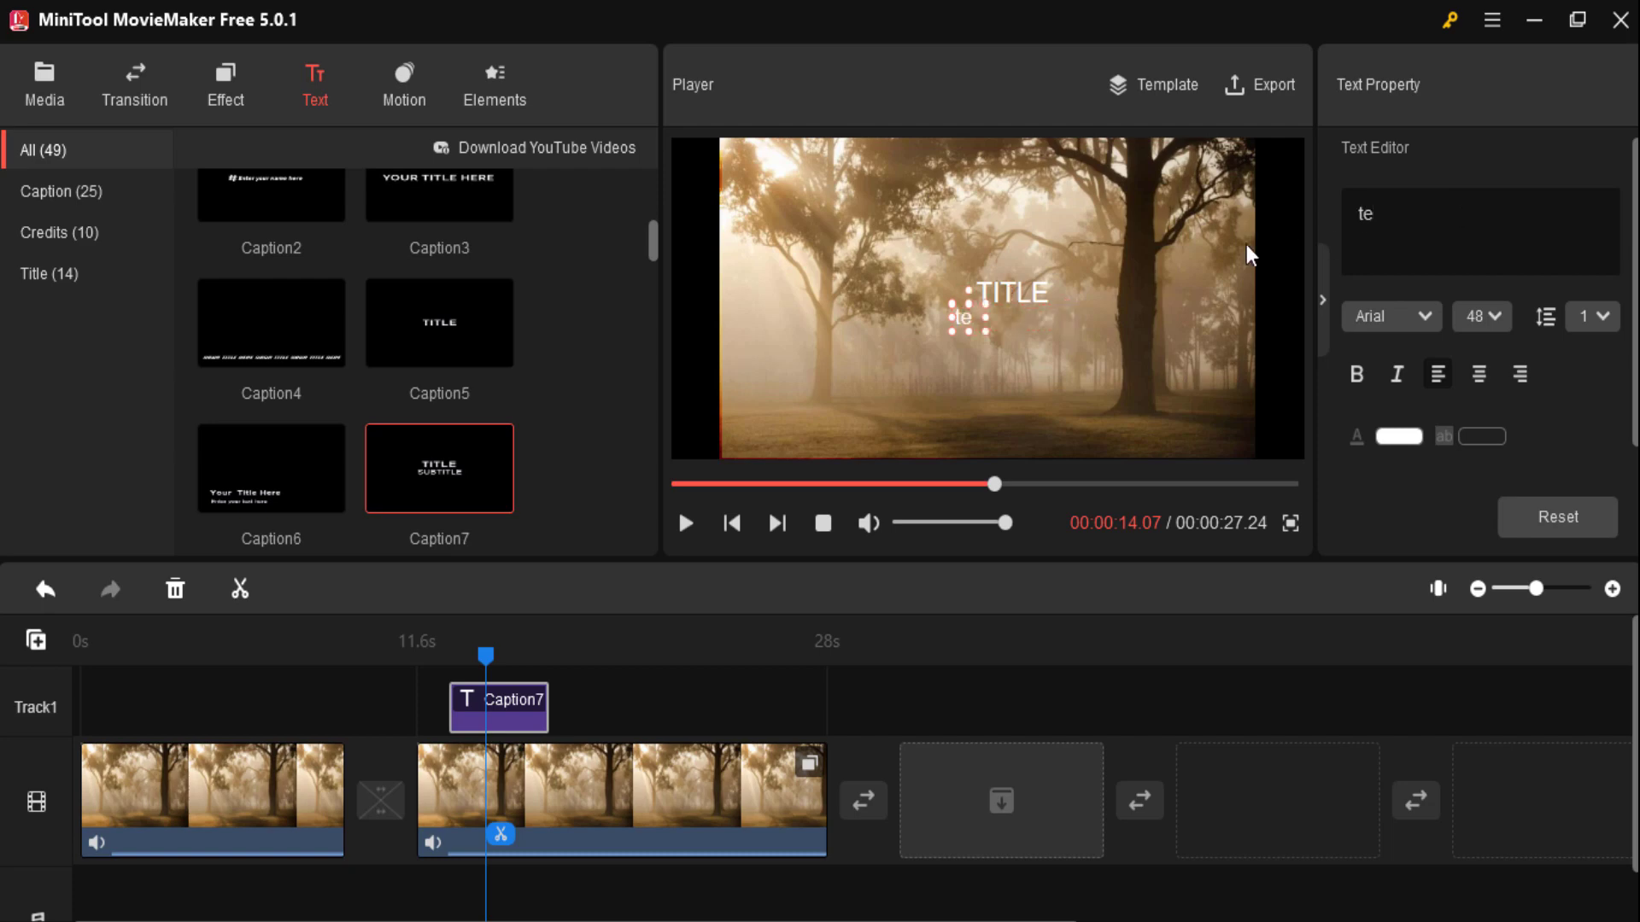
type("ch vibes")
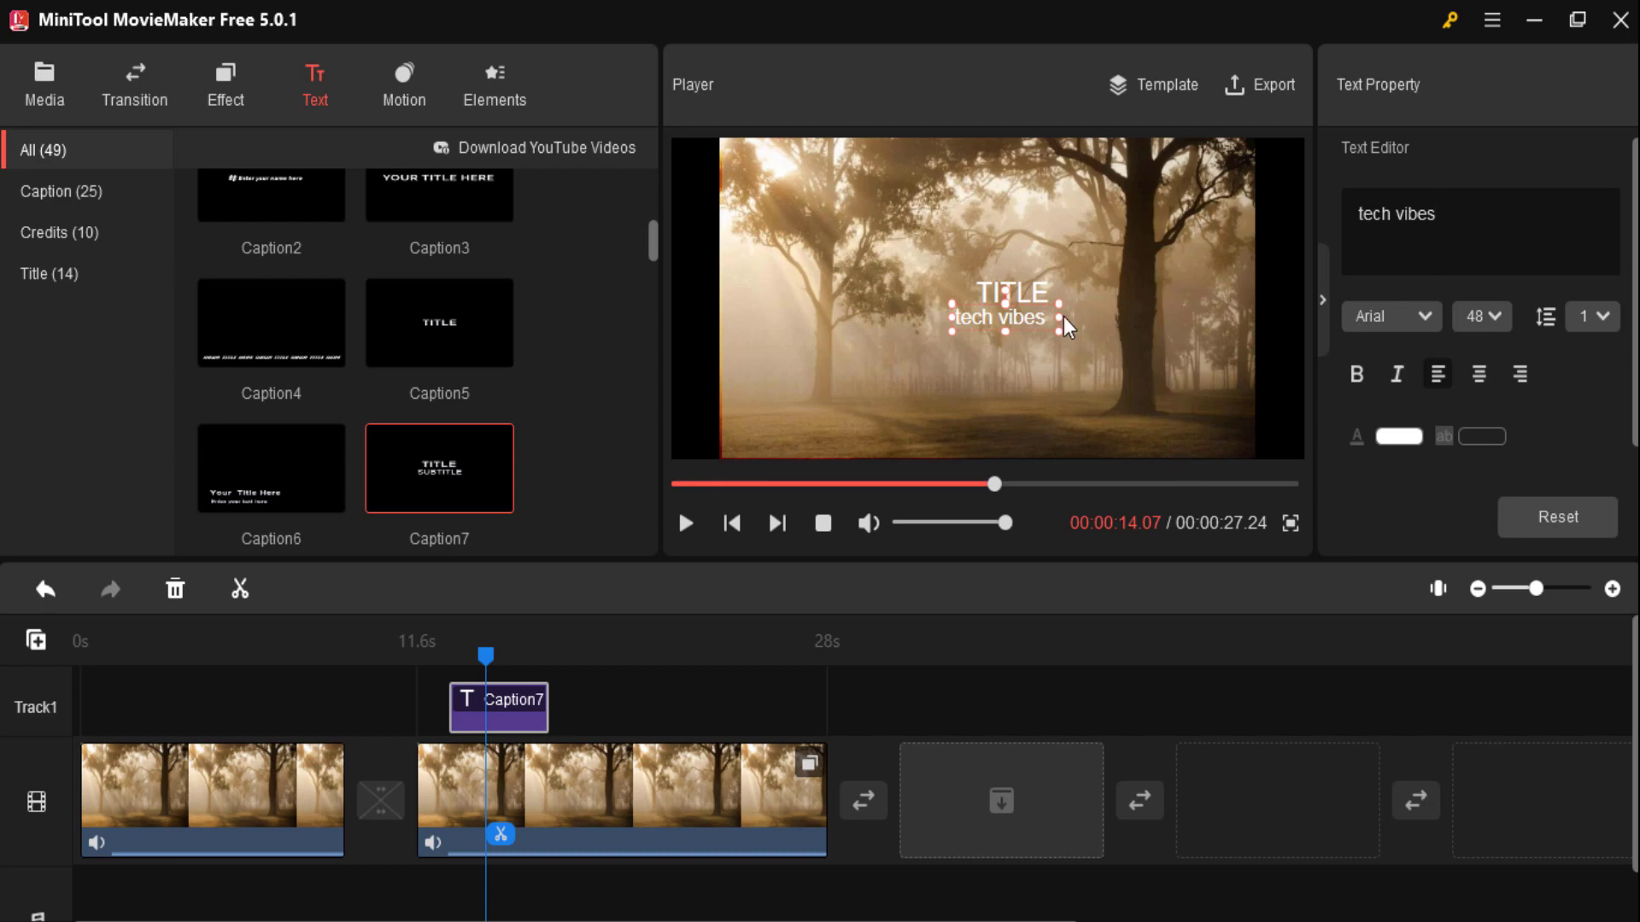
left_click(1049, 299)
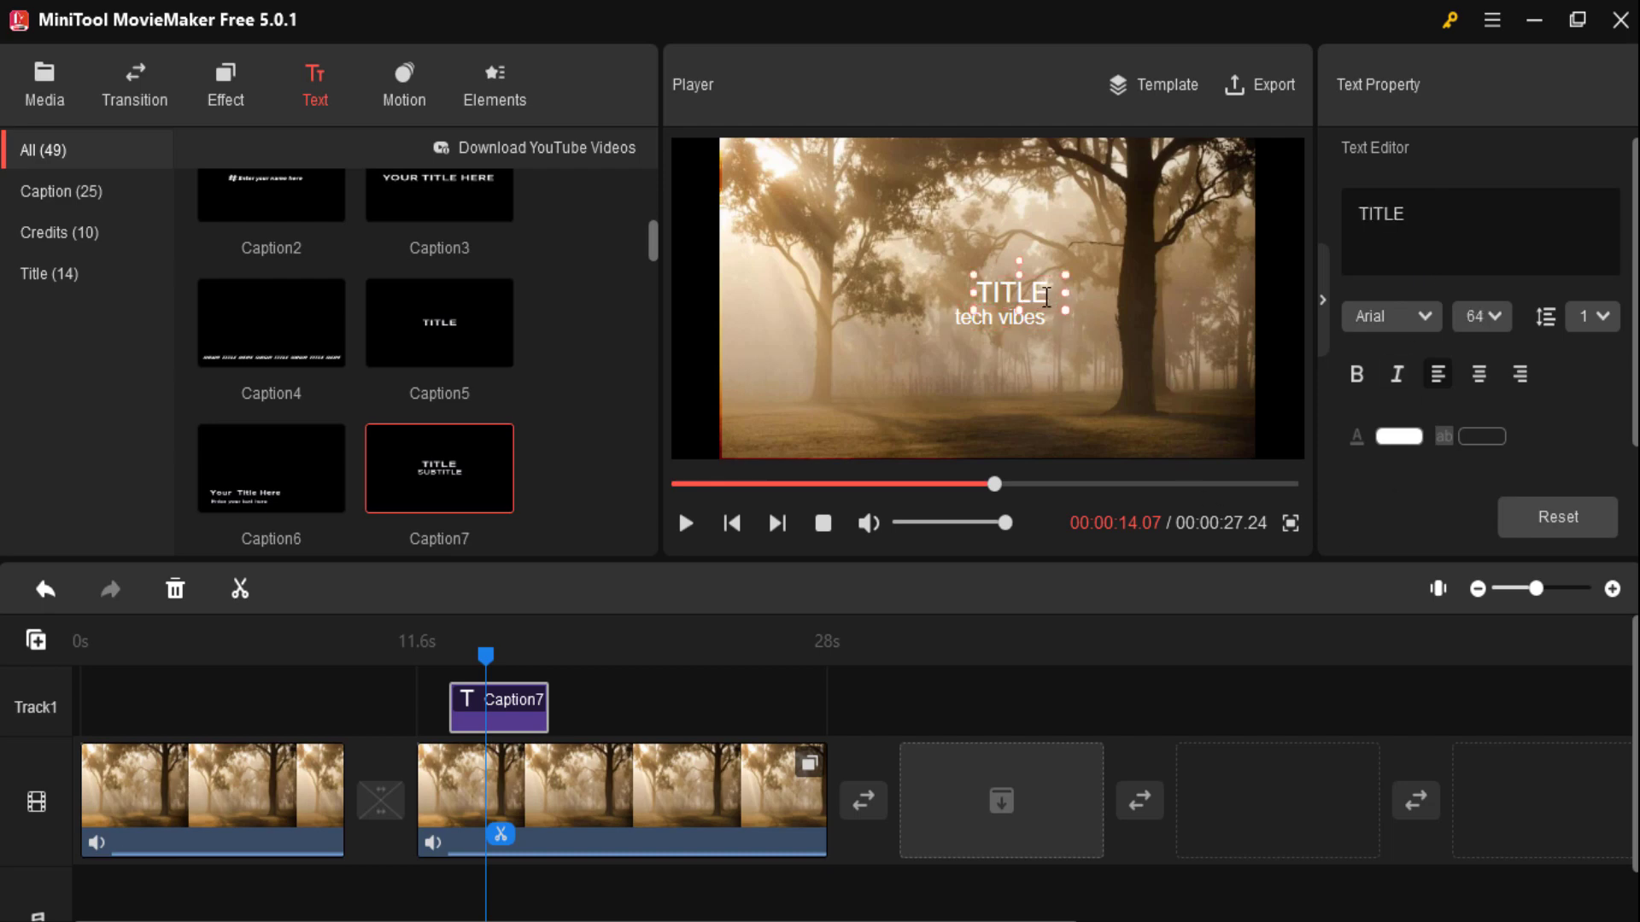
double_click(1054, 295)
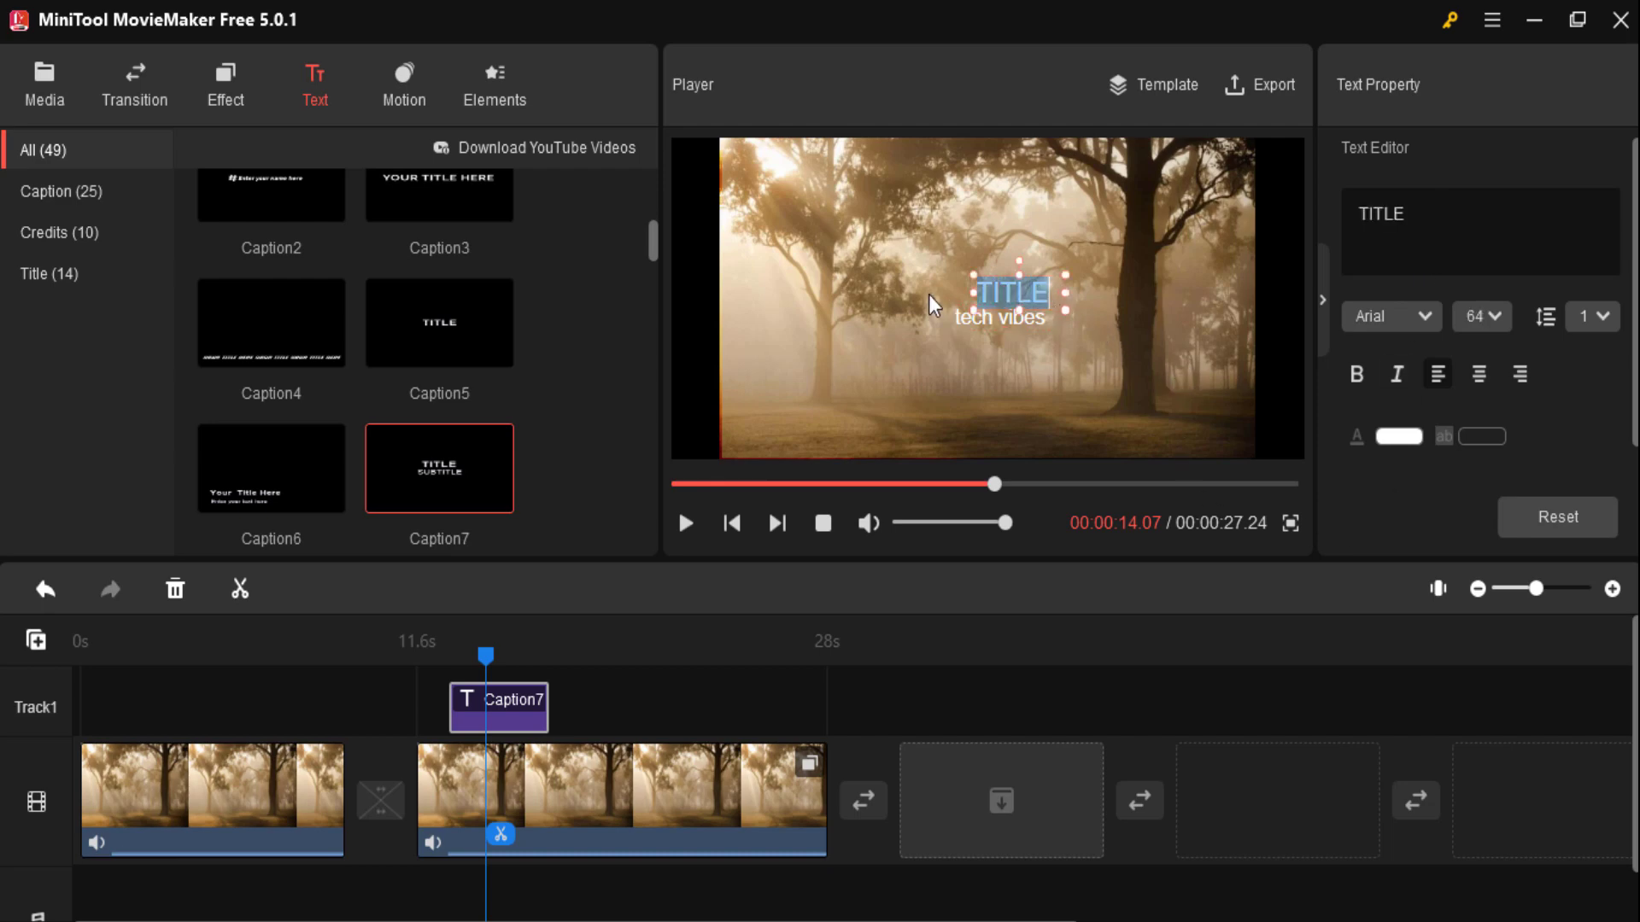
key("BackSpace")
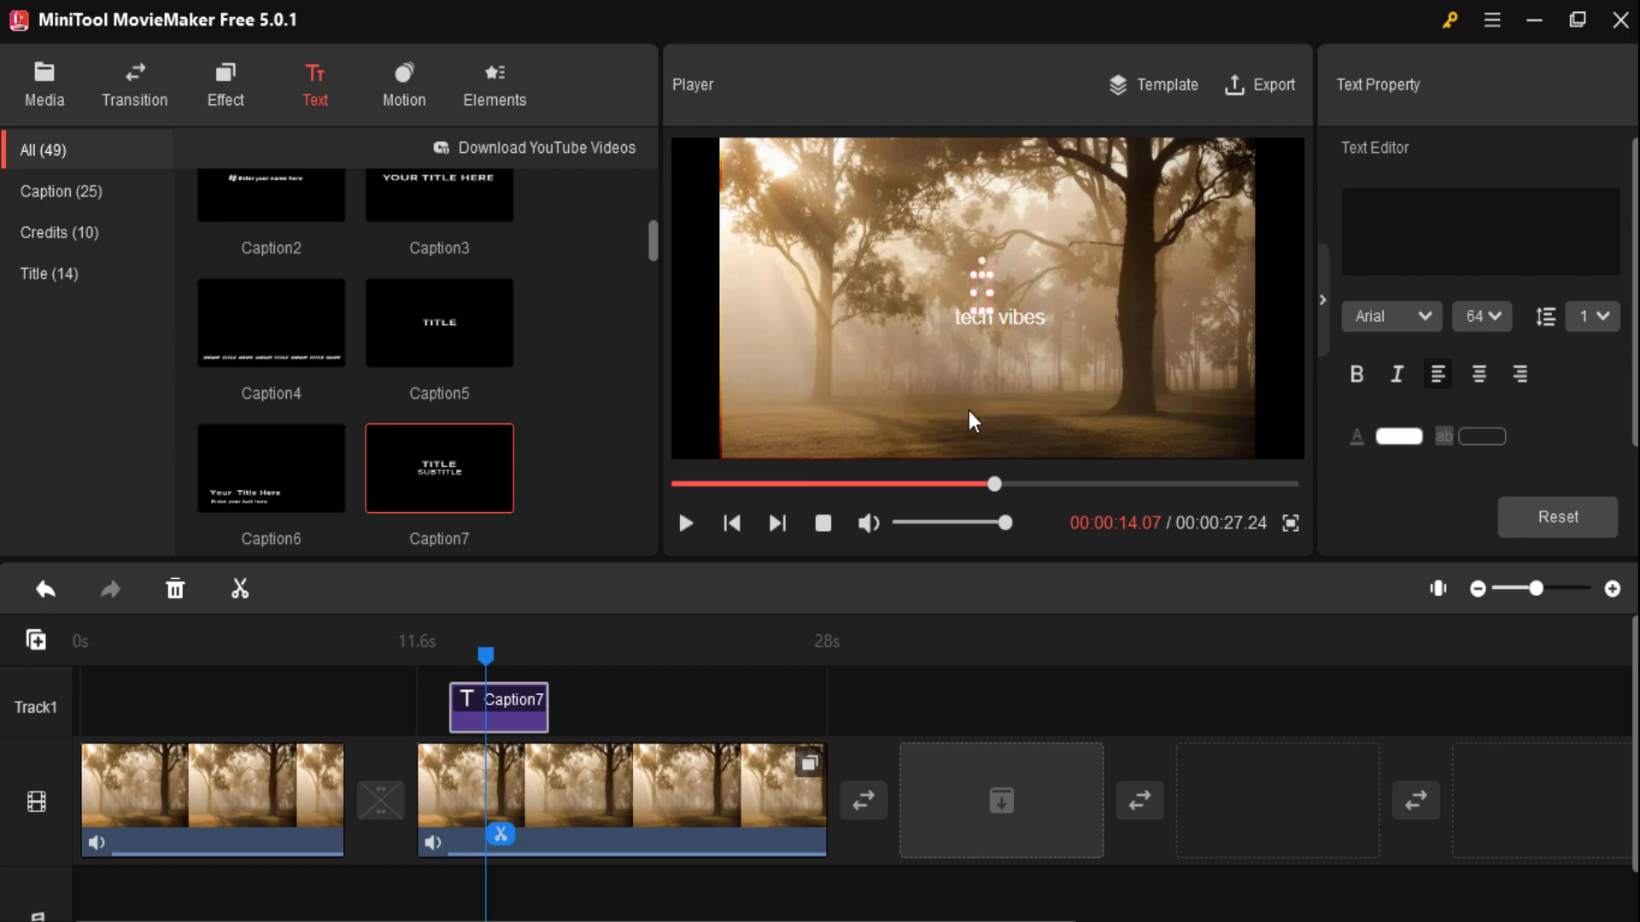
left_click(1255, 758)
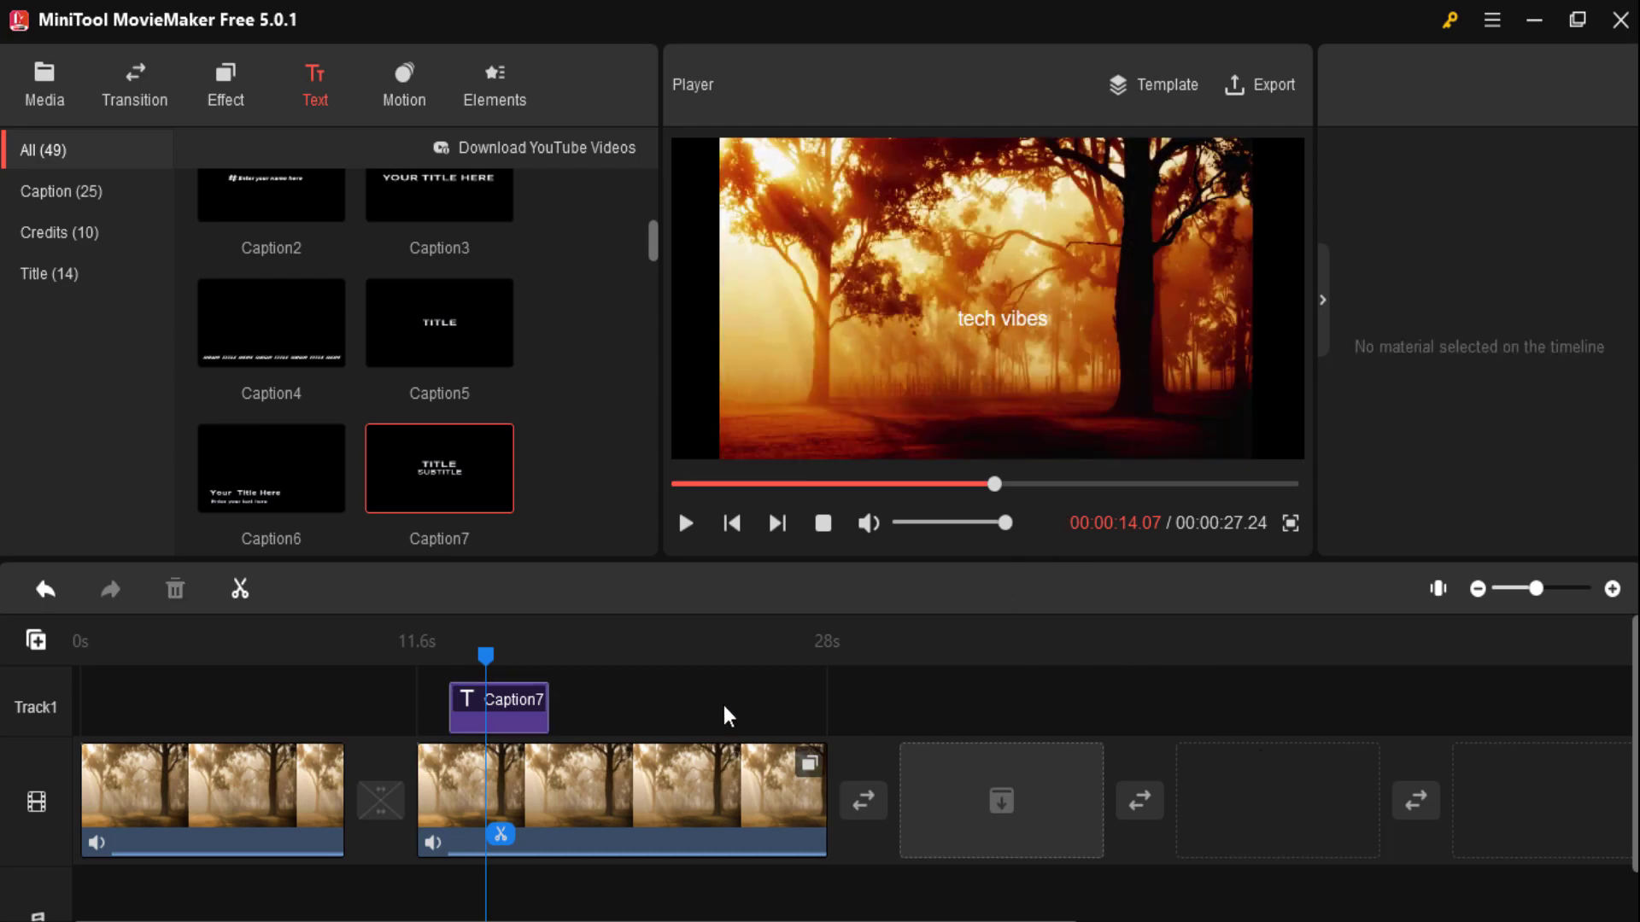
left_click(997, 323)
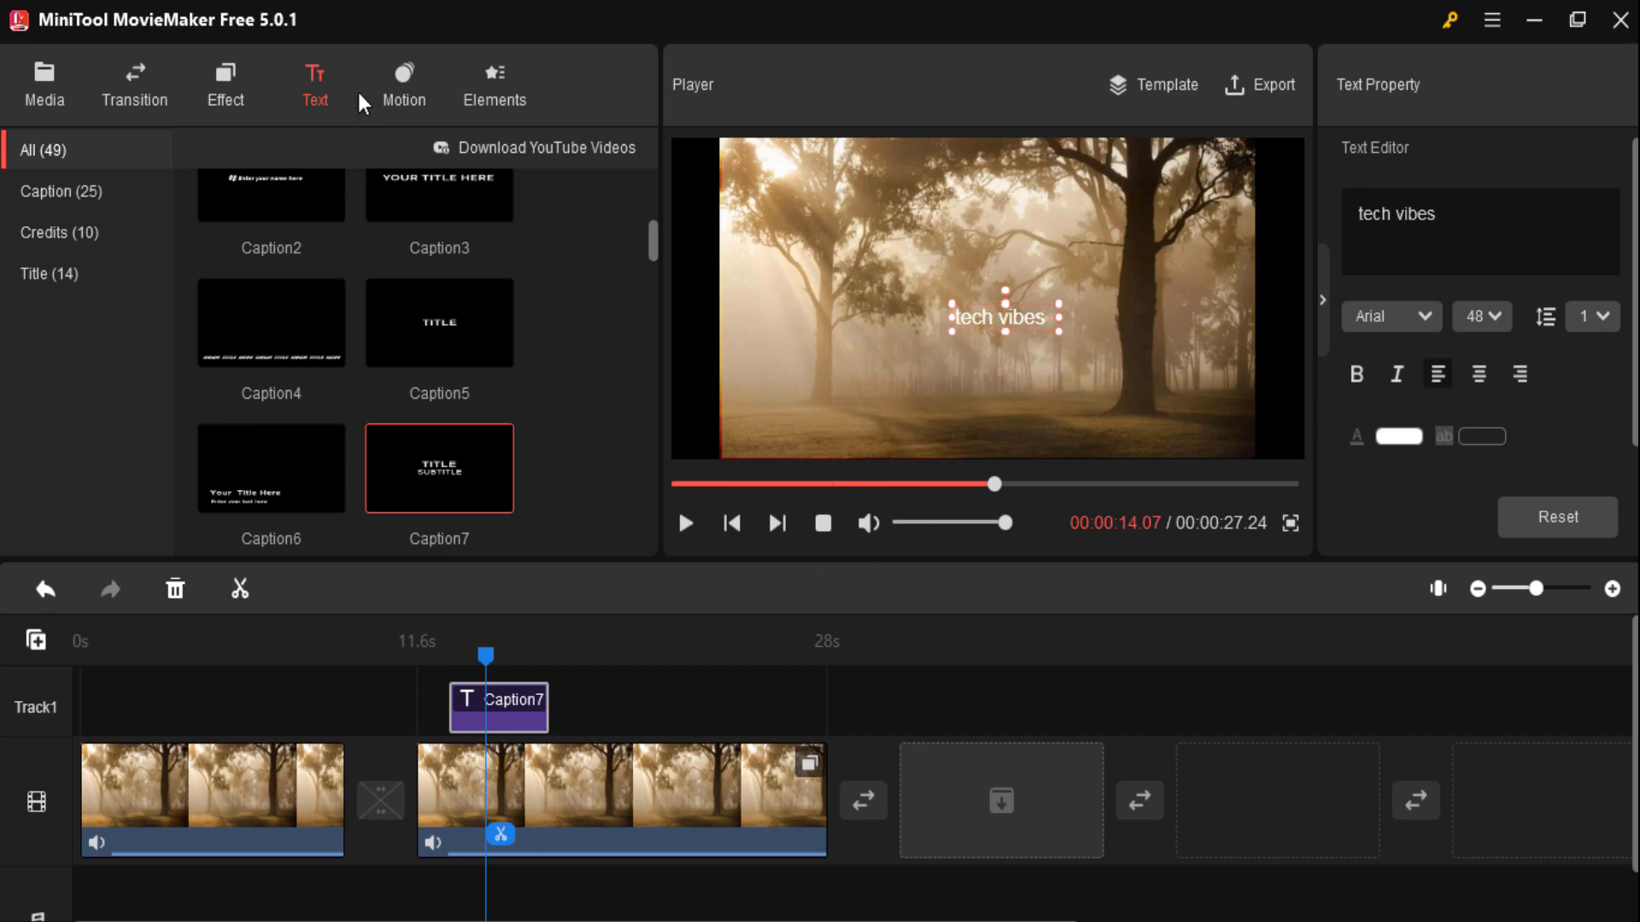
Drag the Pan down along right motion preset onto the clip
left_click(413, 94)
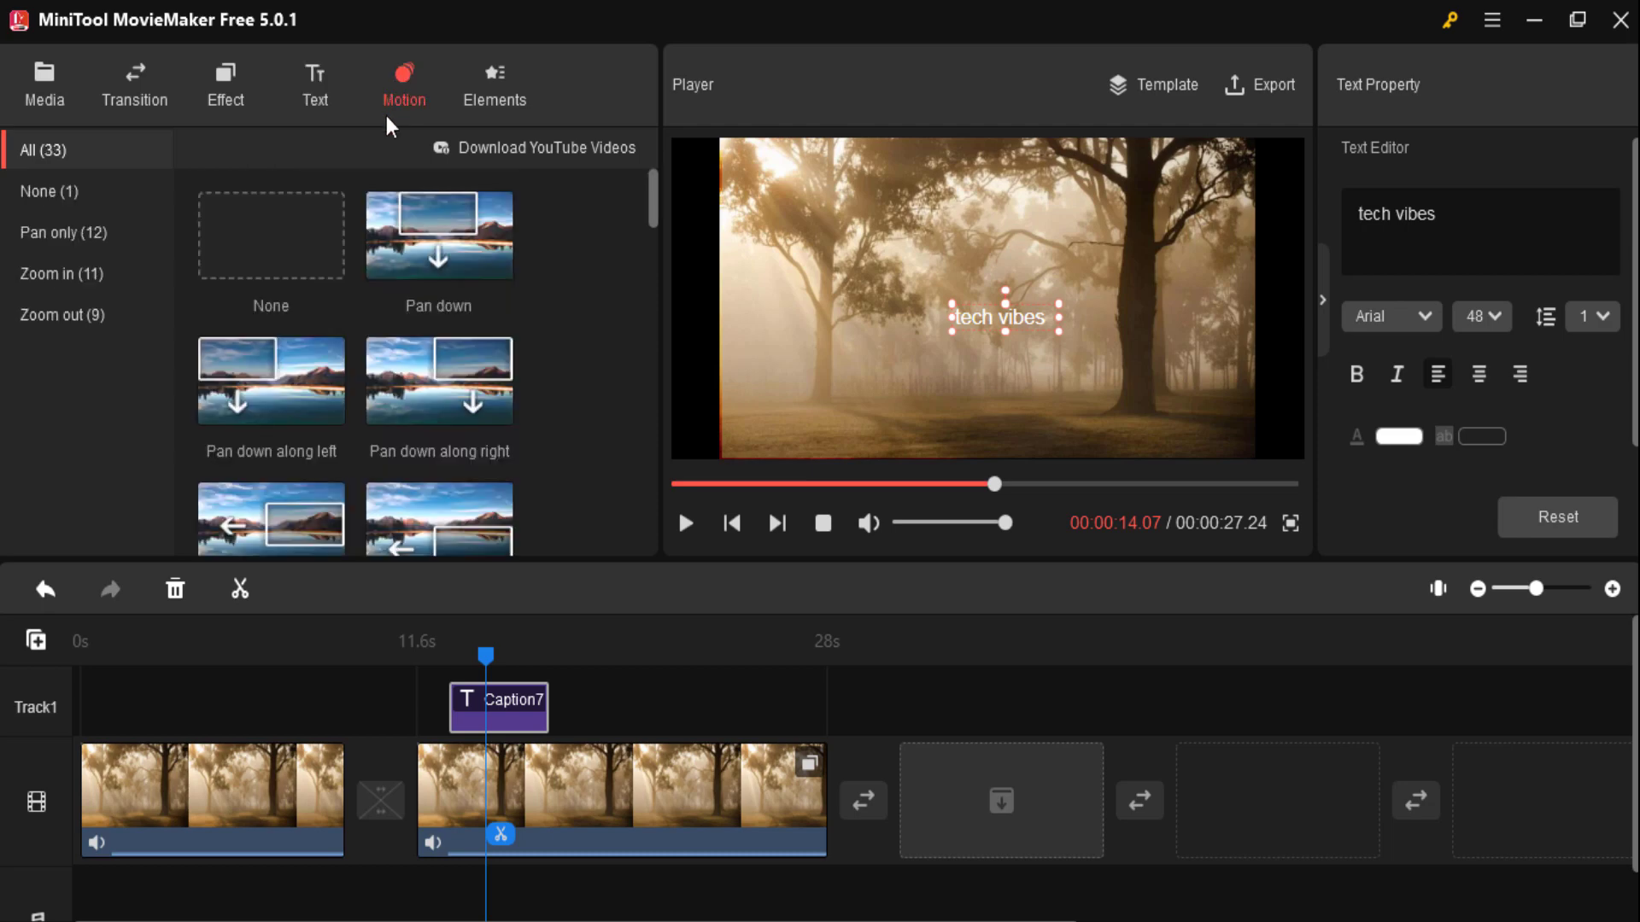
scroll(432, 295, "down", 2)
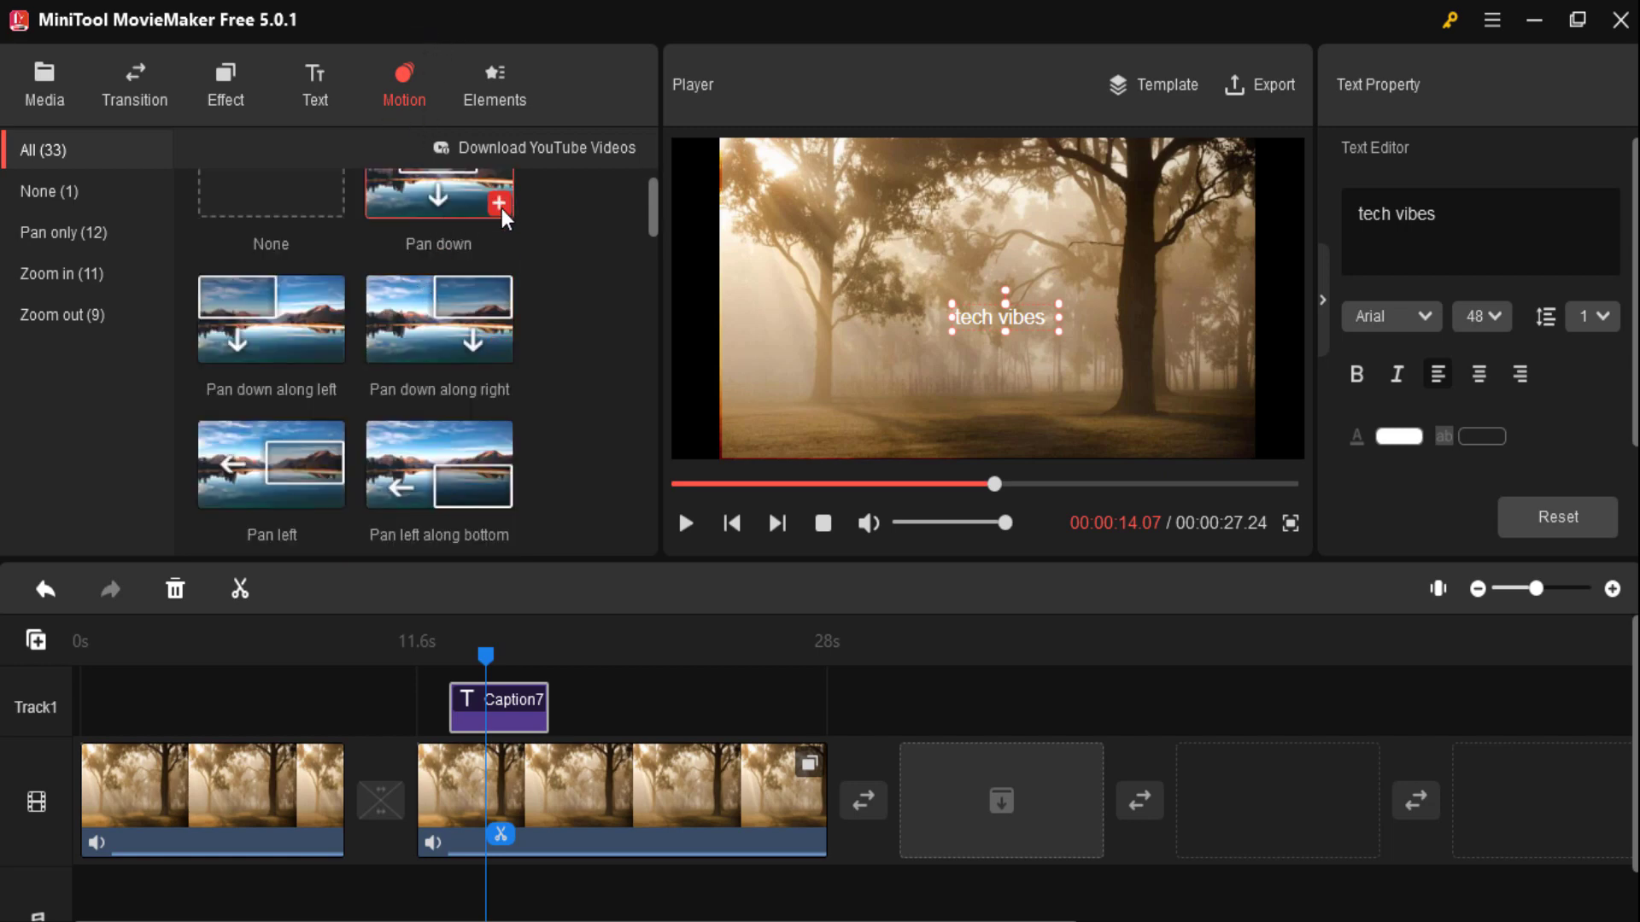
left_click_drag(504, 359, 663, 740)
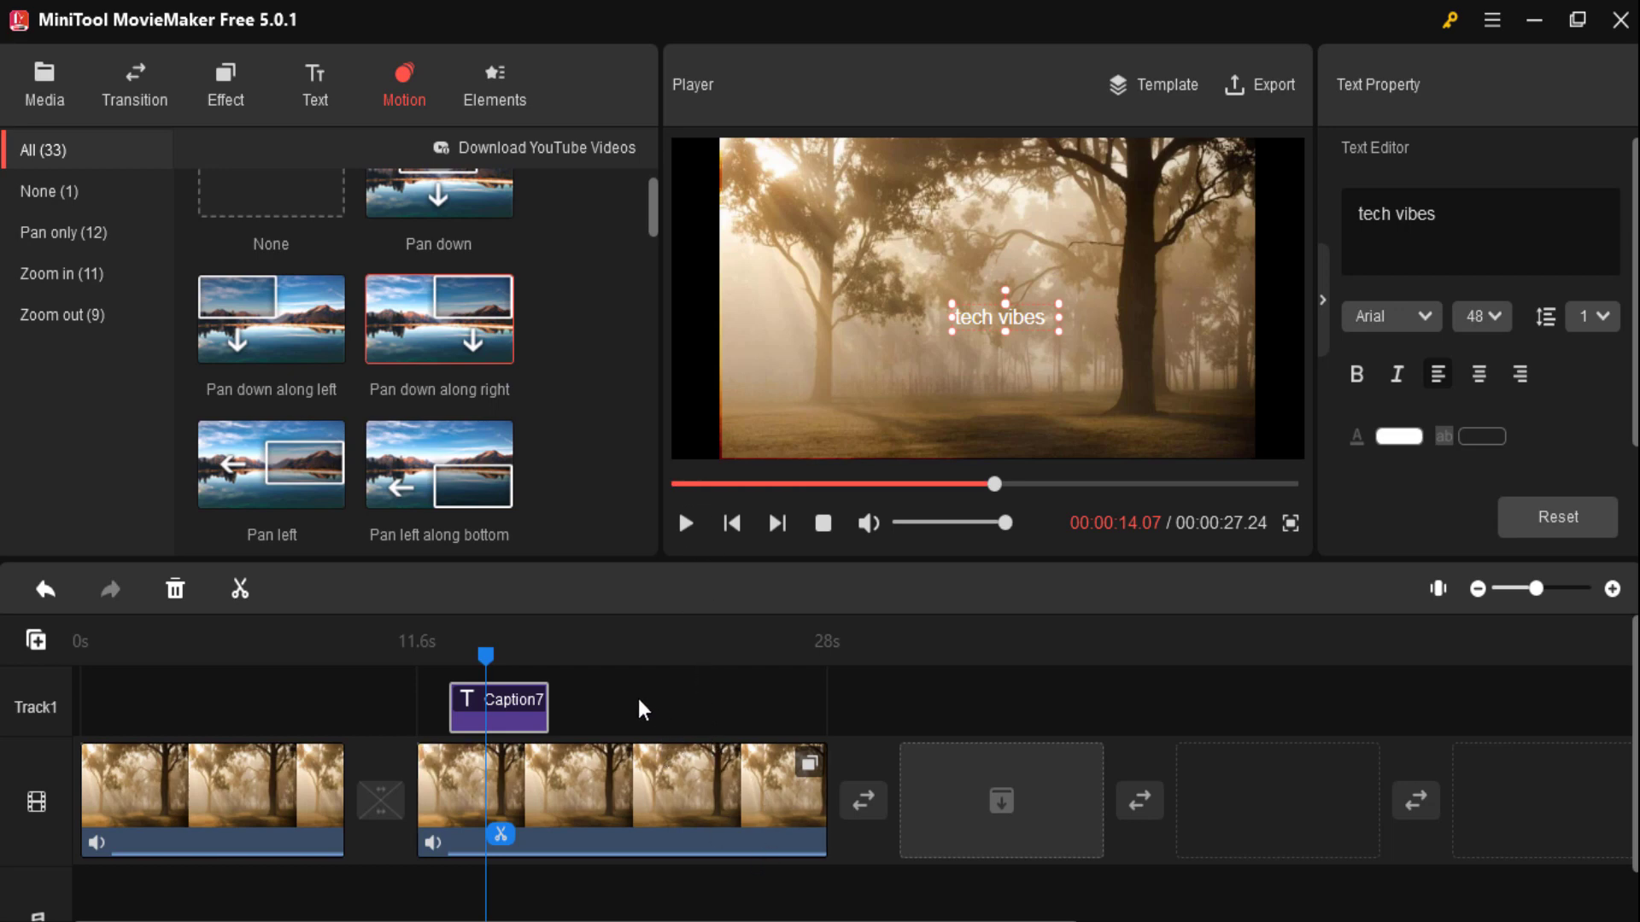
Add an Angry sticker, move it to the frame's left edge and shrink it to 70%
left_click(475, 103)
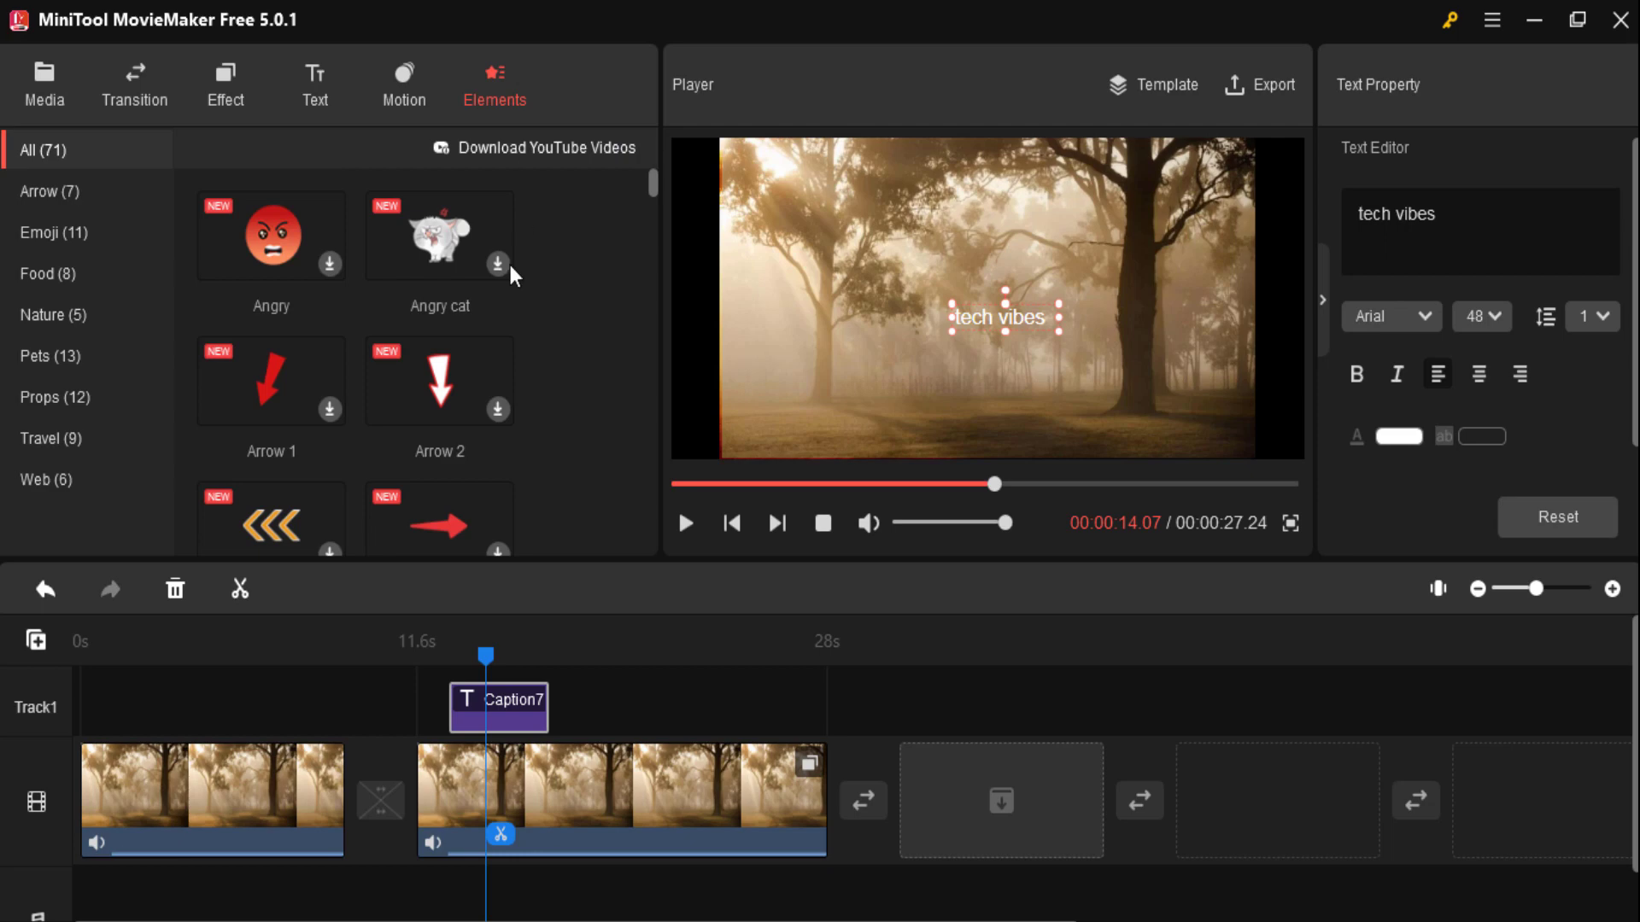
left_click(331, 268)
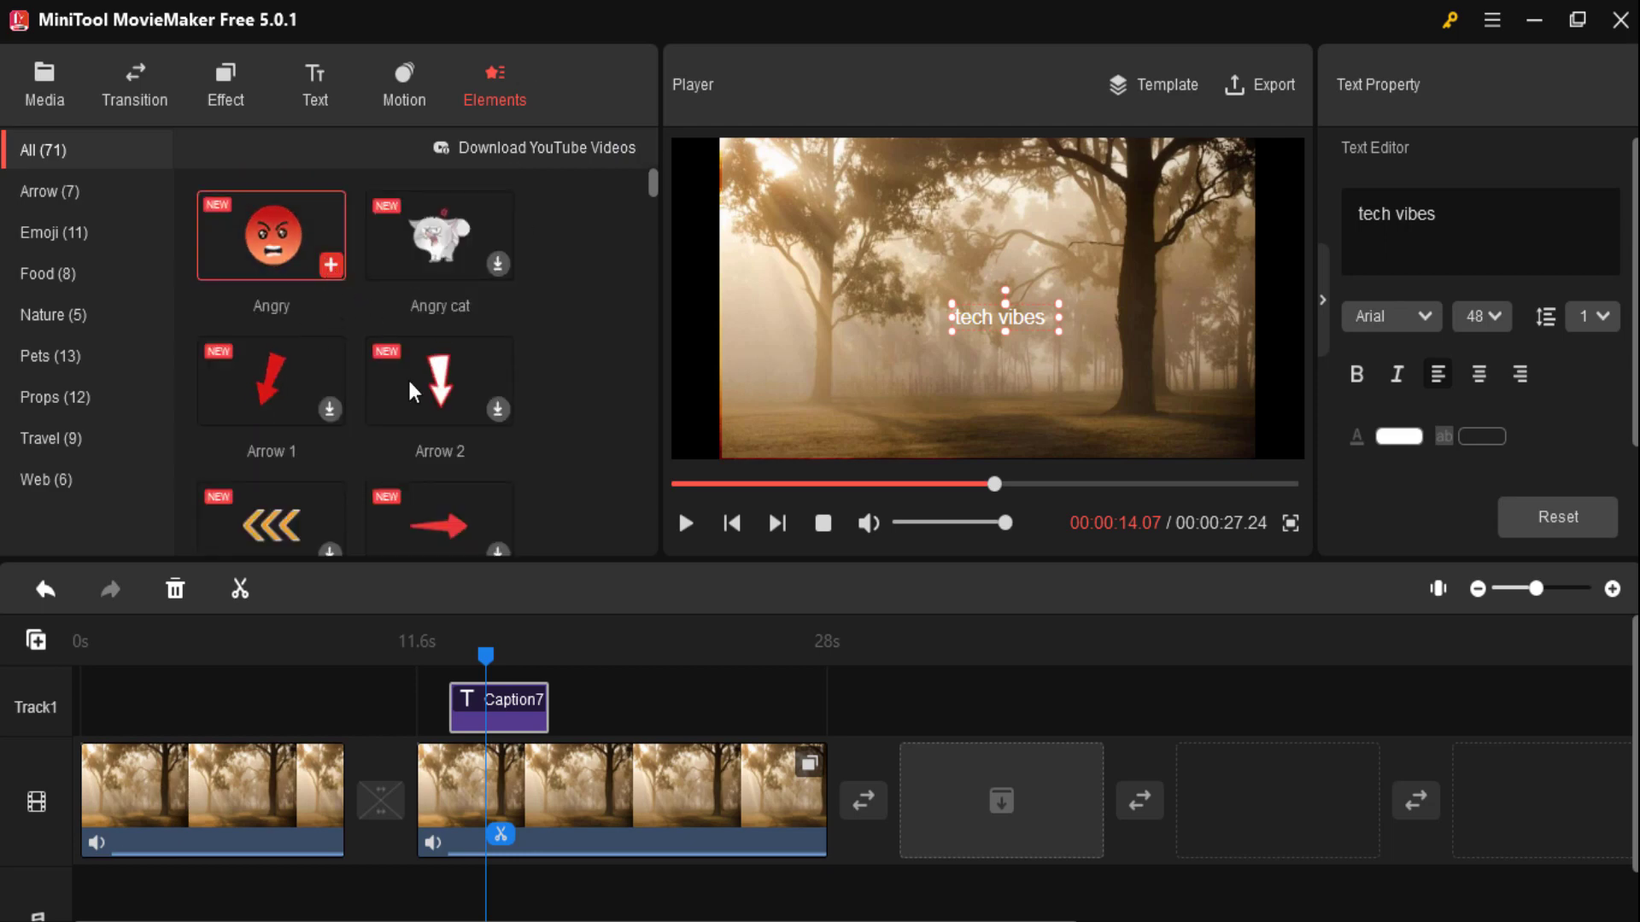
left_click_drag(972, 299, 765, 367)
left_click_drag(853, 287, 807, 338)
left_click(686, 528)
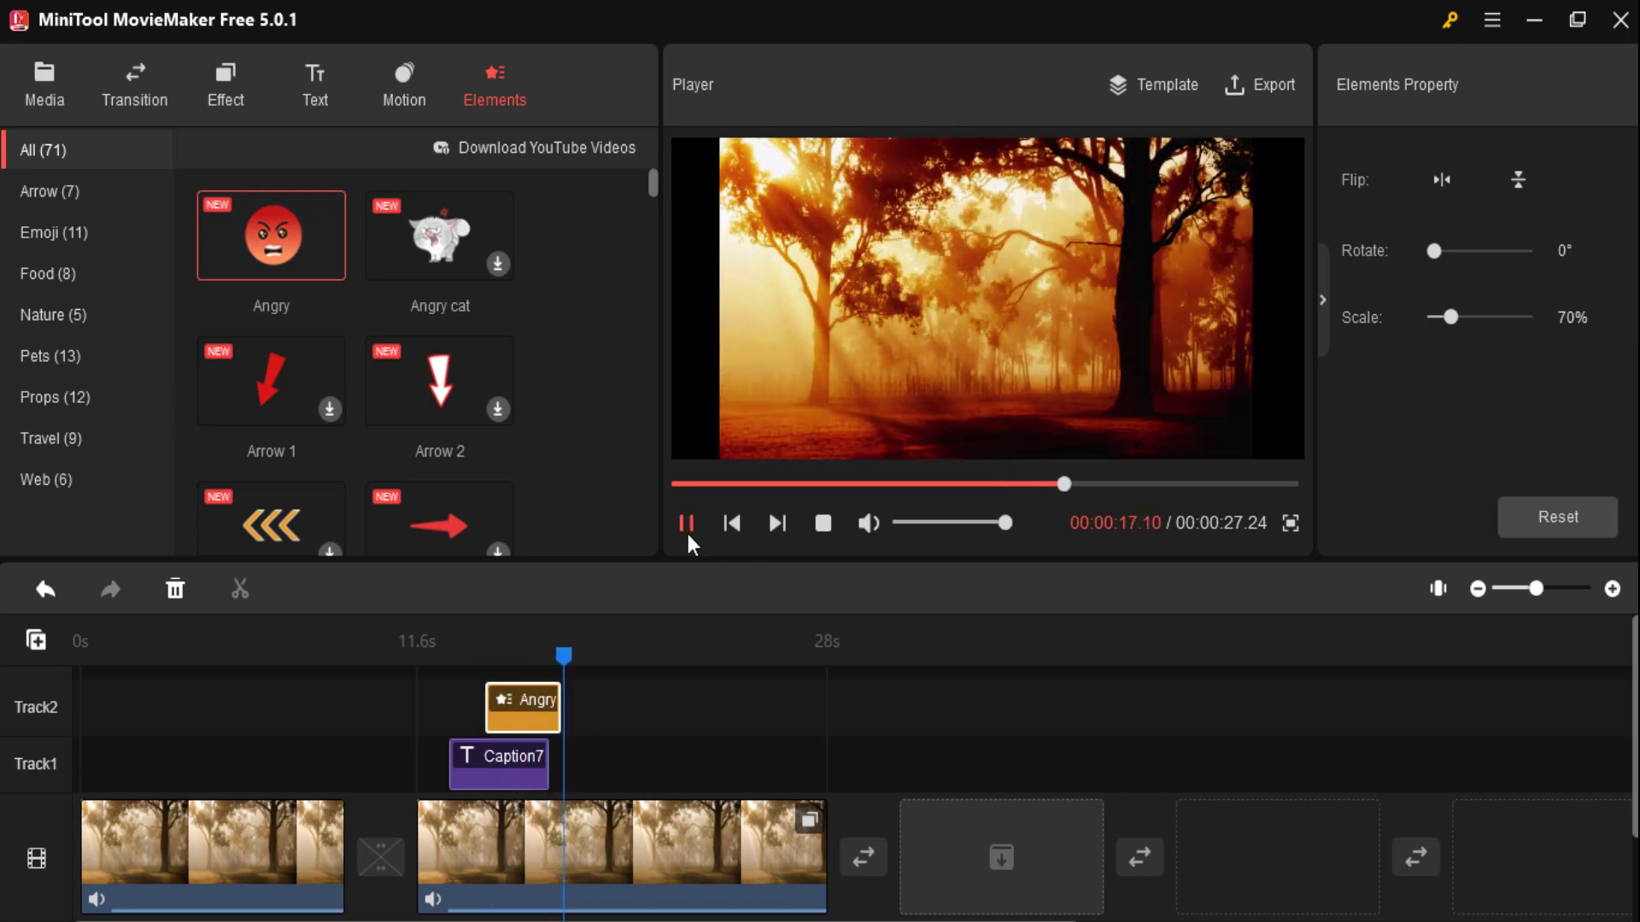
left_click(688, 534)
scroll(464, 392, "down", 15)
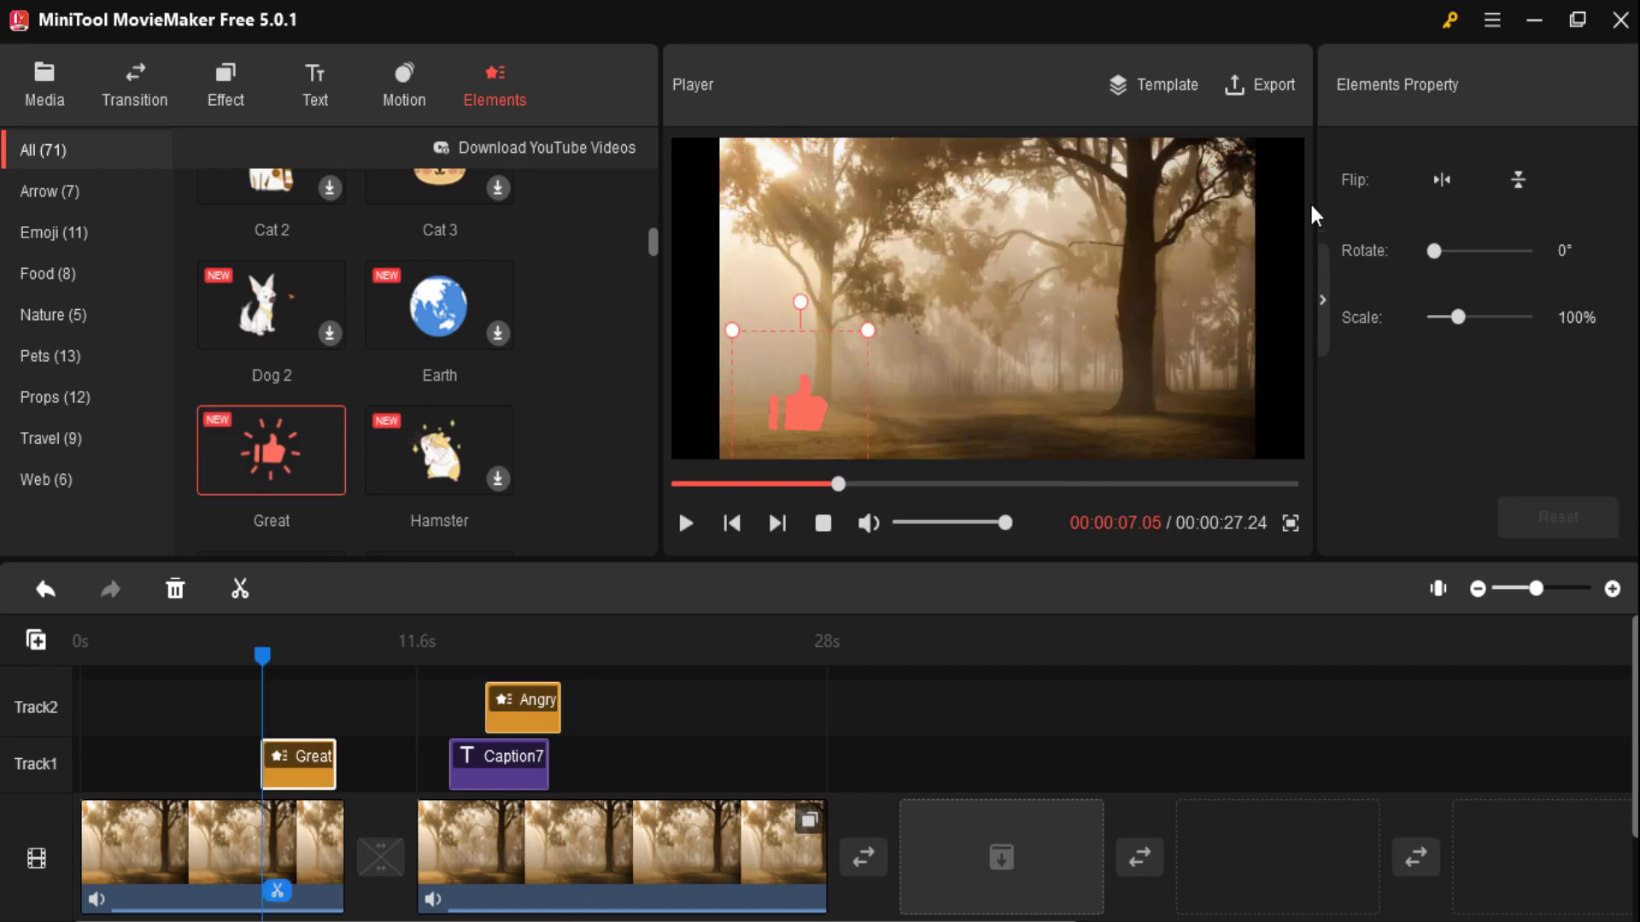
In the Export window, keep MP4 as the format and the default save location
left_click(1271, 83)
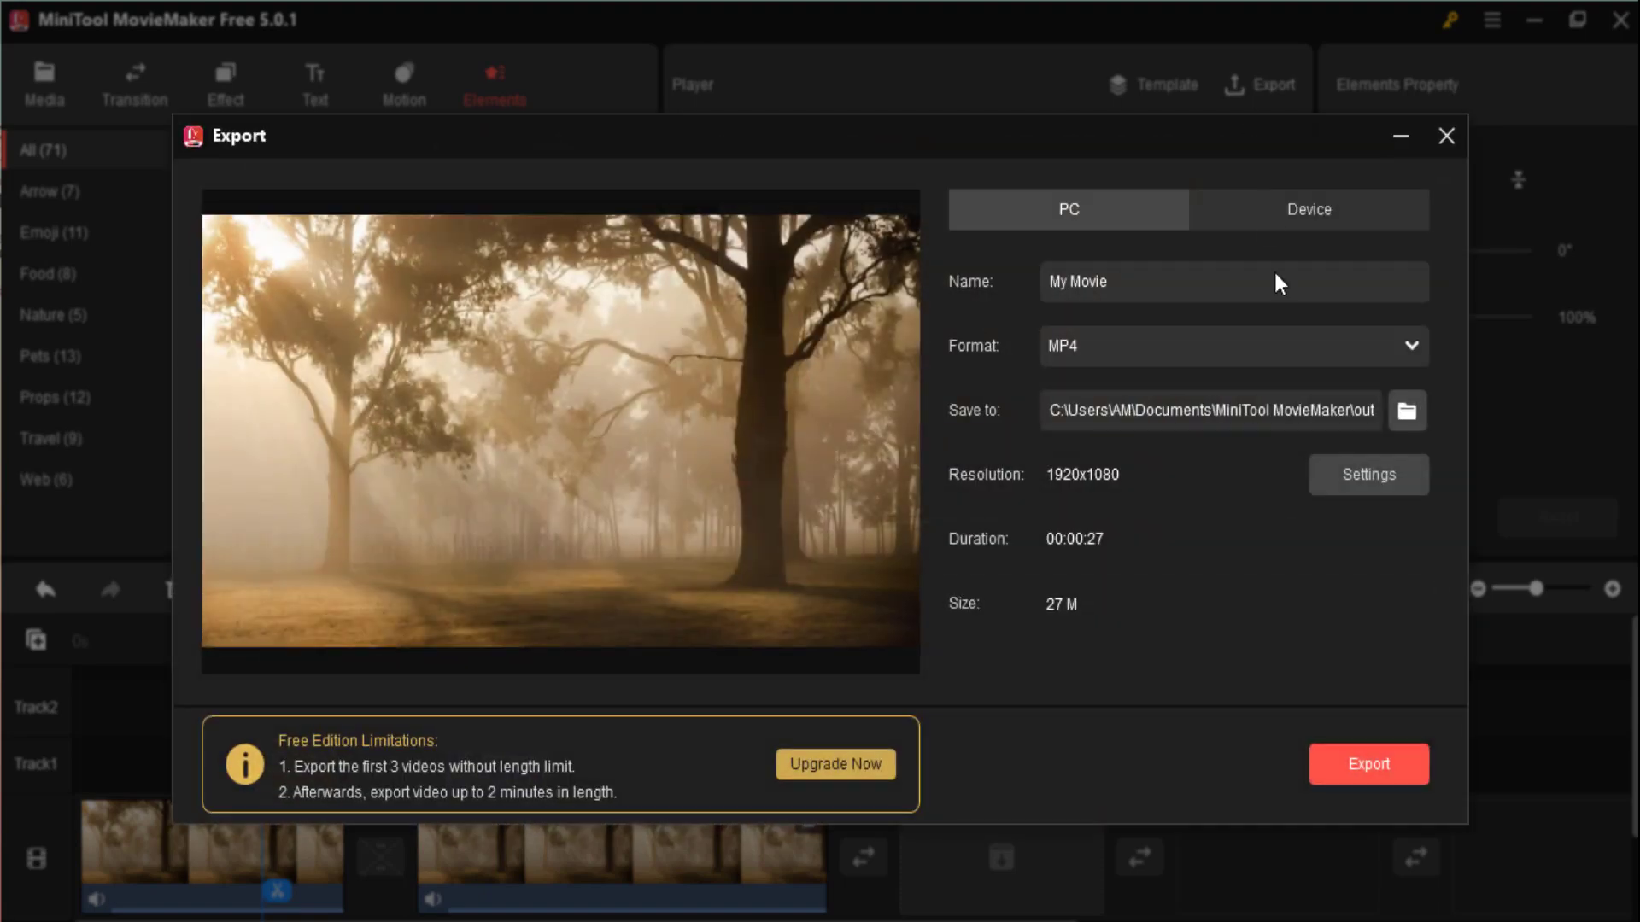
left_click(1191, 345)
left_click(1274, 345)
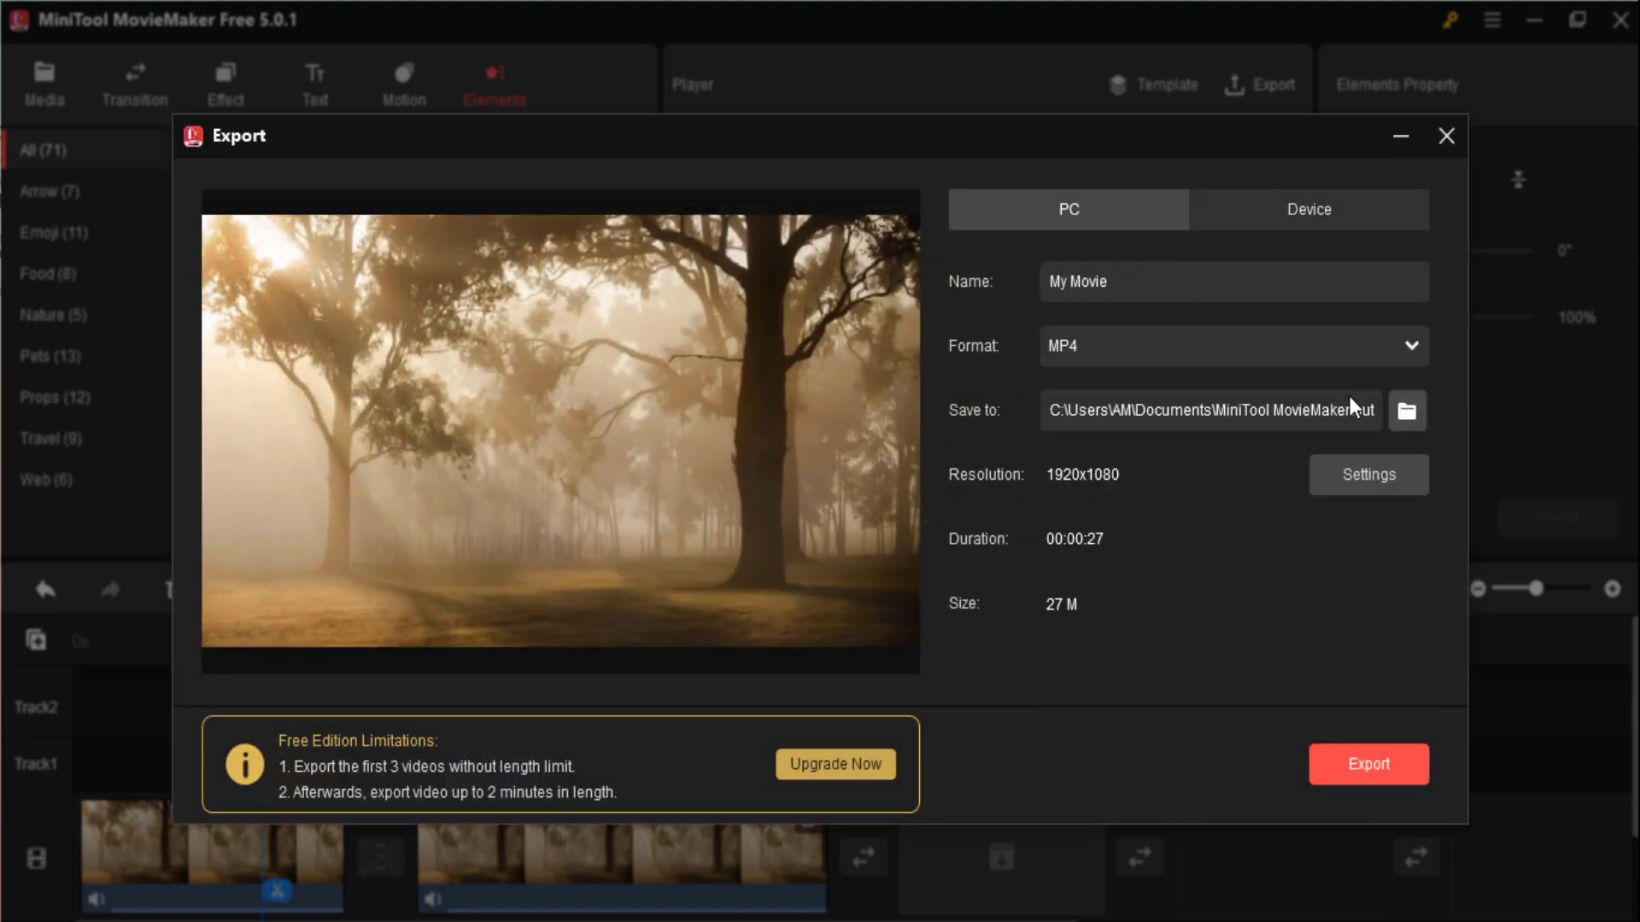
left_click(1407, 419)
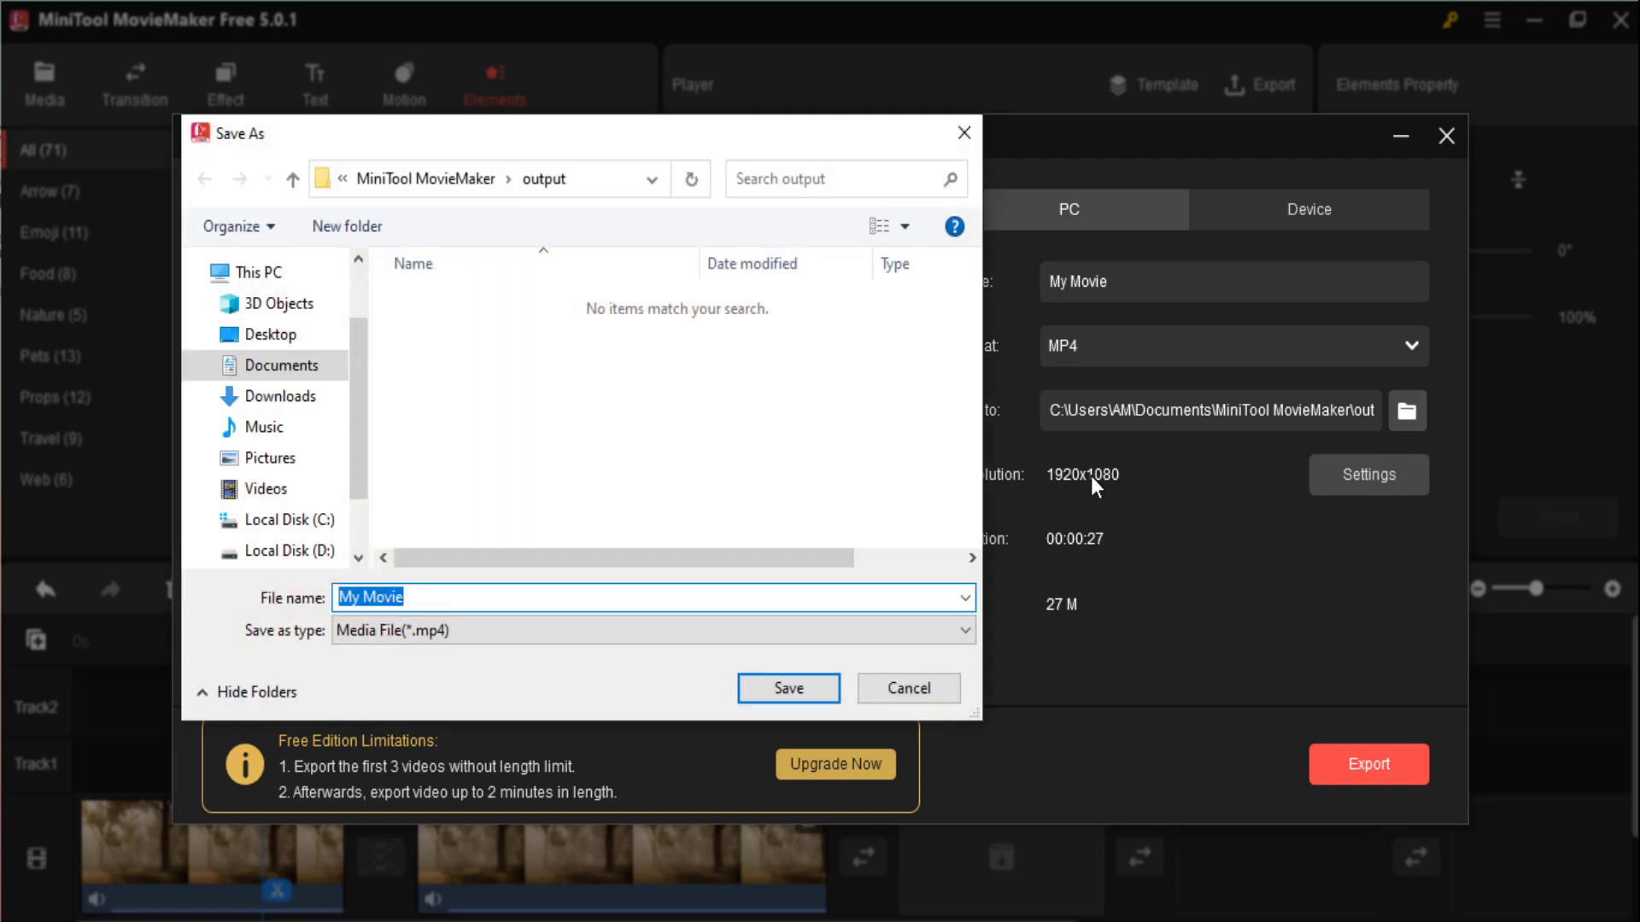
left_click(907, 688)
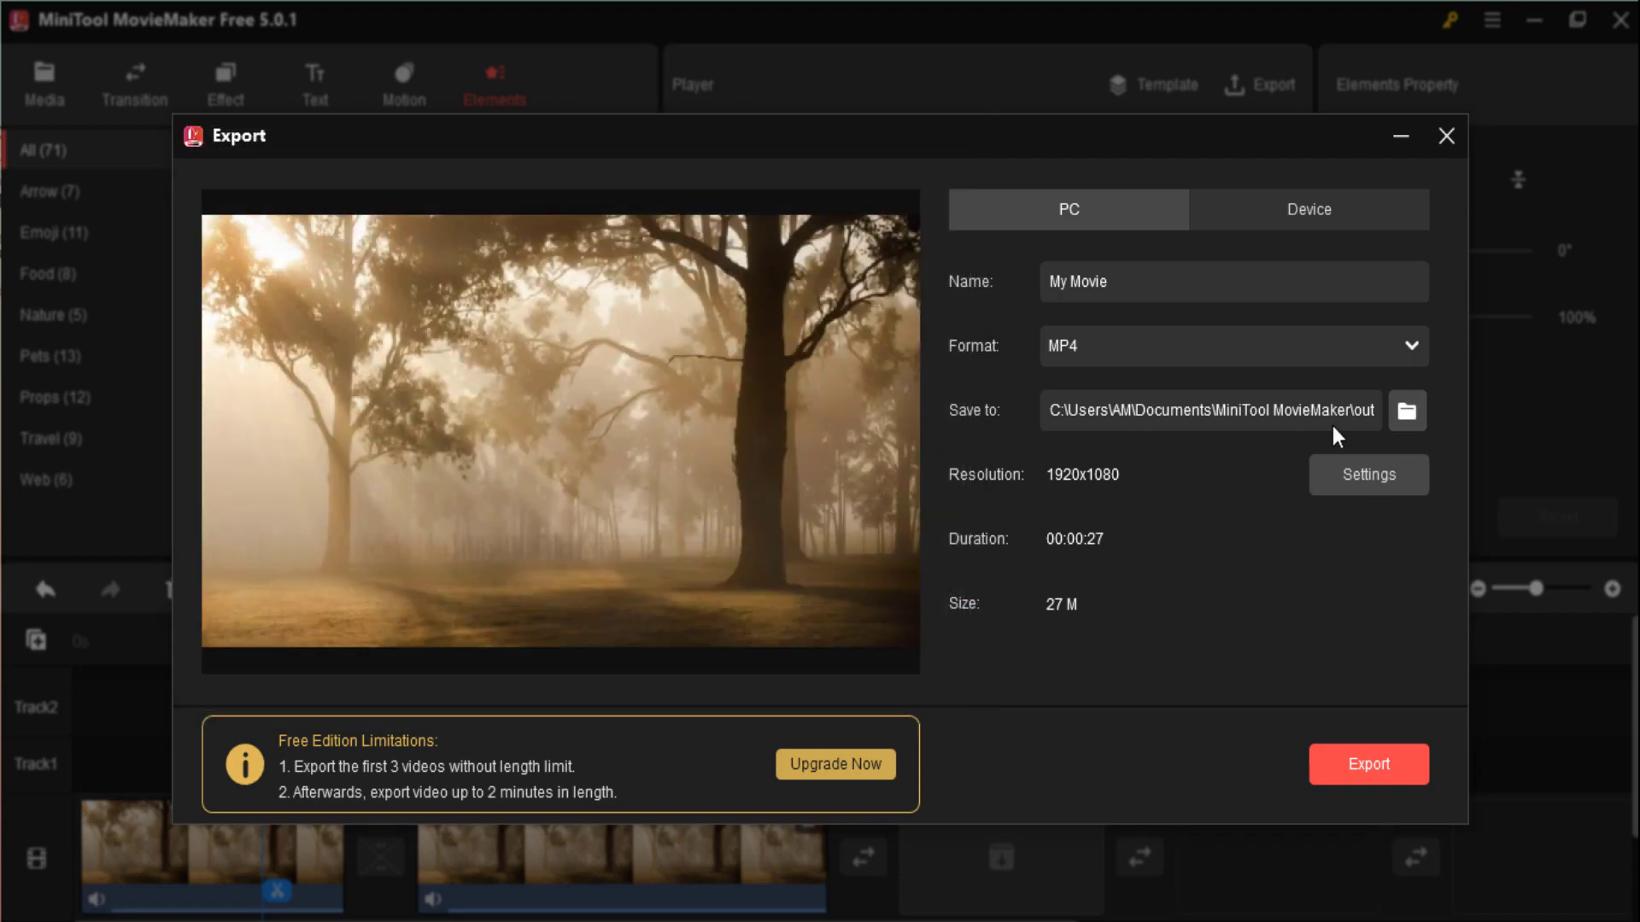
Confirm export settings: 1920x1080, h264_qsv encoder, 8000 bit rate, Better quality
left_click(1367, 471)
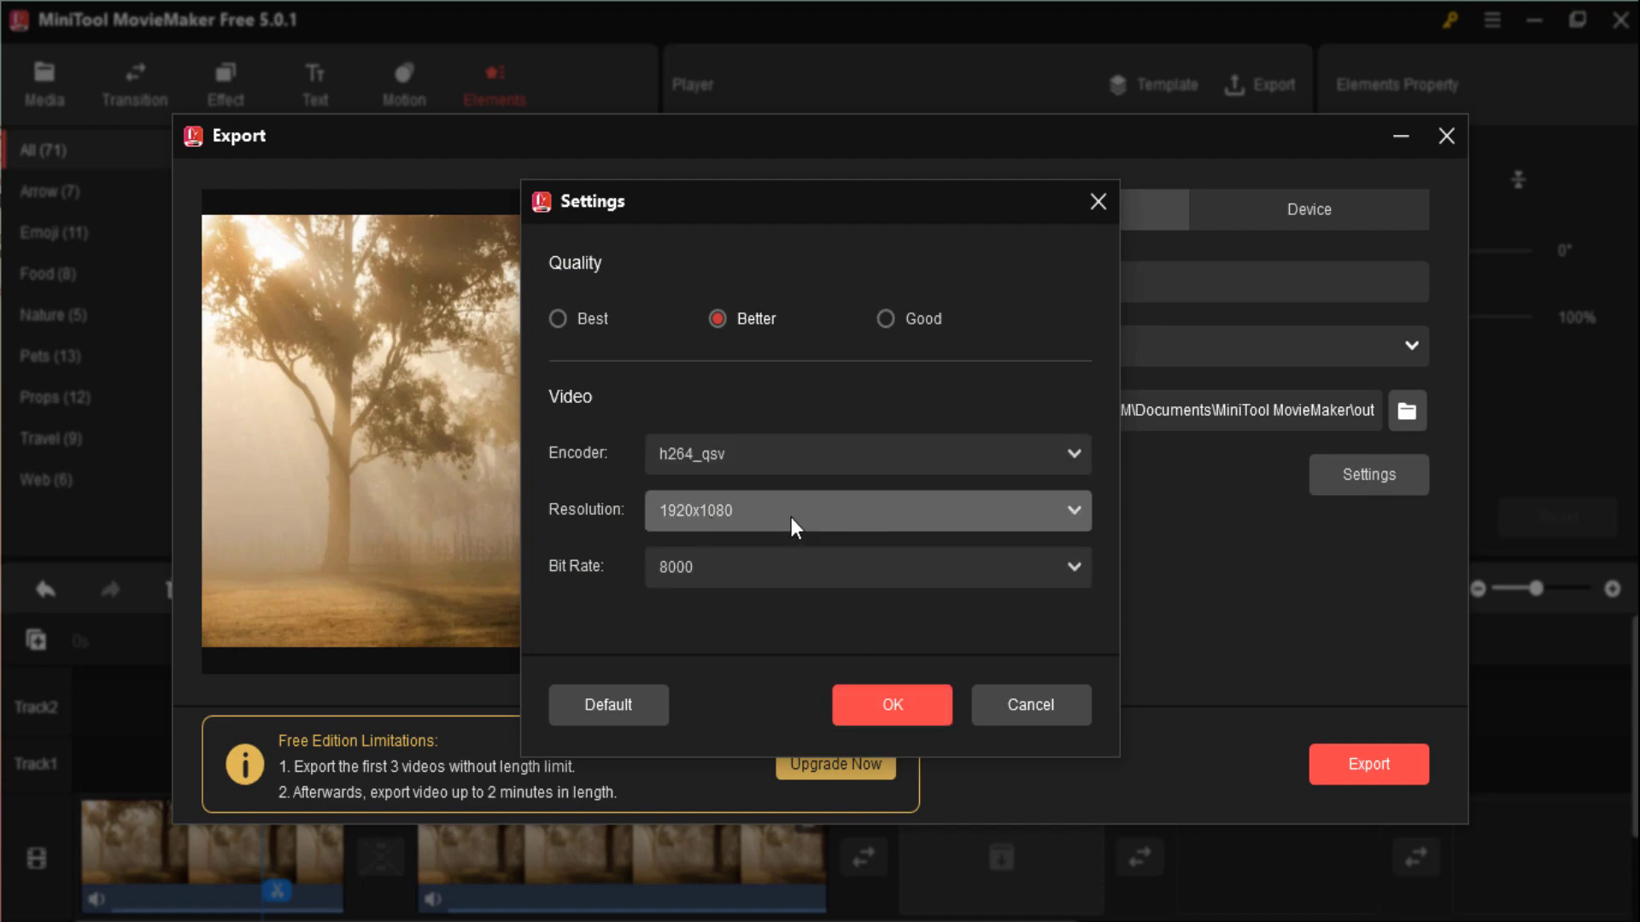
left_click(791, 518)
left_click(838, 453)
left_click(838, 458)
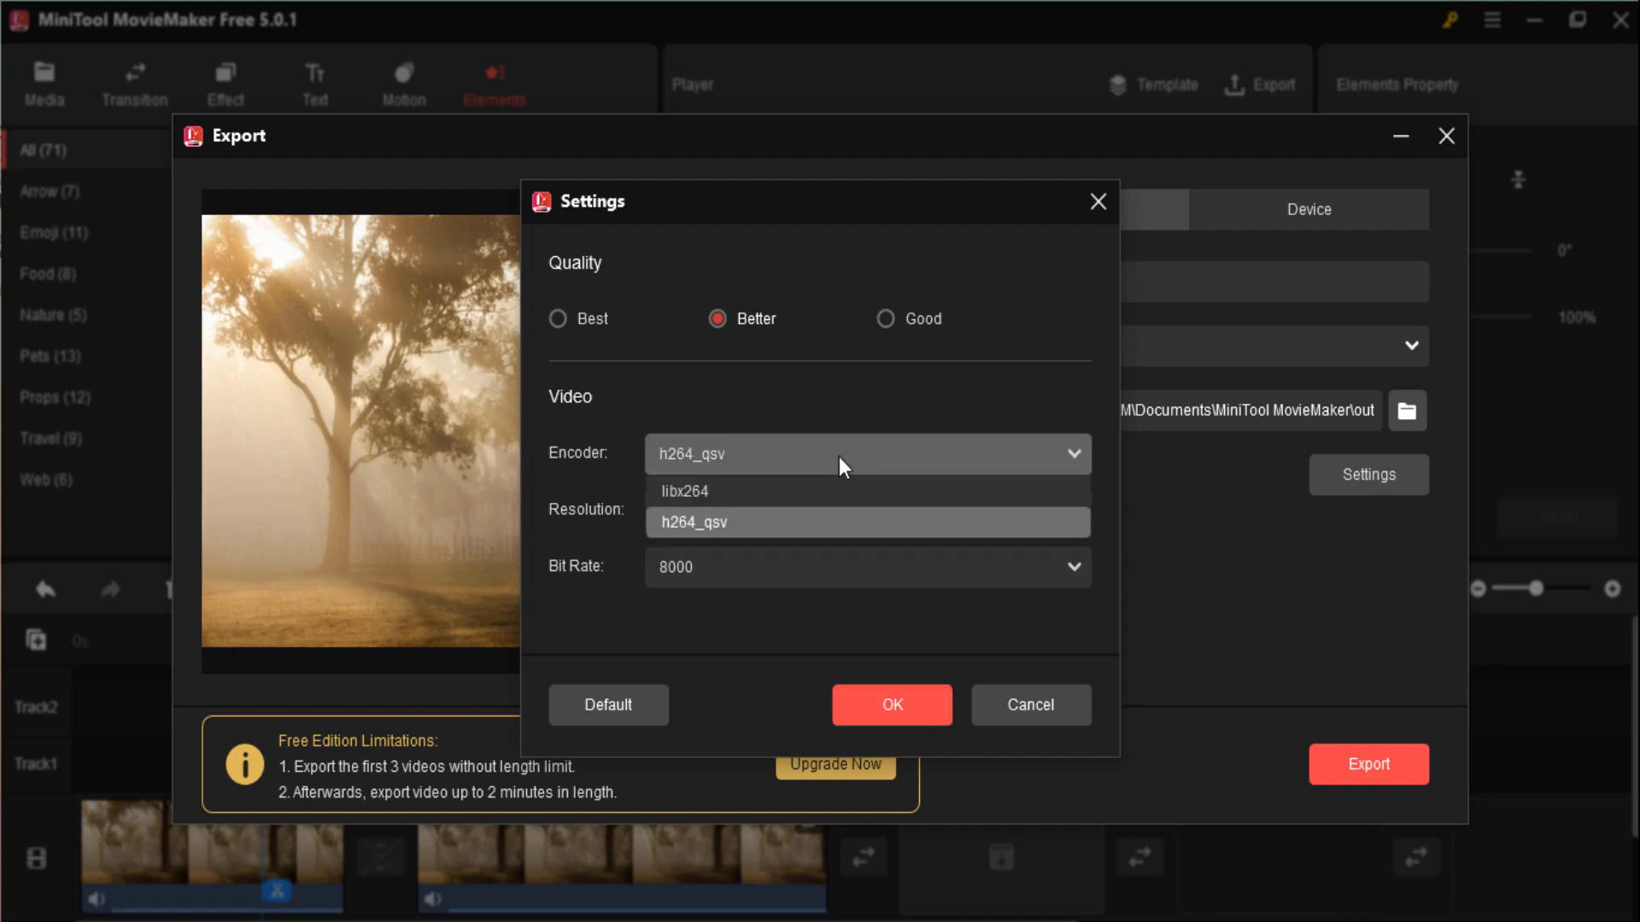
left_click(839, 458)
left_click(783, 557)
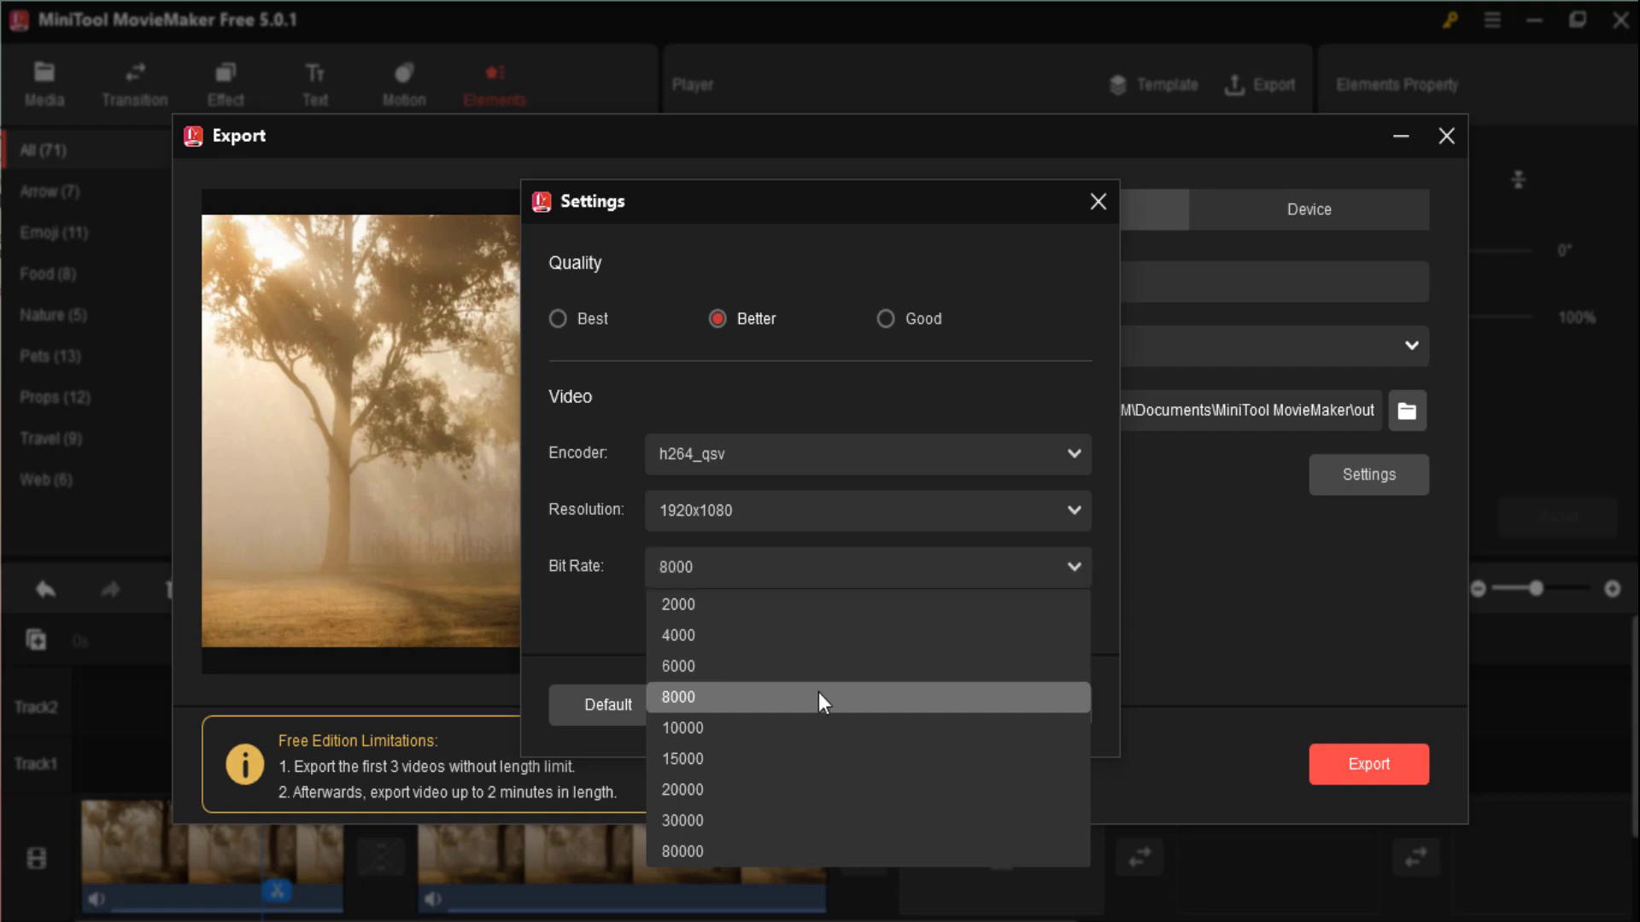
left_click(905, 329)
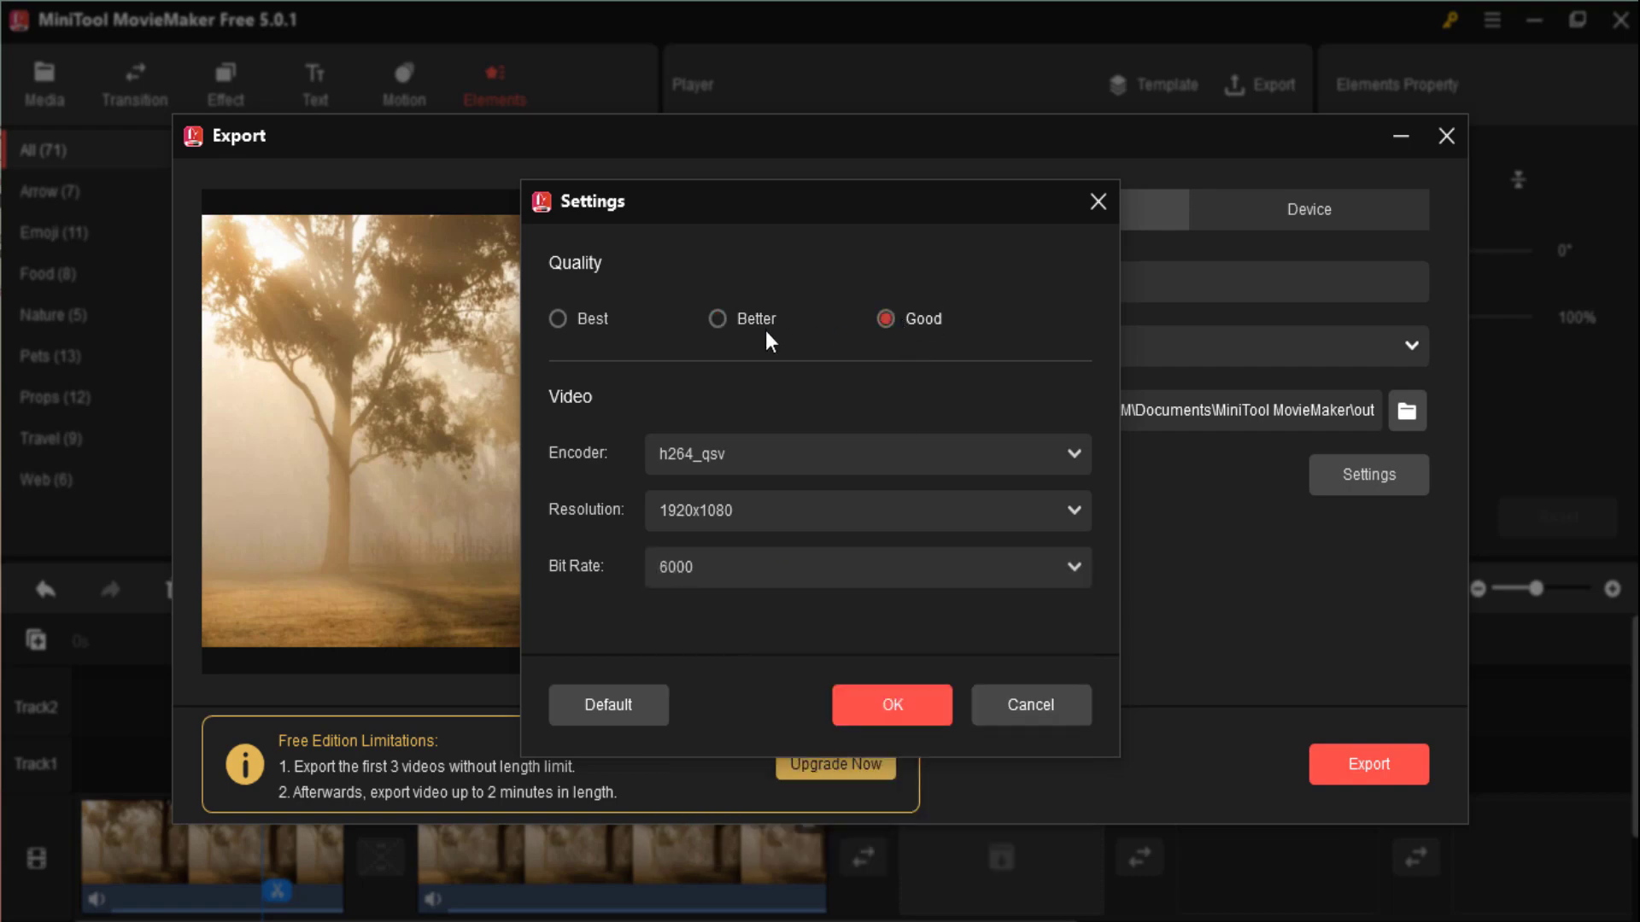
left_click(574, 329)
left_click(744, 318)
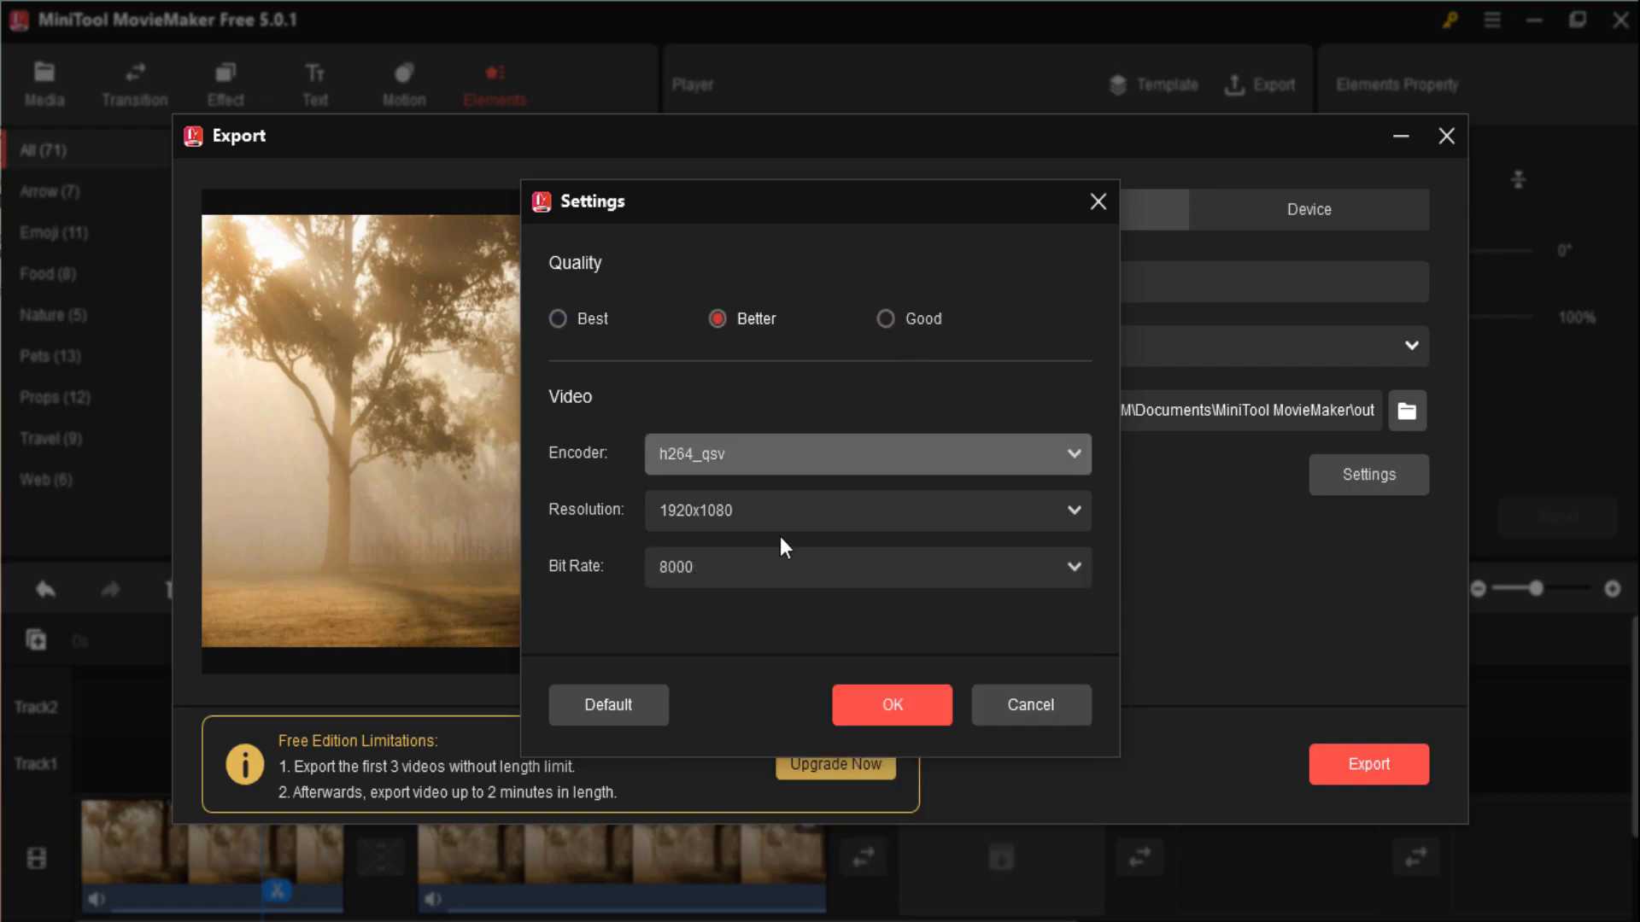
left_click(916, 683)
Start exporting My Movie as a 27-second 1920x1080 MP4 and let it progress to 52%
left_click(1335, 759)
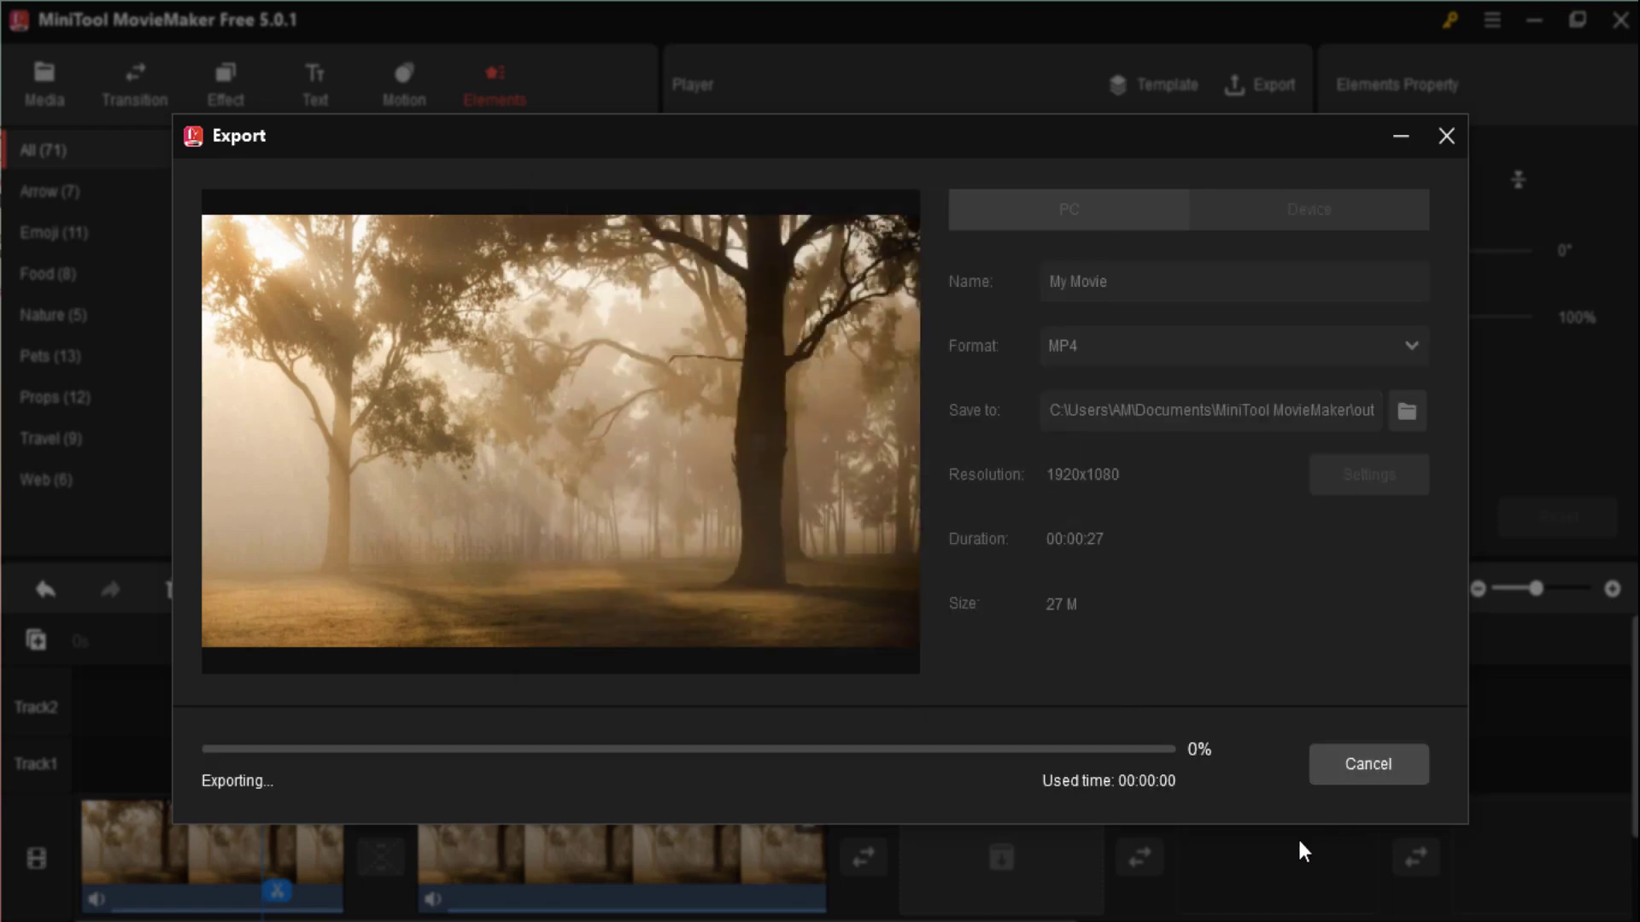